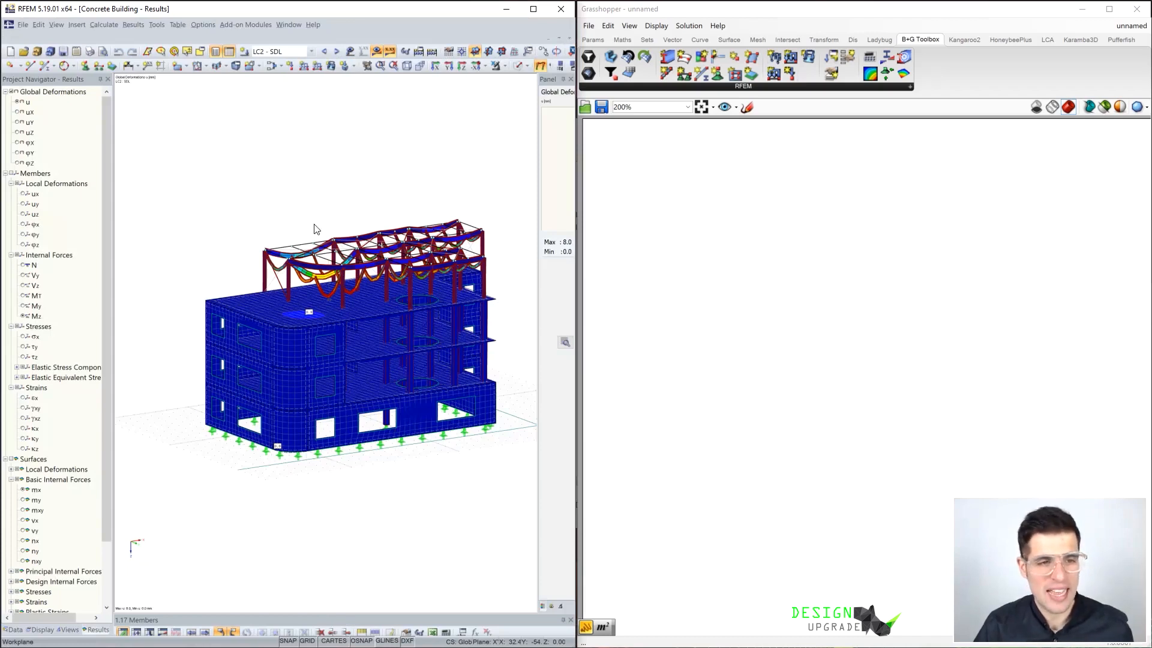
Examine the deformed shape of the concrete building model in RFEM from several angles
{"action": "left_click", "coordinate": [268, 53]}
{"action": "left_click", "coordinate": [290, 132]}
{"action": "middle_click_drag", "start_coordinate": [310, 261], "coordinate": [326, 232]}
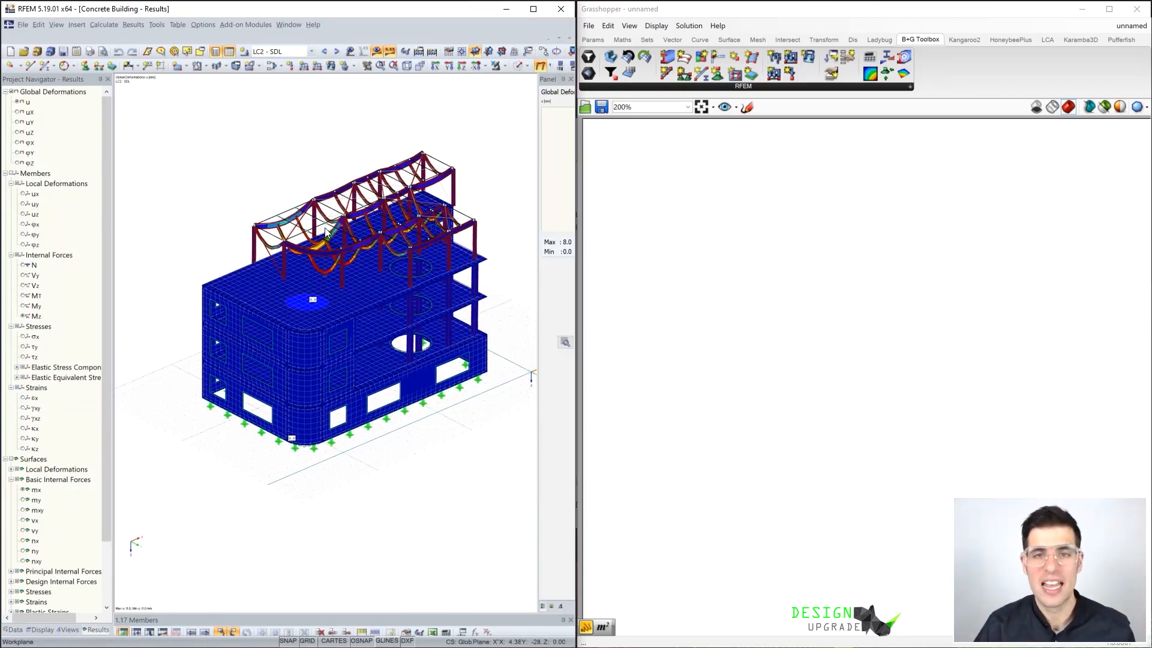
{"action": "mouse_move", "coordinate": [408, 282]}
{"action": "middle_mouse_down", "text": "ctrl"}
{"action": "mouse_move", "coordinate": [368, 265]}
{"action": "mouse_move", "coordinate": [200, 277]}
{"action": "mouse_move", "coordinate": [418, 268]}
{"action": "middle_mouse_up", "text": "ctrl"}
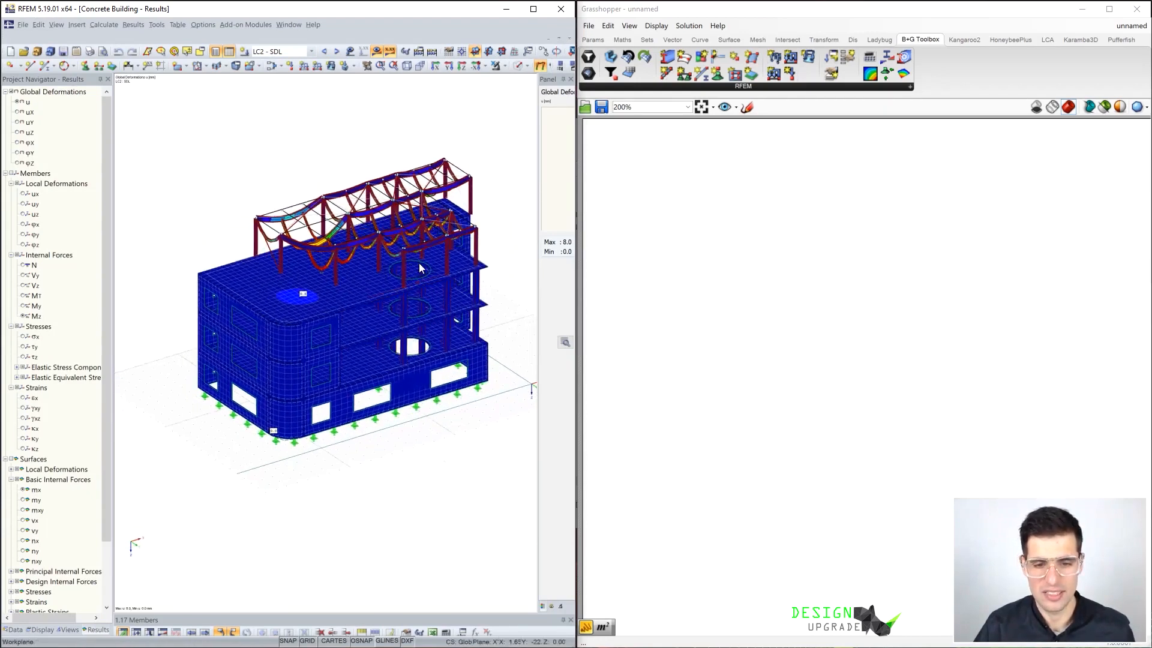
Switch from RFEM to Rhino and Grasshopper and place the B+G Toolbox Get Results component on the canvas
{"action": "right_click", "coordinate": [490, 233]}
{"action": "left_click", "coordinate": [727, 228]}
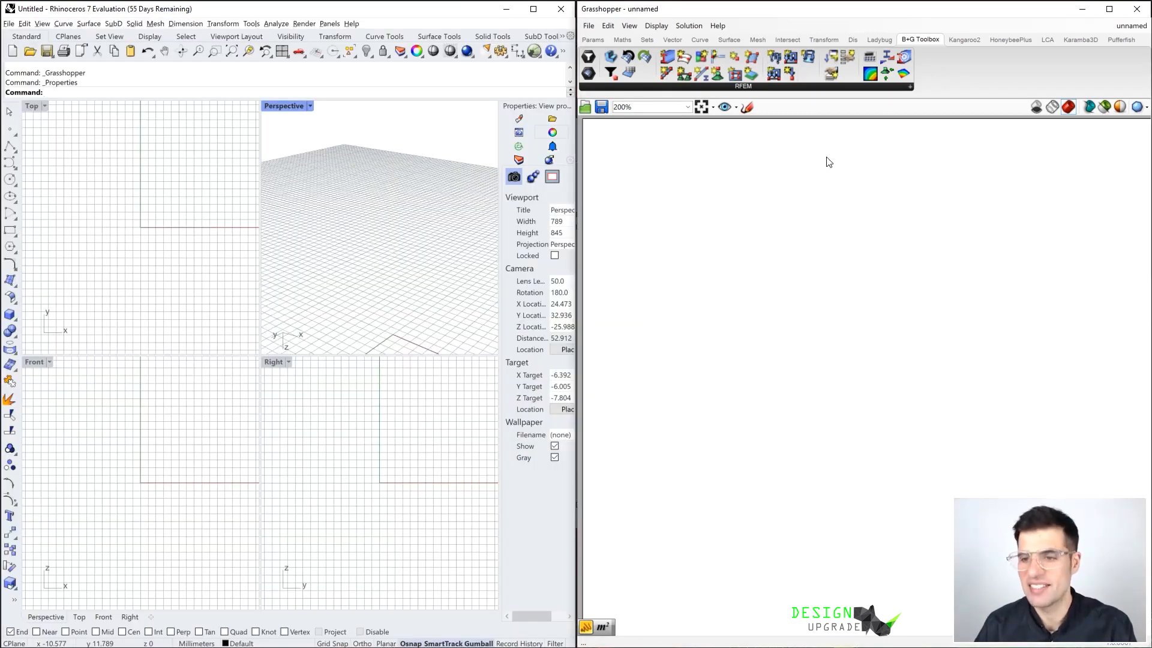
{"action": "left_click", "coordinate": [899, 86]}
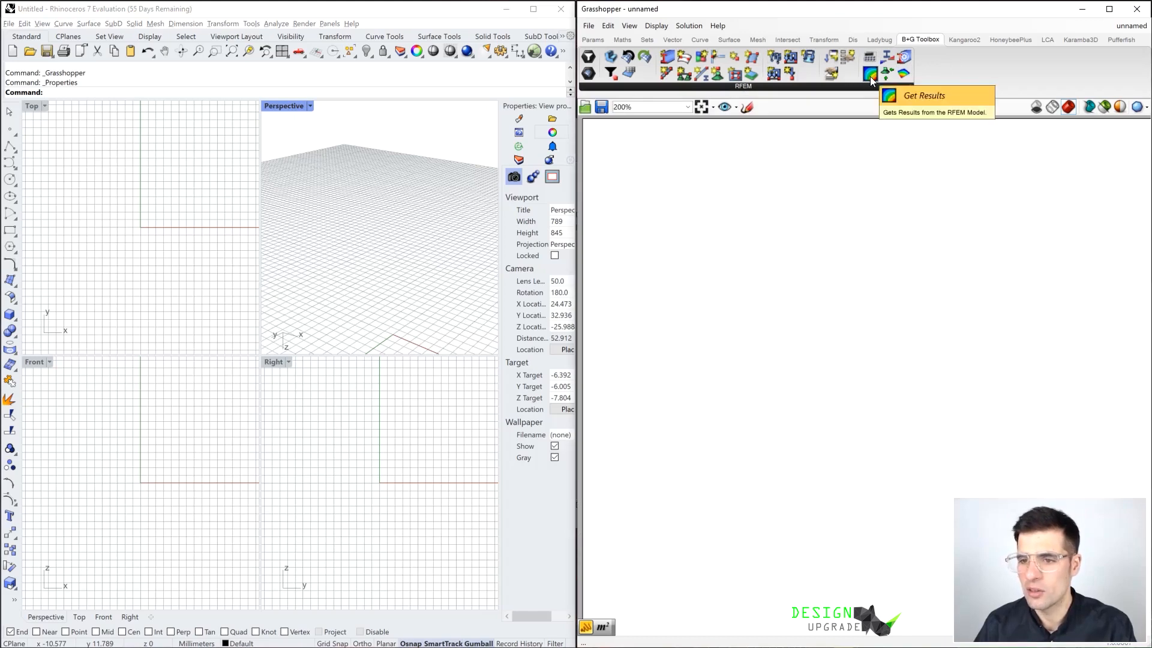
{"action": "left_click_drag", "start_coordinate": [870, 76], "coordinate": [813, 242]}
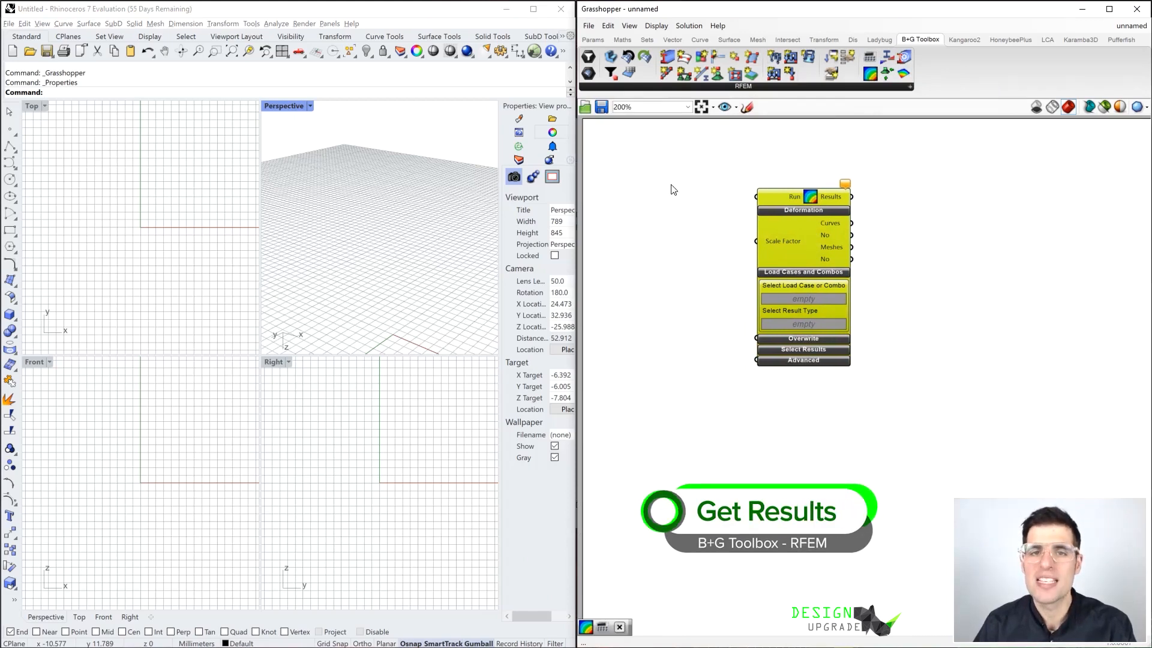
Add a Button, connect it to the Run input of Get Results, and trigger it to import the RFEM results
{"action": "double_click", "coordinate": [705, 205]}
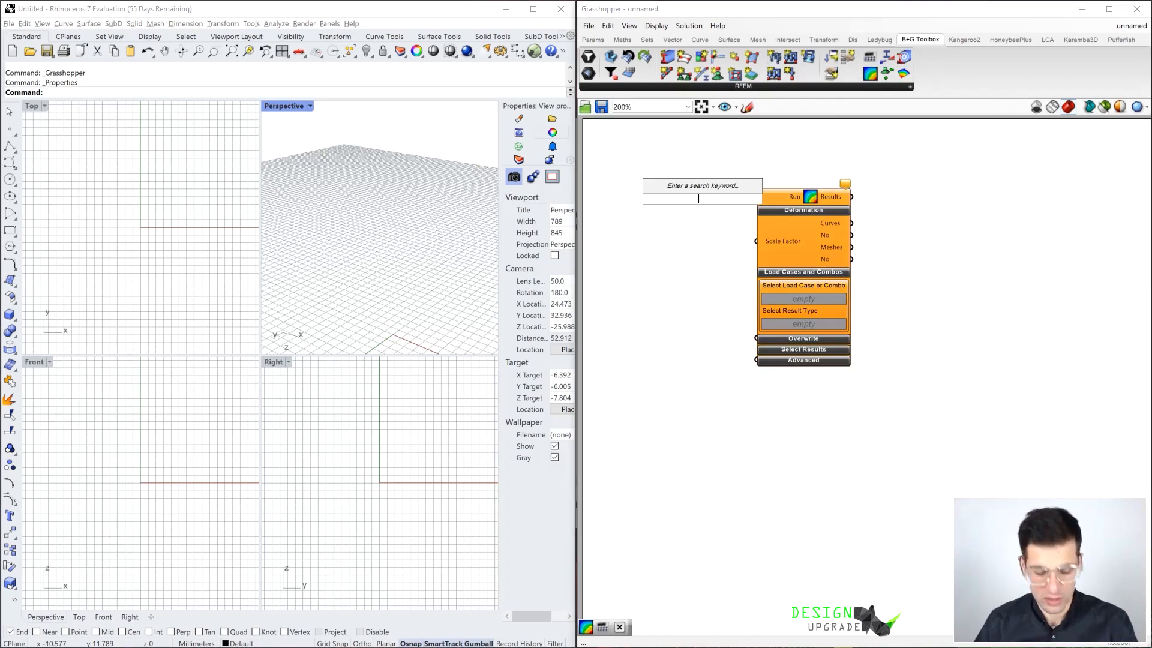
{"action": "type", "text": "but"}
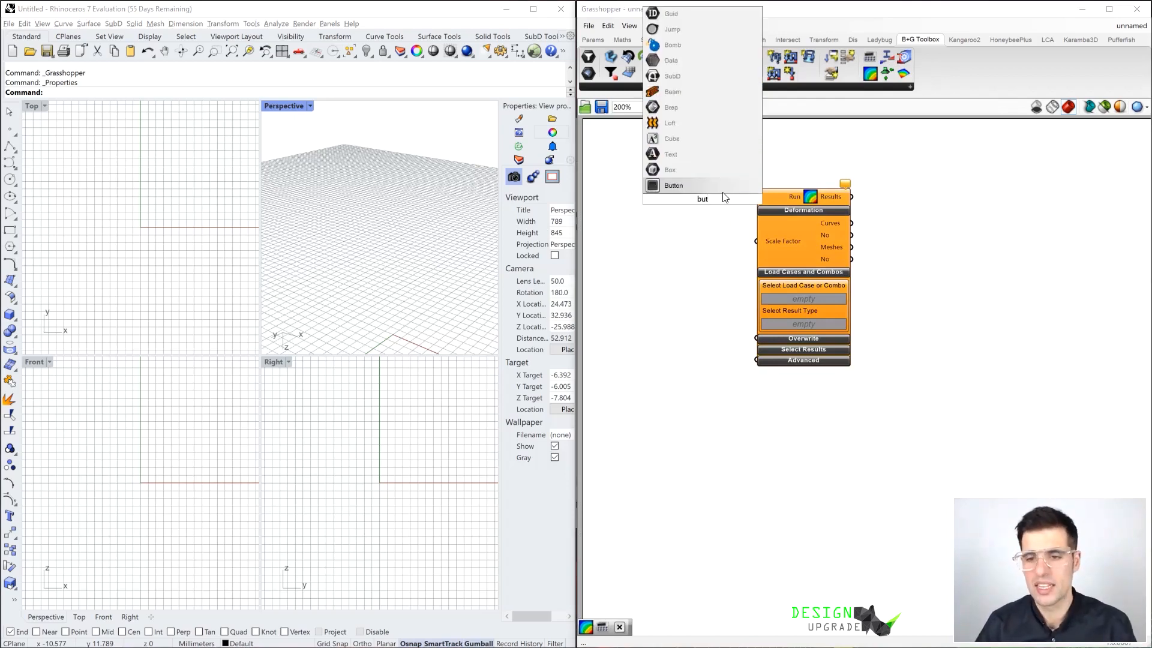
{"action": "key", "text": "Return"}
{"action": "left_click_drag", "start_coordinate": [735, 199], "coordinate": [790, 228]}
{"action": "left_click", "coordinate": [734, 236]}
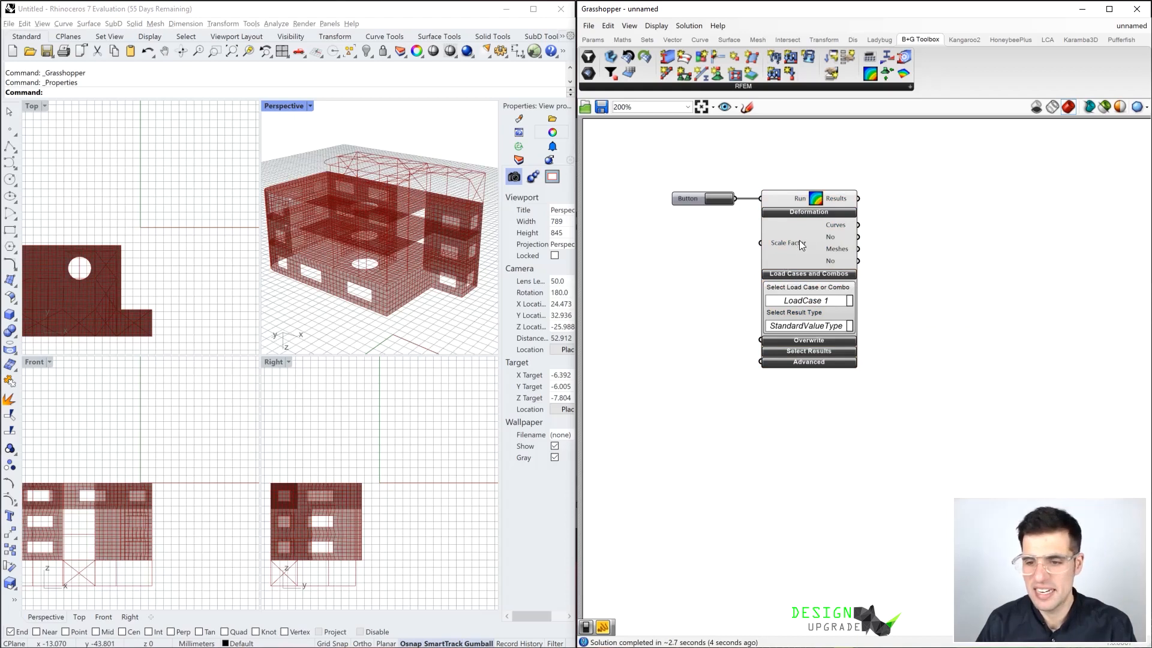
{"action": "left_click_drag", "start_coordinate": [806, 236], "coordinate": [838, 244]}
{"action": "left_click", "coordinate": [879, 235]}
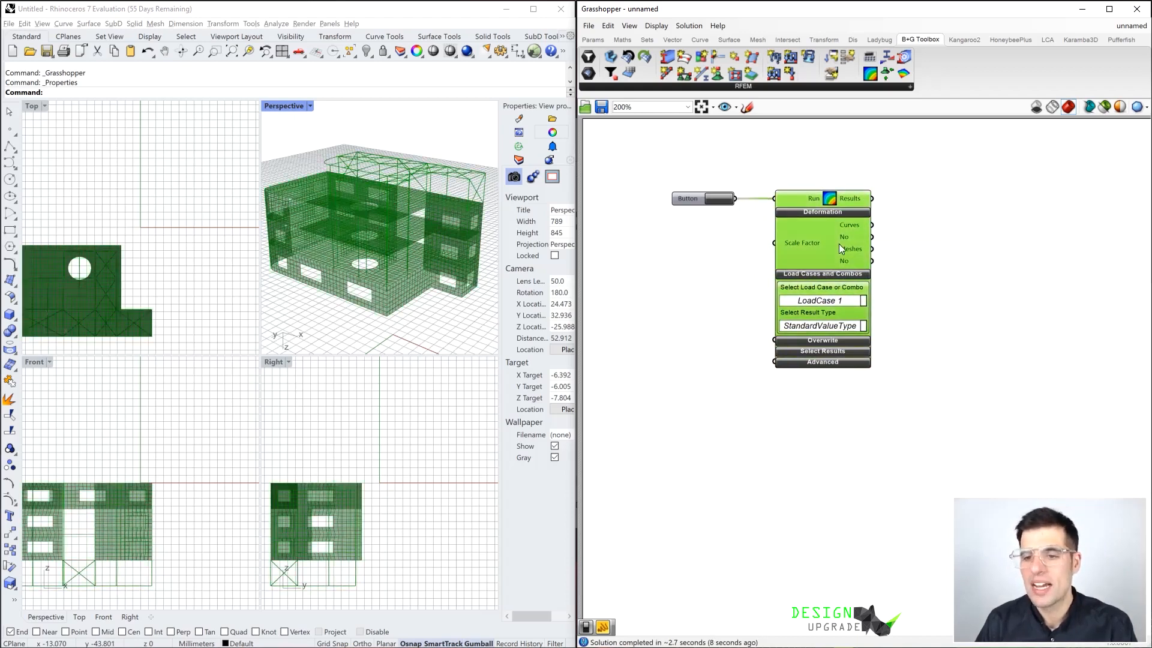
{"action": "left_click", "coordinate": [905, 246]}
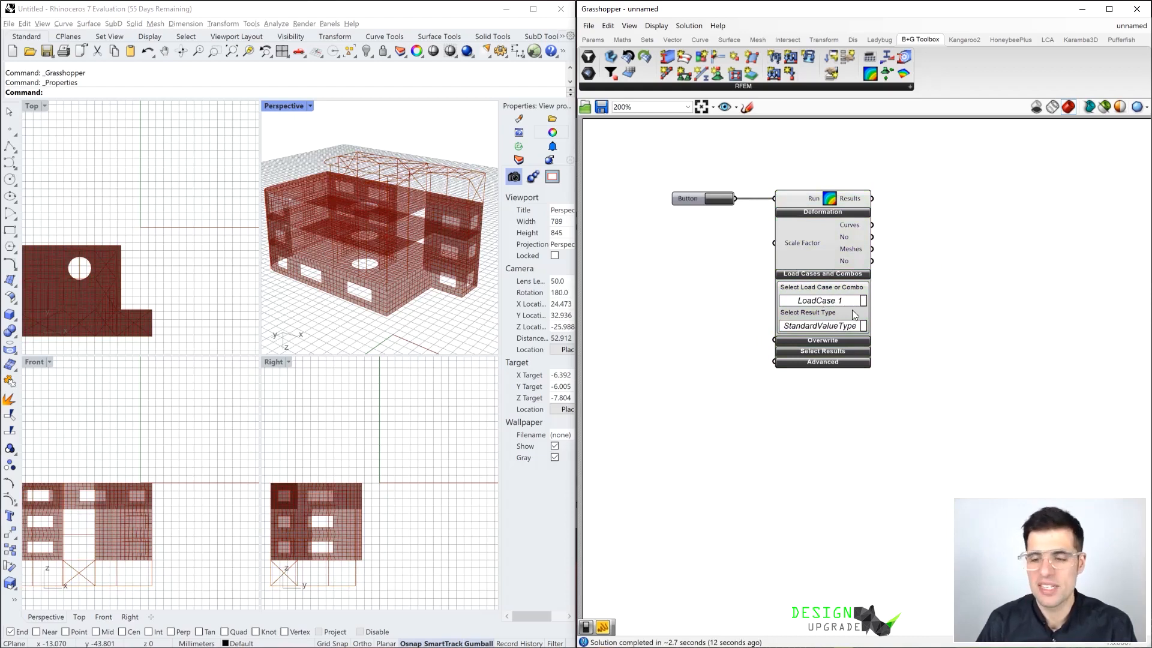
Look through the available load cases in Get Results and select ResultCombo 1
{"action": "left_click", "coordinate": [848, 303]}
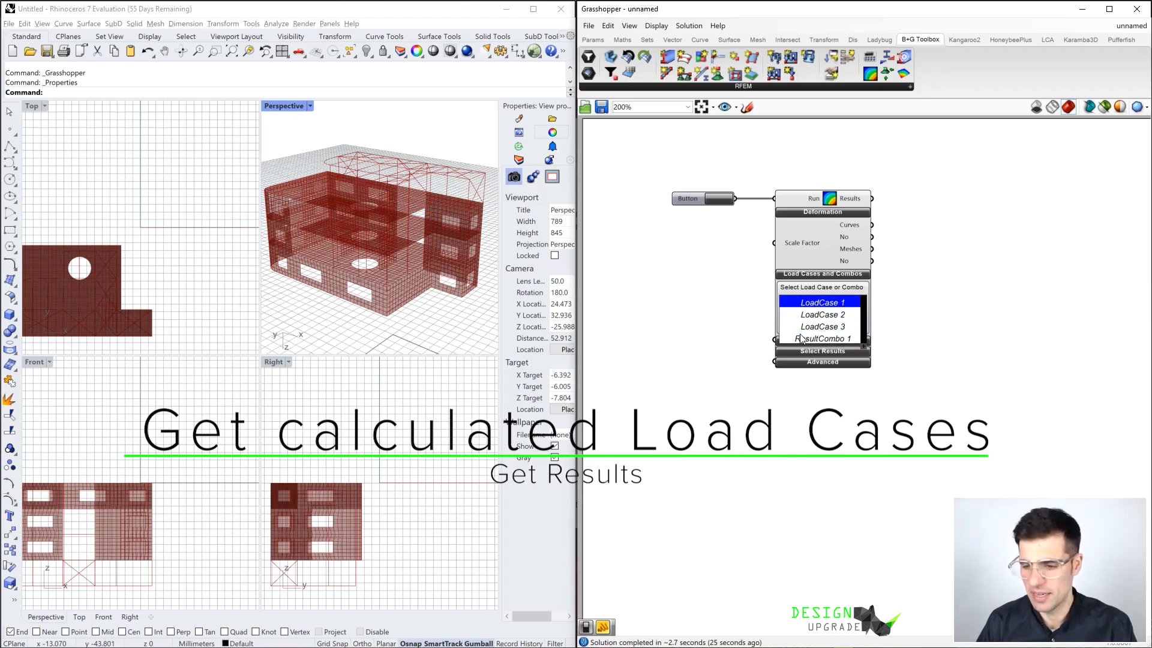
{"action": "left_click", "coordinate": [822, 302]}
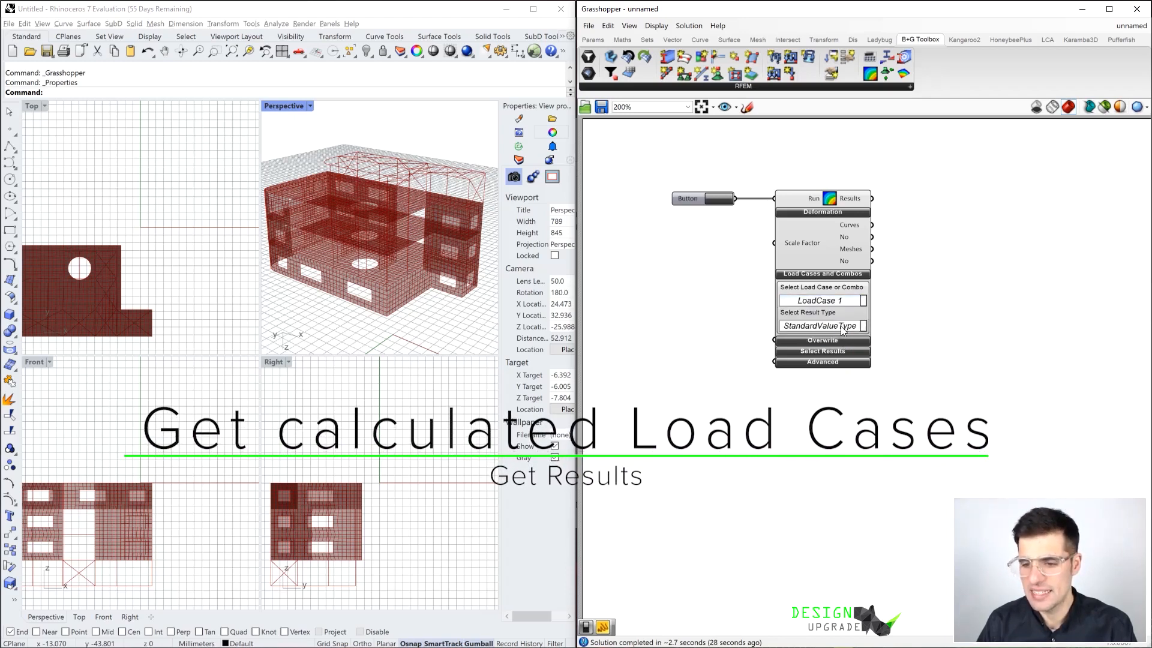
{"action": "left_click", "coordinate": [844, 303]}
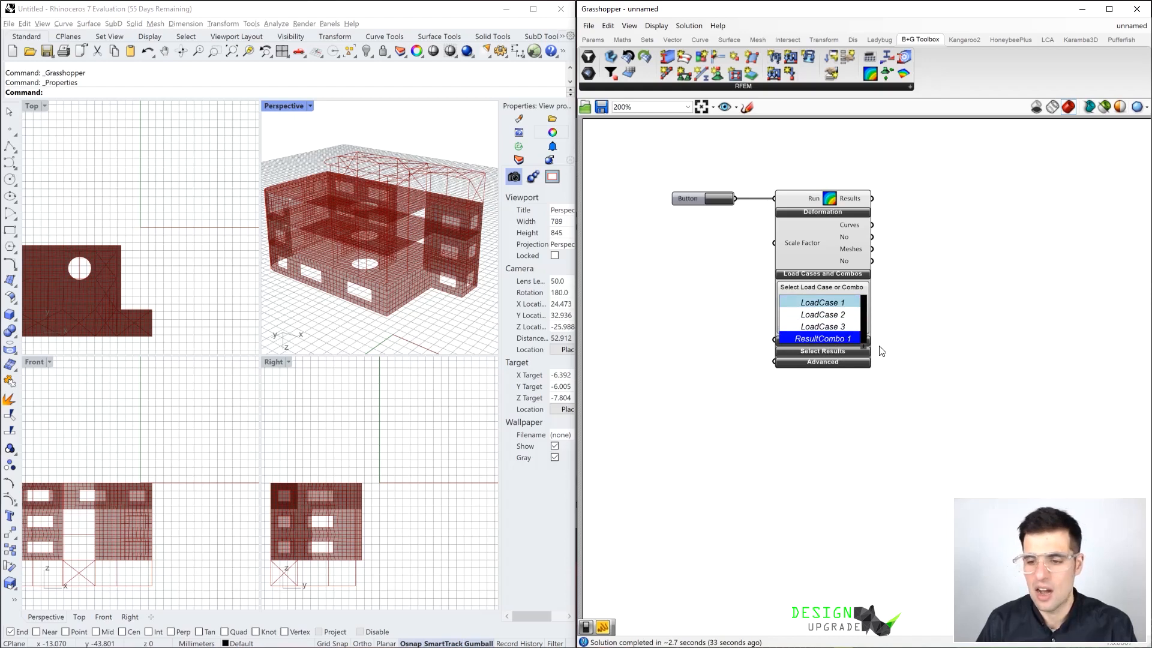
{"action": "left_click", "coordinate": [871, 337]}
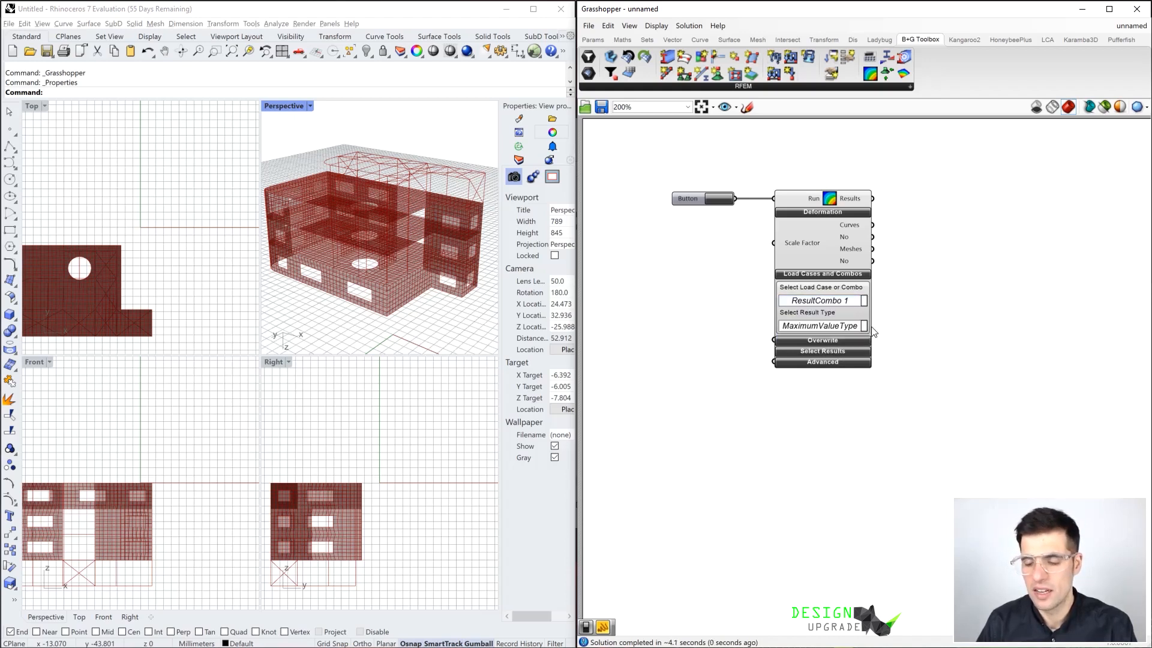
Check the result types offered for the result combination and set the load case of Get Results to LoadCase 2
{"action": "left_click", "coordinate": [856, 328]}
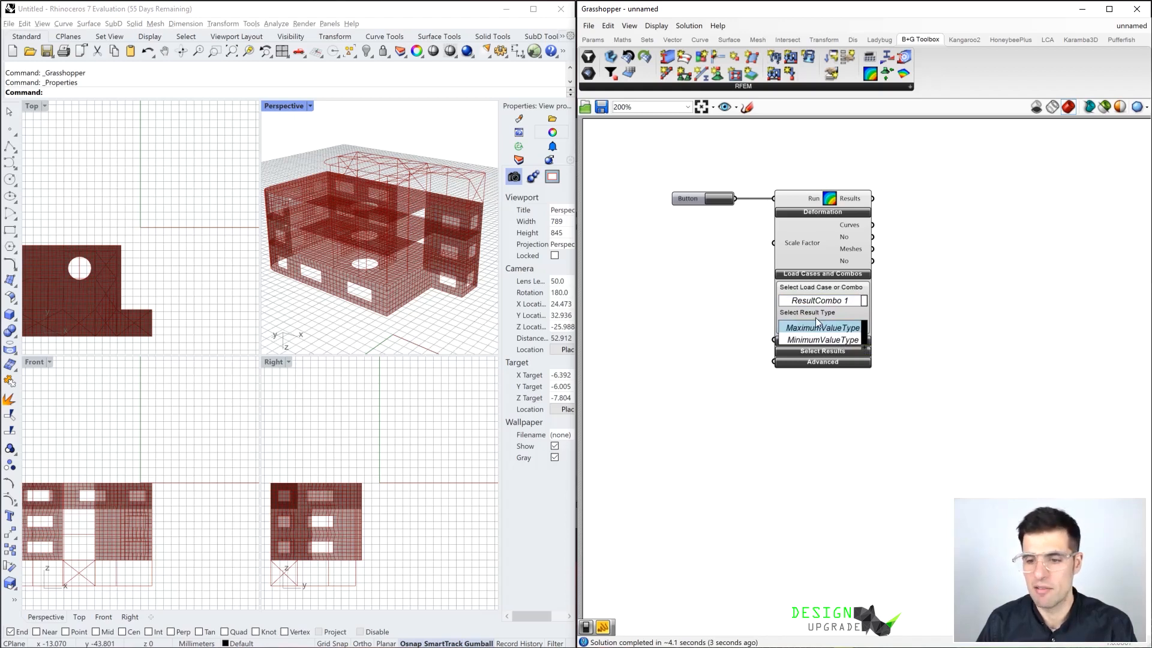
{"action": "left_click", "coordinate": [724, 307]}
{"action": "left_click", "coordinate": [805, 307]}
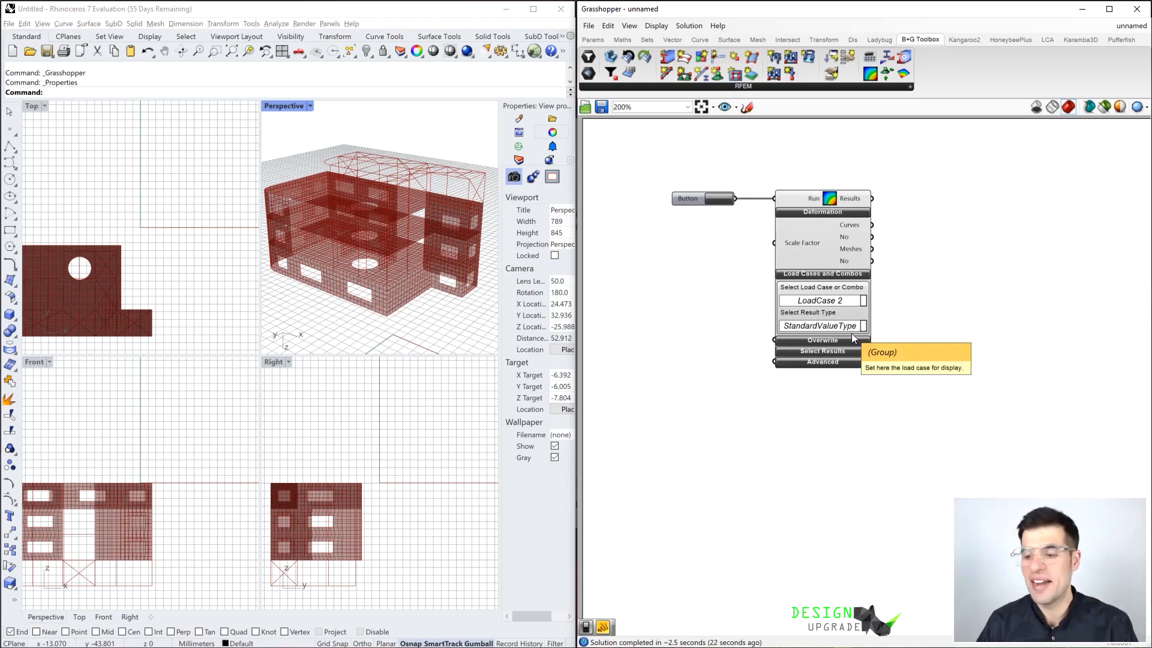
Maximize the Perspective viewport in Rhino and frame the whole building
{"action": "double_click", "coordinate": [286, 106]}
{"action": "mouse_move", "coordinate": [264, 240]}
{"action": "right_mouse_down"}
{"action": "mouse_move", "coordinate": [288, 243]}
{"action": "mouse_move", "coordinate": [286, 228]}
{"action": "mouse_move", "coordinate": [257, 267]}
{"action": "mouse_move", "coordinate": [289, 229]}
{"action": "mouse_move", "coordinate": [273, 231]}
{"action": "mouse_move", "coordinate": [273, 245]}
{"action": "right_mouse_up"}
{"action": "scroll", "coordinate": [259, 246], "scroll_direction": "down", "scroll_amount": 2}
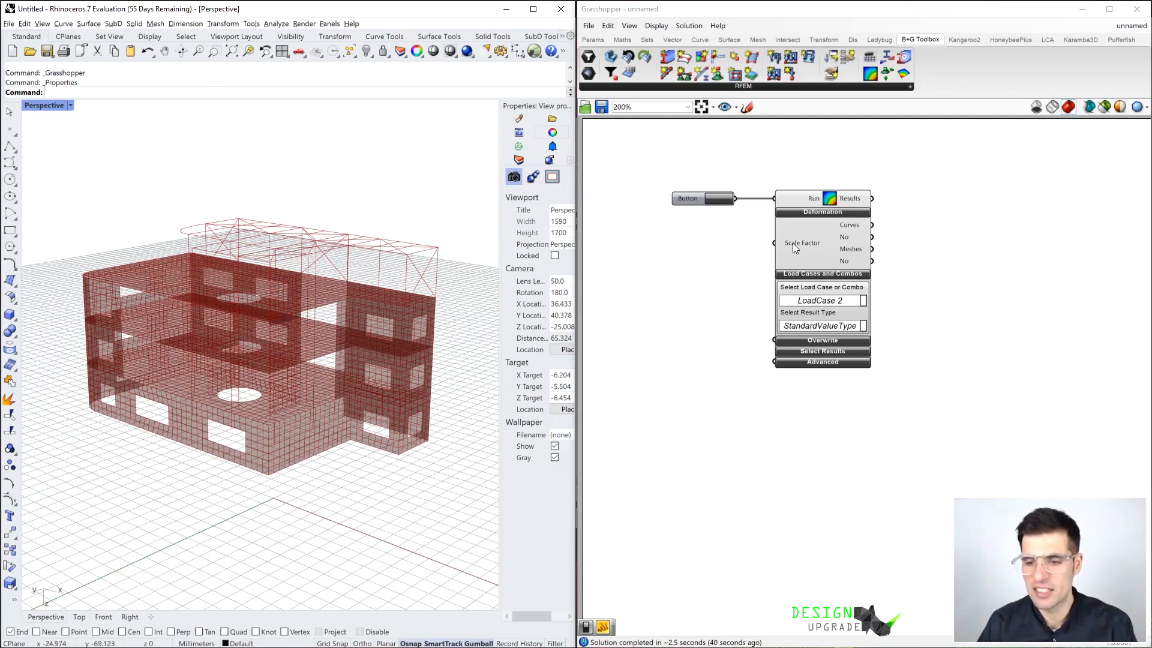
Add a number slider of 250 and connect it to the Scale Factor input of Get Results
{"action": "mouse_move", "coordinate": [793, 243]}
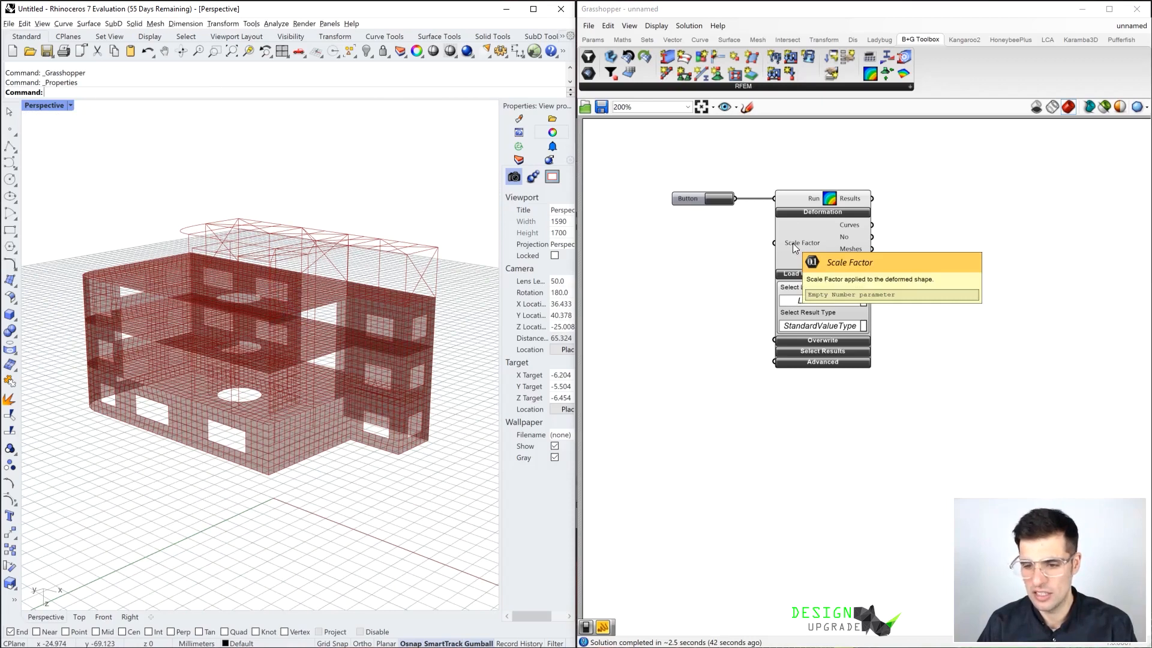
{"action": "double_click", "coordinate": [675, 260]}
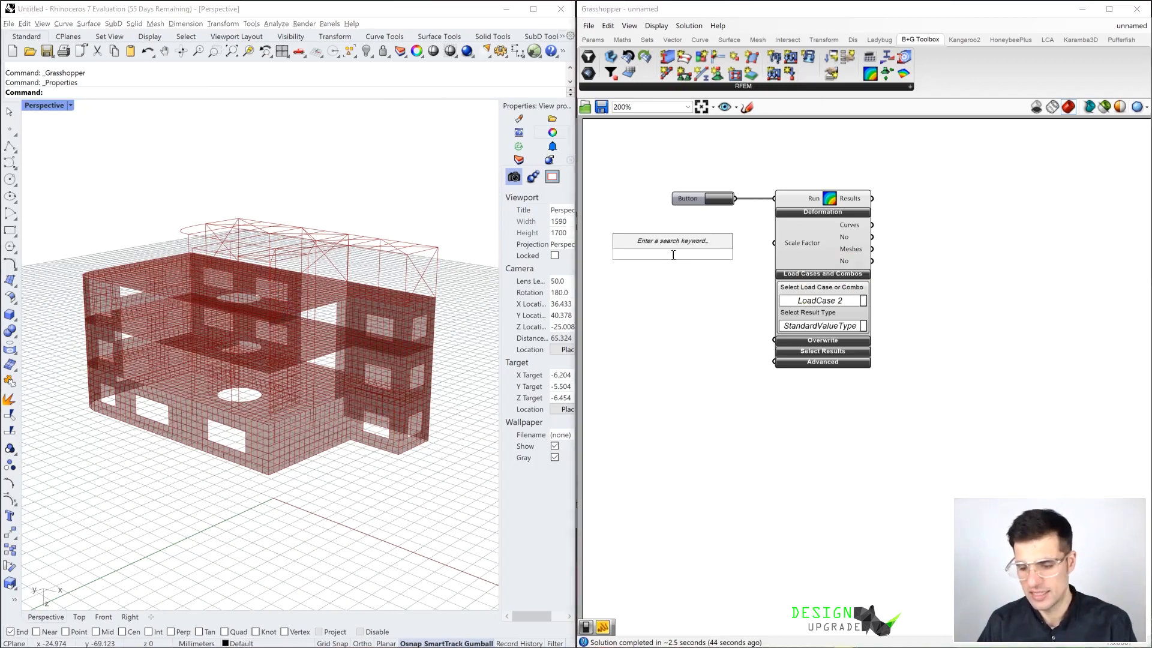
{"action": "type", "text": "250"}
{"action": "key", "text": "Return"}
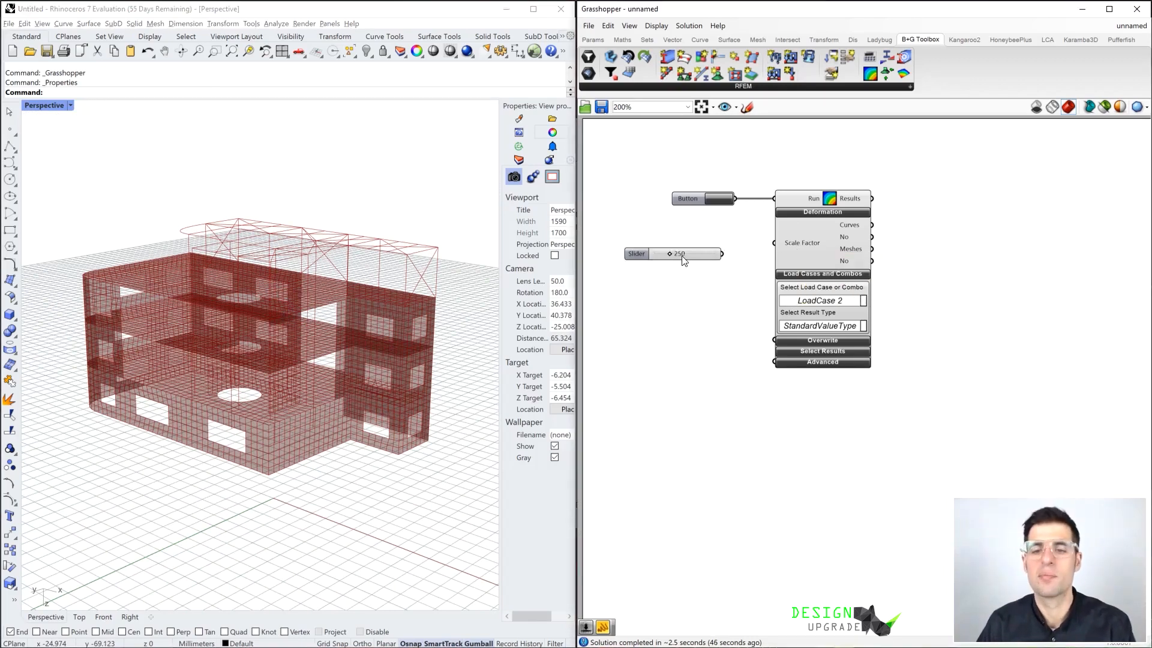
{"action": "left_click_drag", "start_coordinate": [742, 244], "coordinate": [774, 243]}
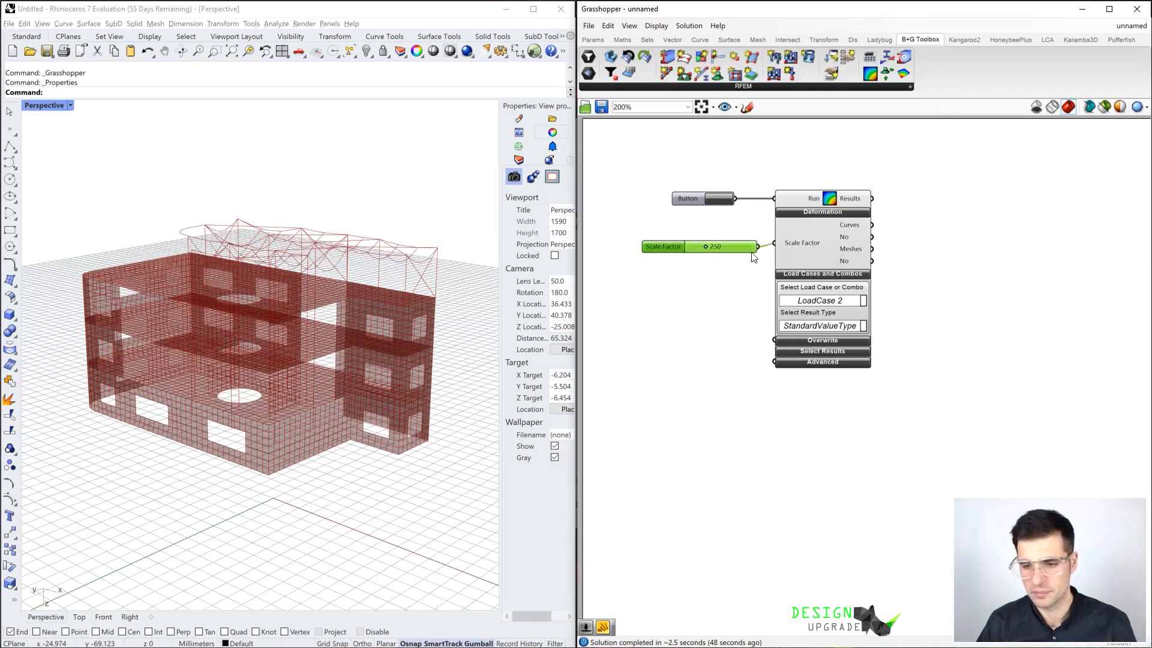
Raise the Scale Factor slider to 1000 and inspect the exaggerated deformation of the building
{"action": "mouse_move", "coordinate": [690, 247]}
{"action": "left_mouse_down"}
{"action": "mouse_move", "coordinate": [712, 246]}
{"action": "mouse_move", "coordinate": [689, 246]}
{"action": "left_mouse_up"}
{"action": "right_click_drag", "start_coordinate": [454, 318], "coordinate": [339, 277]}
{"action": "left_click_drag", "start_coordinate": [688, 245], "coordinate": [772, 263]}
{"action": "left_click_drag", "start_coordinate": [681, 252], "coordinate": [682, 240]}
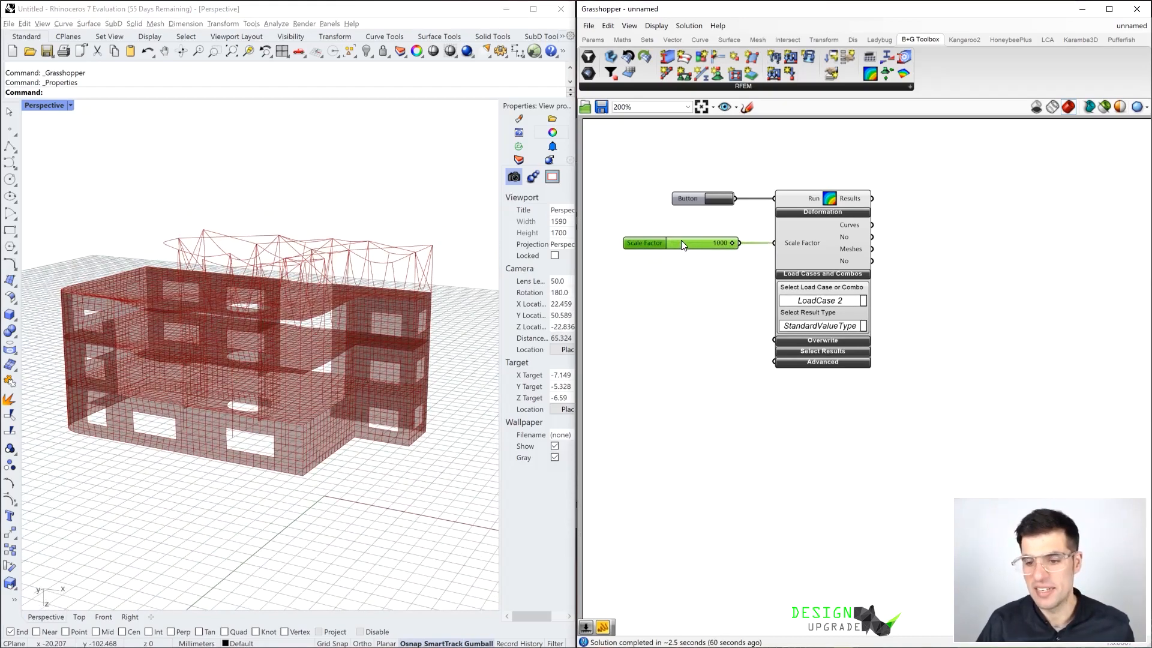
{"action": "right_click_drag", "start_coordinate": [322, 299], "coordinate": [246, 314]}
{"action": "scroll", "coordinate": [159, 309], "scroll_direction": "up", "scroll_amount": 4}
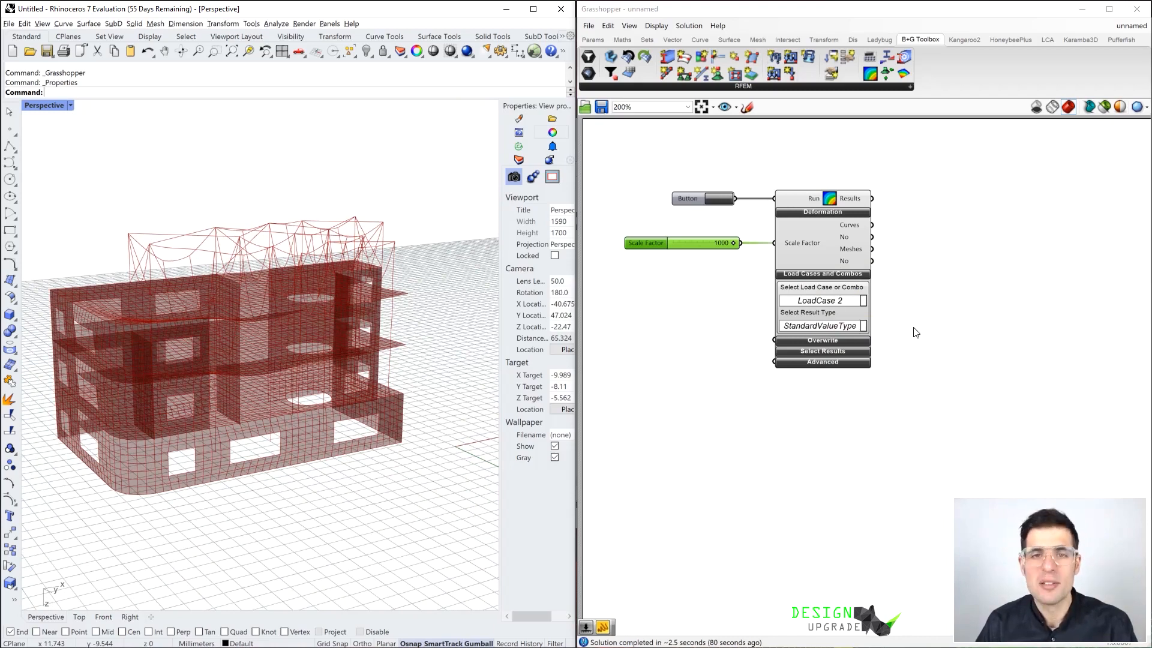
Expand the Select Results section of Get Results and limit the output to Nodal Reactions
{"action": "left_click", "coordinate": [840, 354]}
{"action": "left_click", "coordinate": [909, 362]}
{"action": "mouse_move", "coordinate": [933, 366]}
{"action": "right_mouse_down"}
{"action": "mouse_move", "coordinate": [923, 354]}
{"action": "mouse_move", "coordinate": [940, 359]}
{"action": "right_mouse_up"}
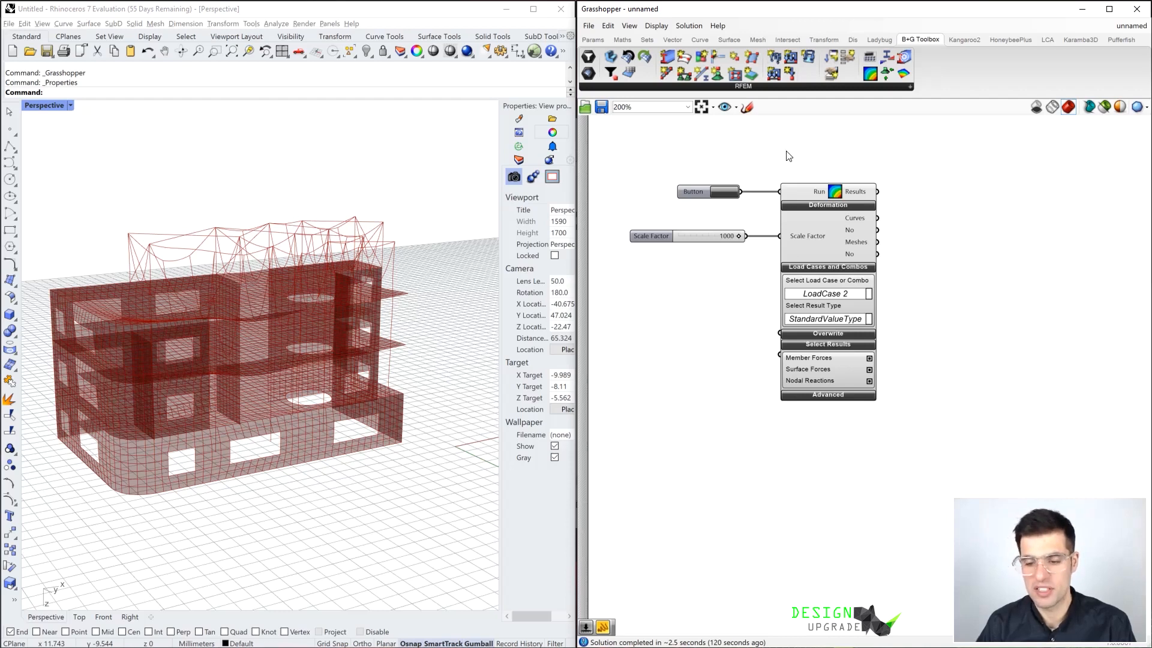
{"action": "left_click", "coordinate": [870, 380]}
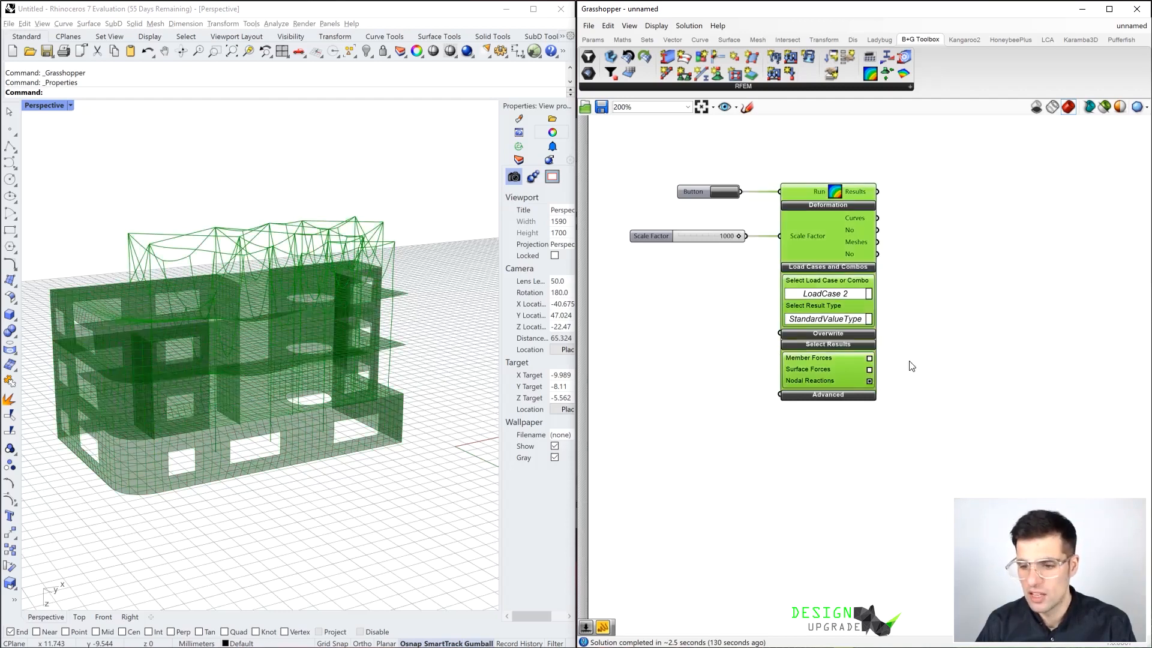
Compare the deformed shapes of LoadCase 1 and LoadCase 3, leaving LoadCase 3 selected in Get Results
{"action": "left_click", "coordinate": [849, 296]}
{"action": "left_click", "coordinate": [848, 296]}
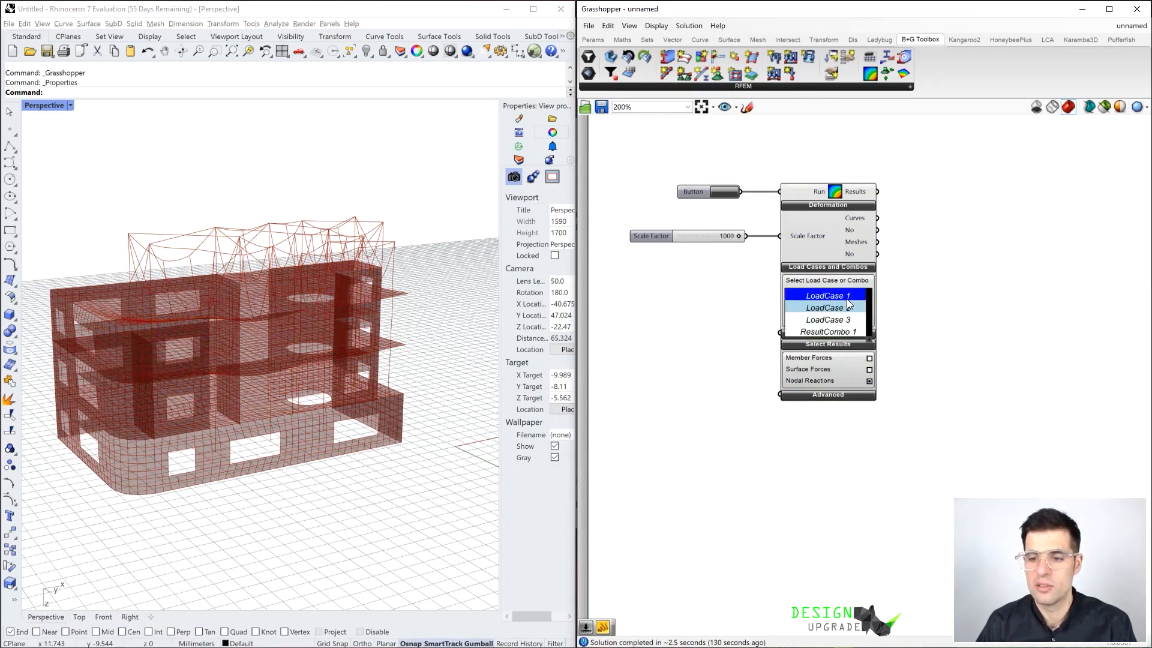
{"action": "left_click", "coordinate": [922, 314]}
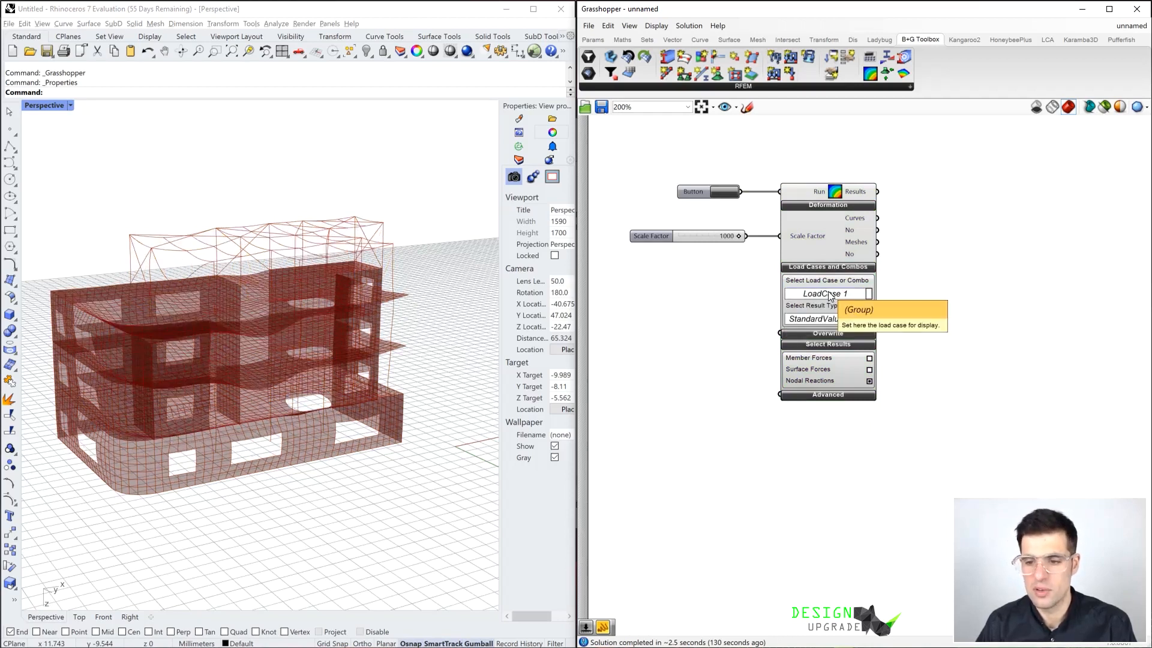
{"action": "left_click", "coordinate": [841, 295]}
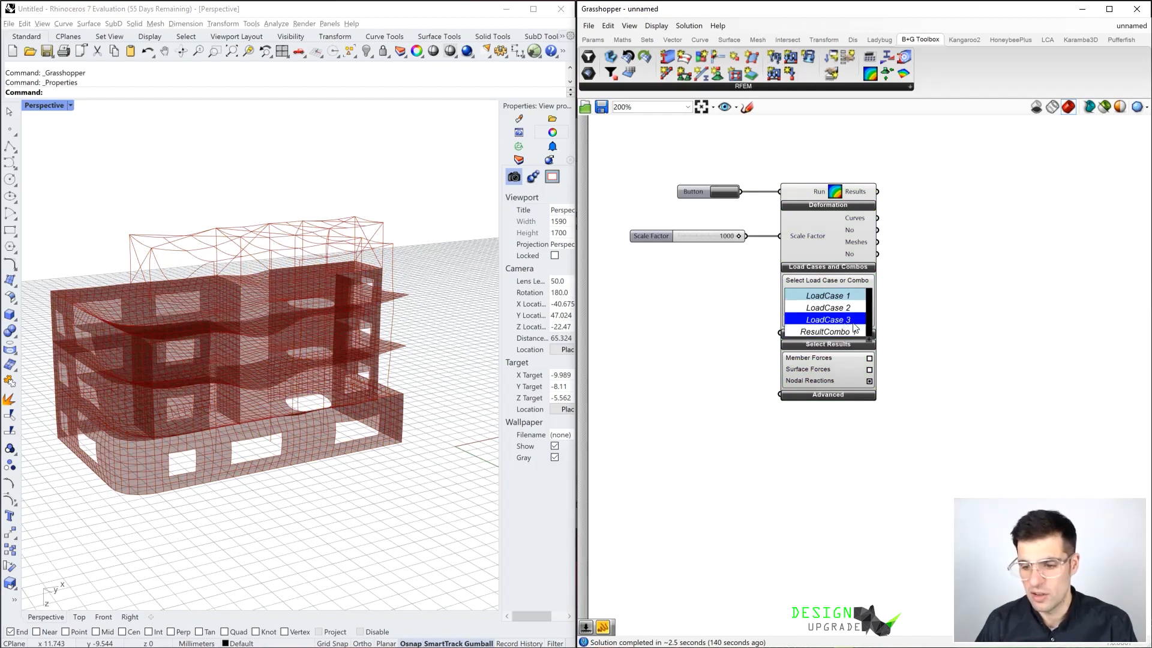
{"action": "left_click", "coordinate": [873, 375]}
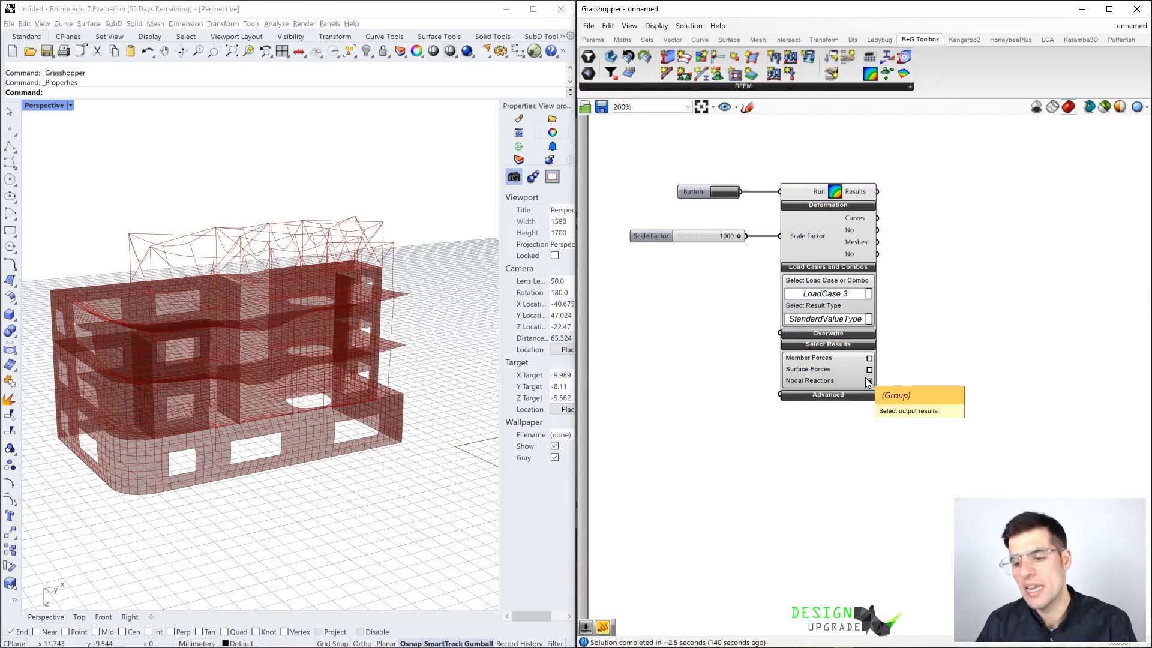
Change the selected output results of Get Results from Nodal Reactions to Member Forces only
{"action": "left_click", "coordinate": [868, 381]}
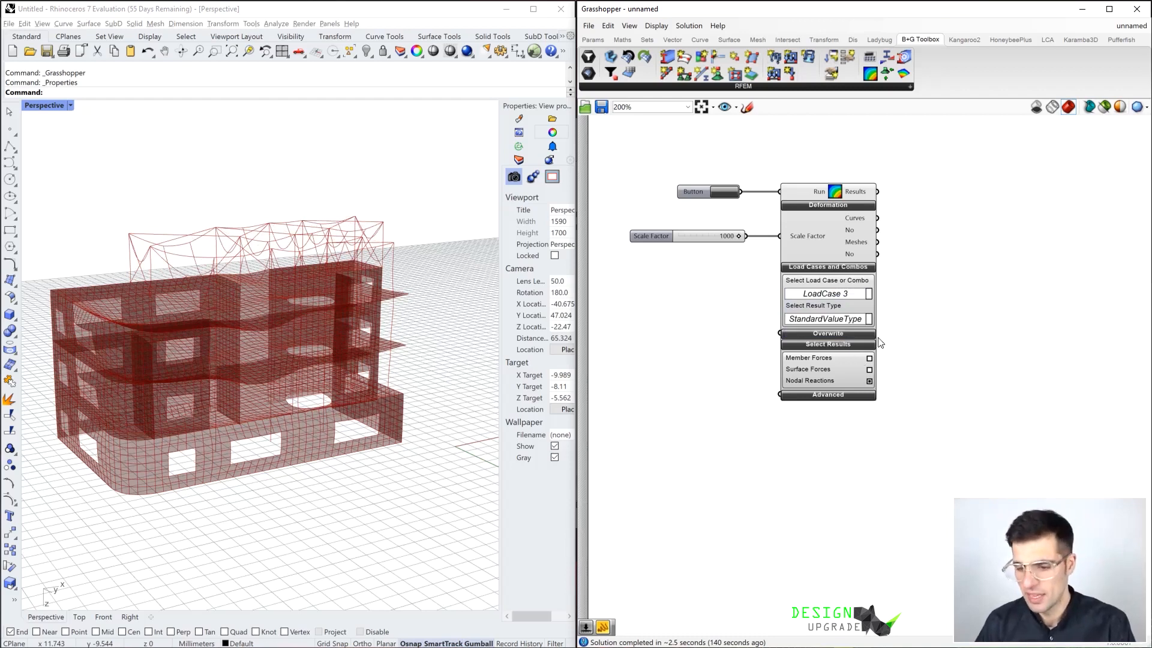
{"action": "left_click", "coordinate": [869, 381]}
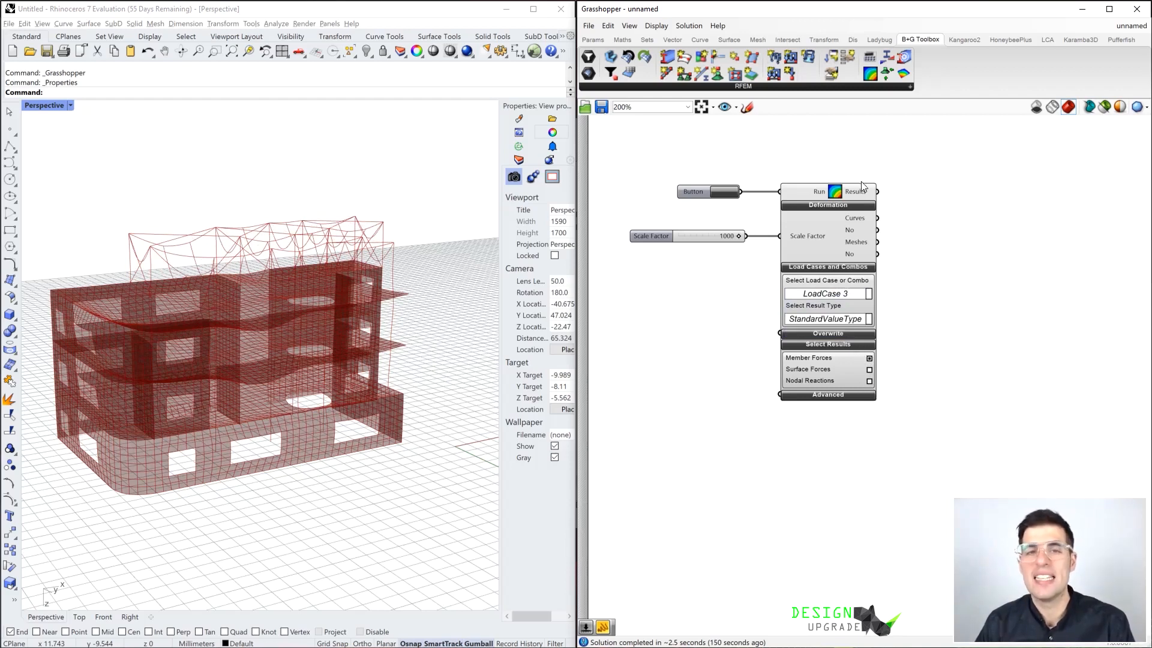
Add a Panel beside Get Results and connect the Results output to it
{"action": "mouse_move", "coordinate": [861, 195]}
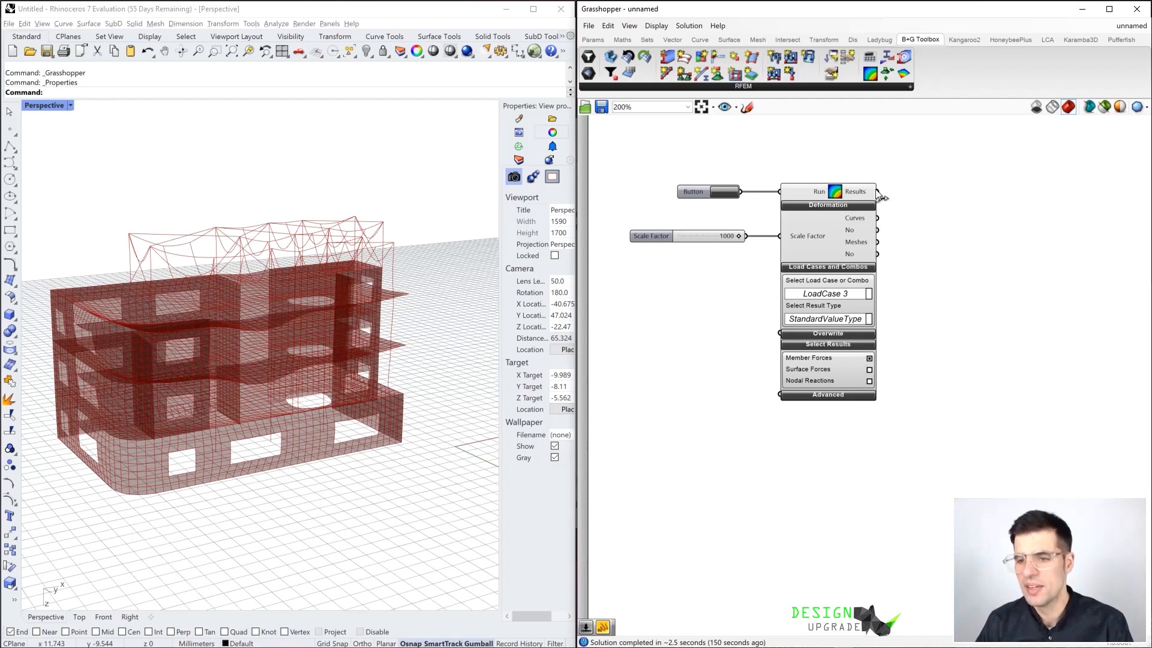
{"action": "double_click", "coordinate": [913, 187]}
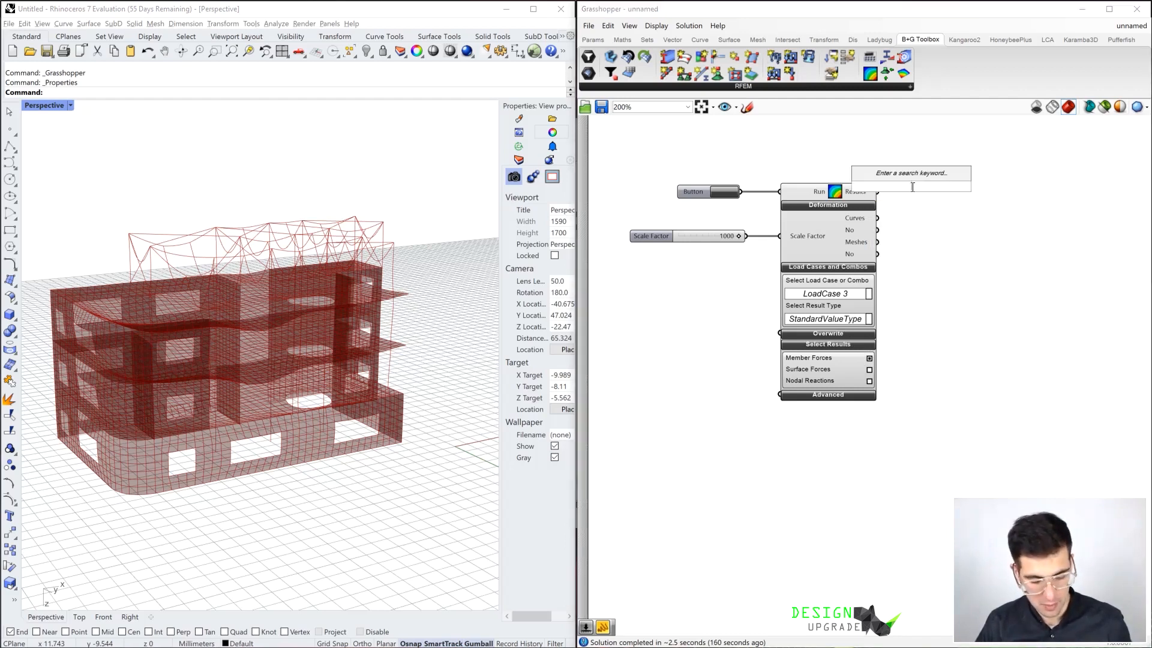
{"action": "type", "text": "panel"}
{"action": "key", "text": "Return"}
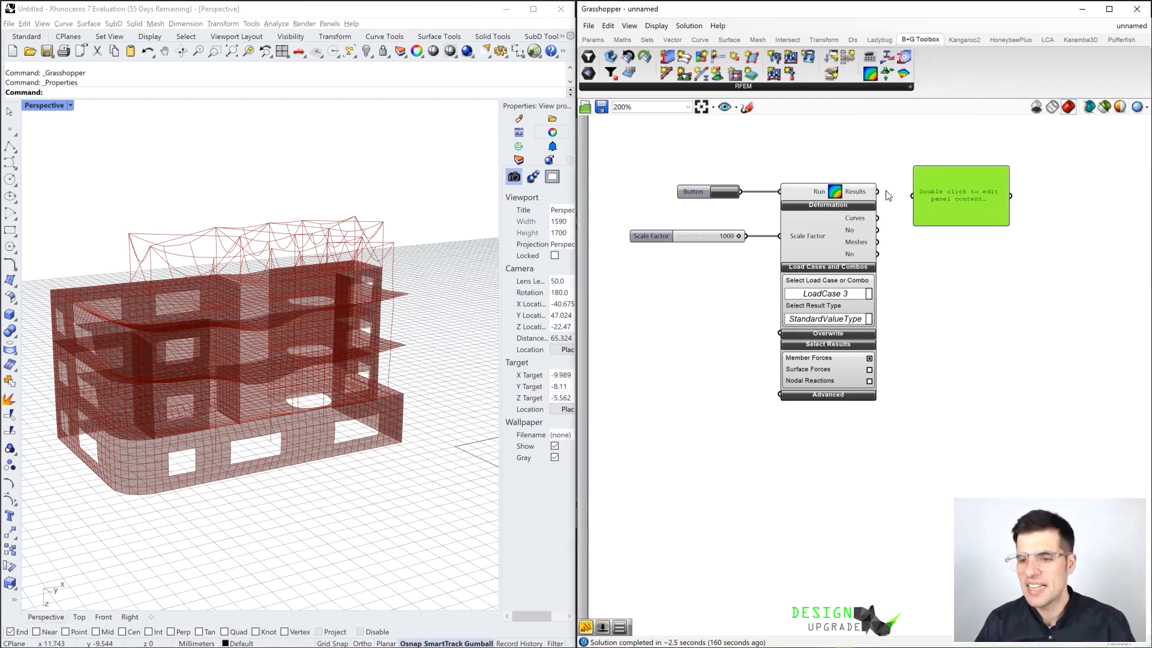
{"action": "left_click_drag", "start_coordinate": [878, 195], "coordinate": [913, 195]}
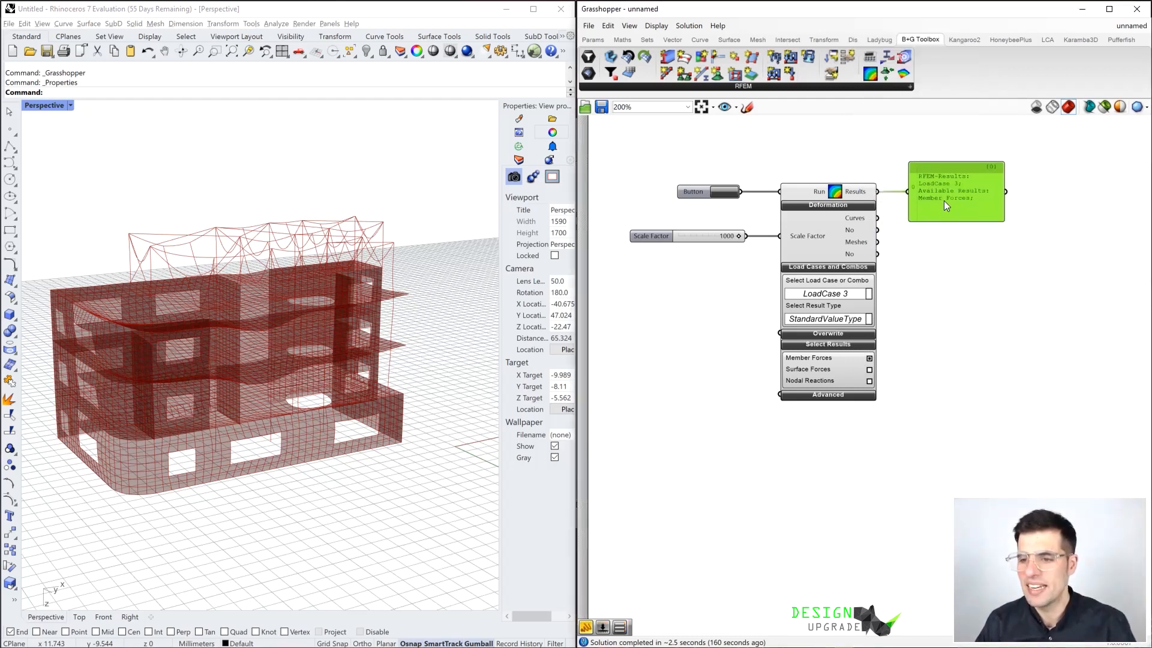
Place a Member Forces component below the Panel and connect the Results output of Get Results to its input
{"action": "scroll", "coordinate": [919, 190], "scroll_direction": "up", "scroll_amount": 3}
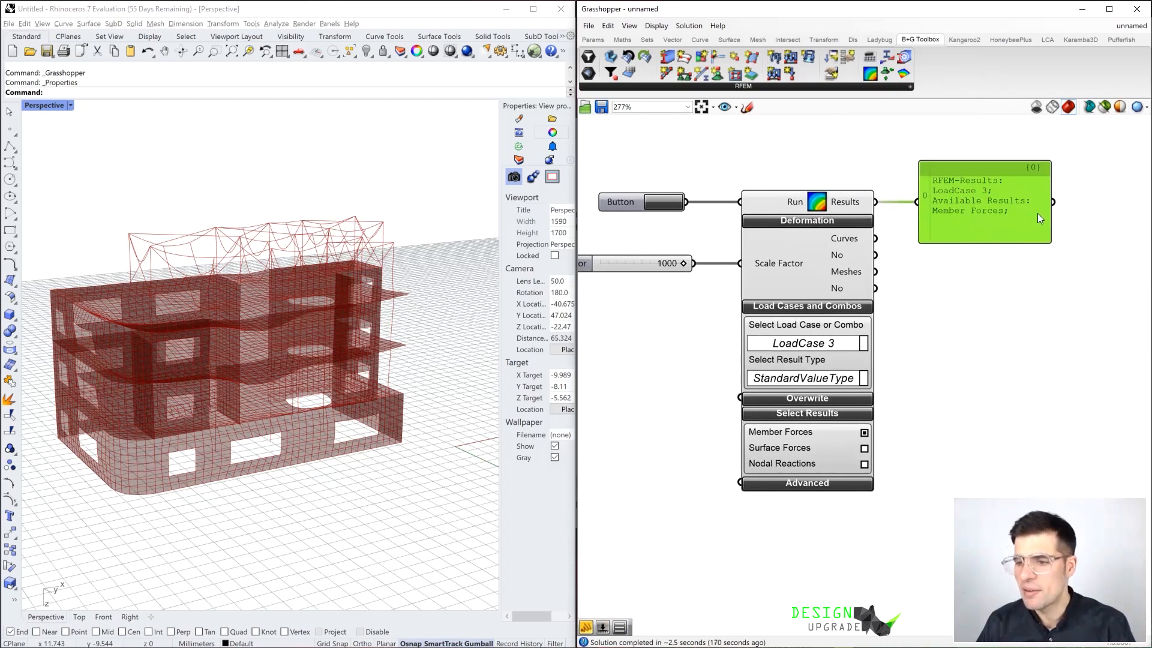
{"action": "scroll", "coordinate": [933, 291], "scroll_direction": "down", "scroll_amount": 2}
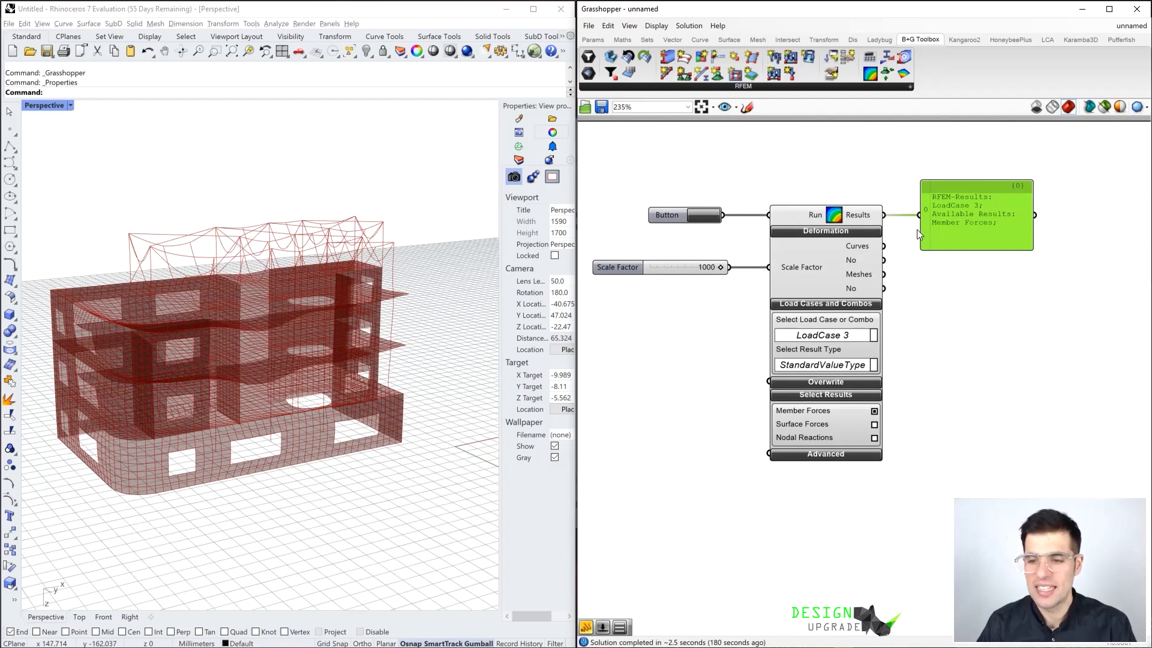
{"action": "mouse_move", "coordinate": [896, 170]}
{"action": "right_mouse_down"}
{"action": "mouse_move", "coordinate": [886, 168]}
{"action": "mouse_move", "coordinate": [900, 171]}
{"action": "right_mouse_up"}
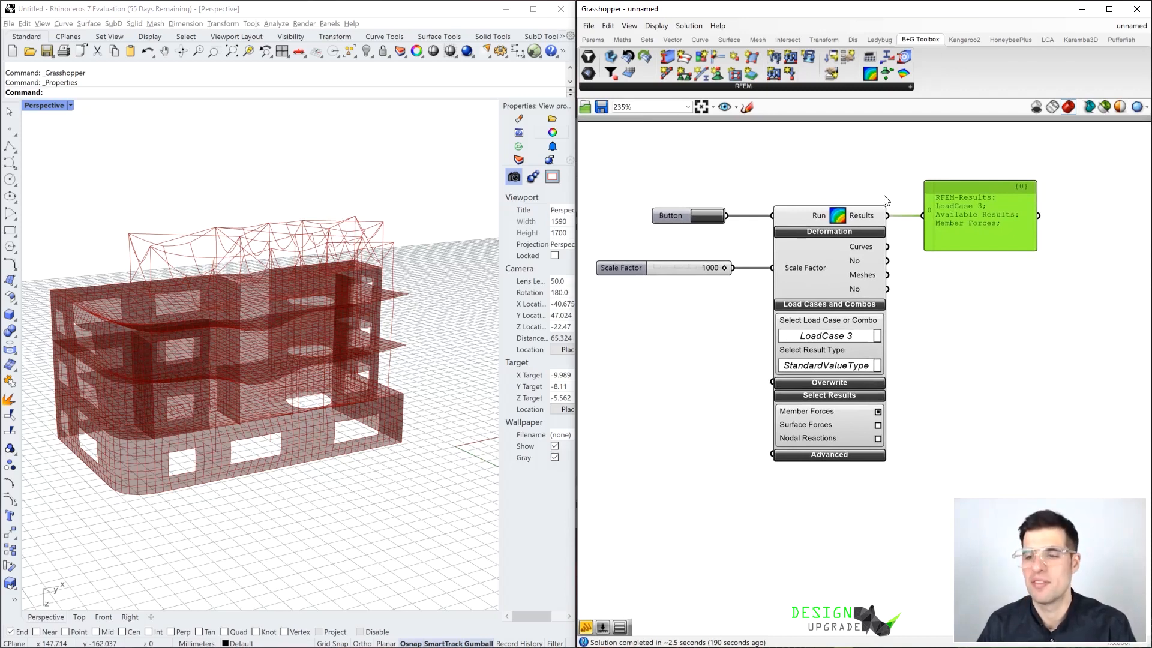
{"action": "mouse_move", "coordinate": [1047, 301]}
{"action": "right_mouse_down"}
{"action": "mouse_move", "coordinate": [1032, 302]}
{"action": "mouse_move", "coordinate": [1045, 296]}
{"action": "right_mouse_up"}
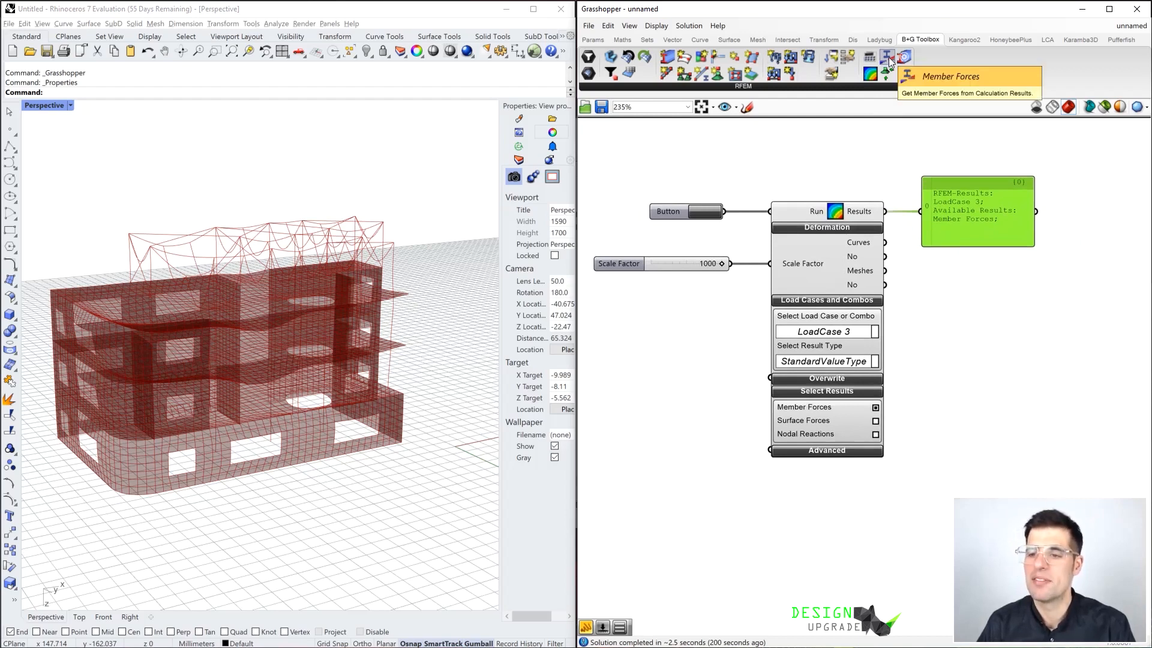
{"action": "left_click_drag", "start_coordinate": [890, 62], "coordinate": [1032, 373]}
{"action": "scroll", "coordinate": [841, 270], "scroll_direction": "down", "scroll_amount": 1}
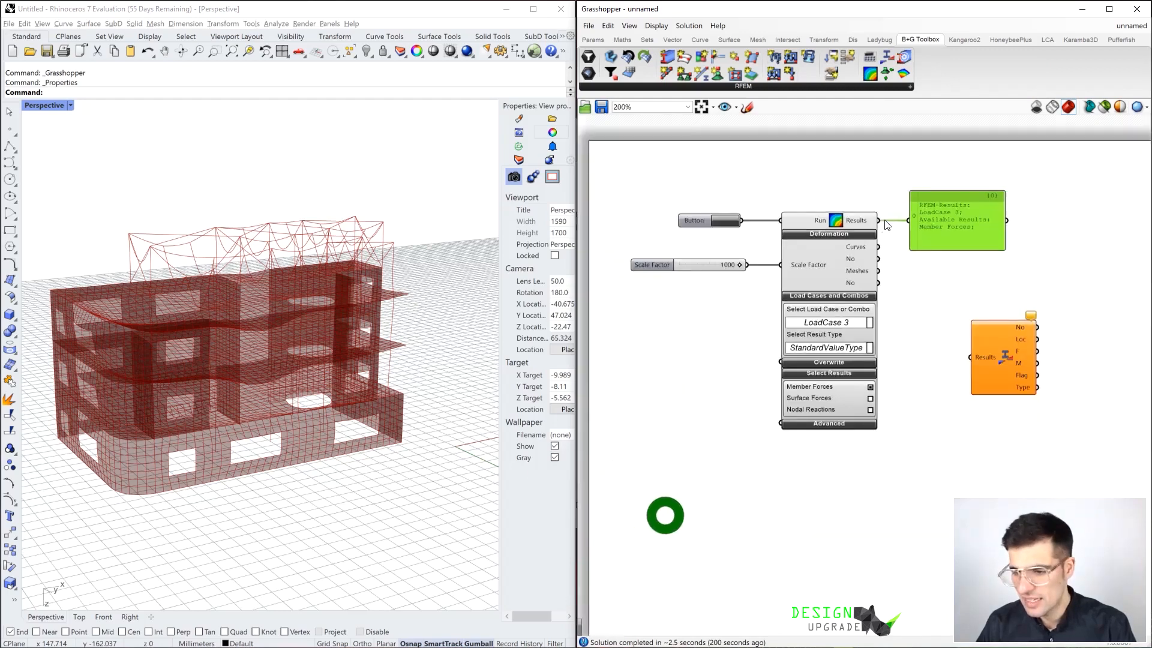
{"action": "left_click_drag", "start_coordinate": [879, 221], "coordinate": [971, 357]}
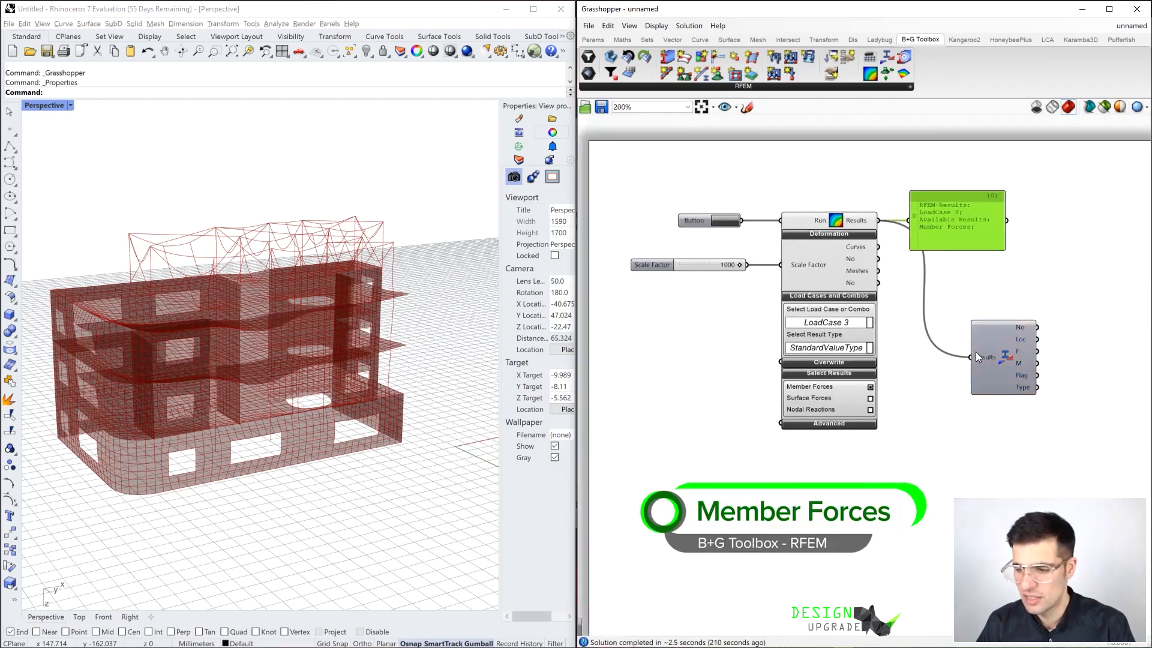
{"action": "left_click", "coordinate": [992, 313]}
Move the Member Forces component and the results Panel farther away from Get Results
{"action": "scroll", "coordinate": [993, 315], "scroll_direction": "up", "scroll_amount": 1}
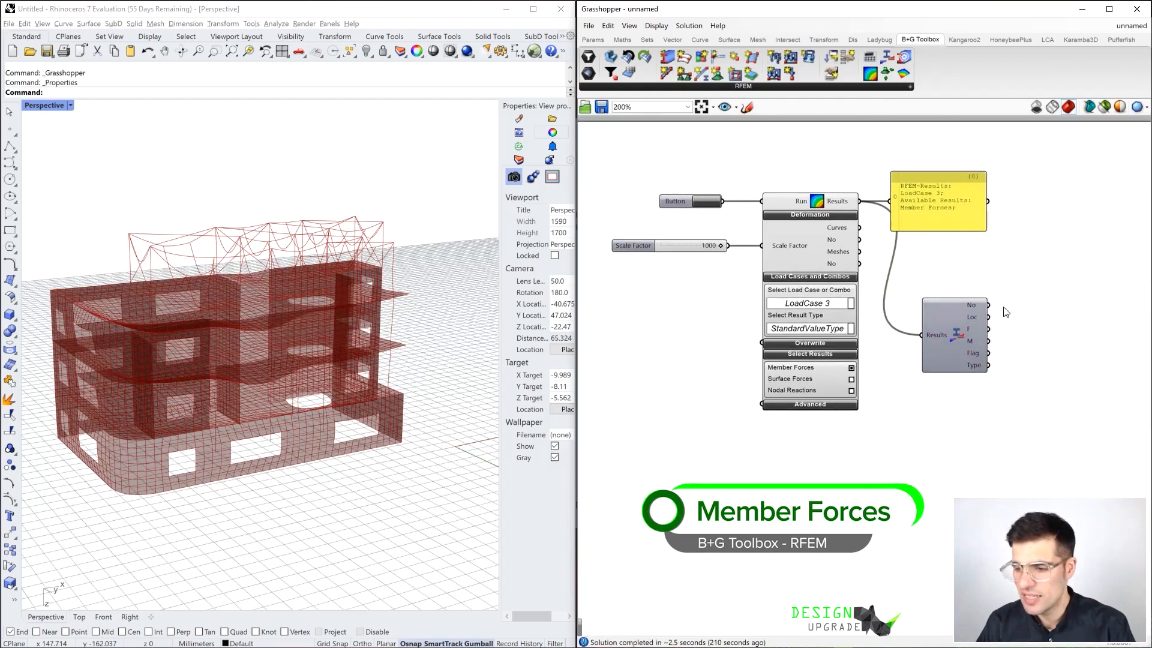
{"action": "left_click_drag", "start_coordinate": [966, 321], "coordinate": [988, 322]}
{"action": "left_click_drag", "start_coordinate": [948, 201], "coordinate": [984, 201]}
{"action": "right_click_drag", "start_coordinate": [1022, 259], "coordinate": [957, 232]}
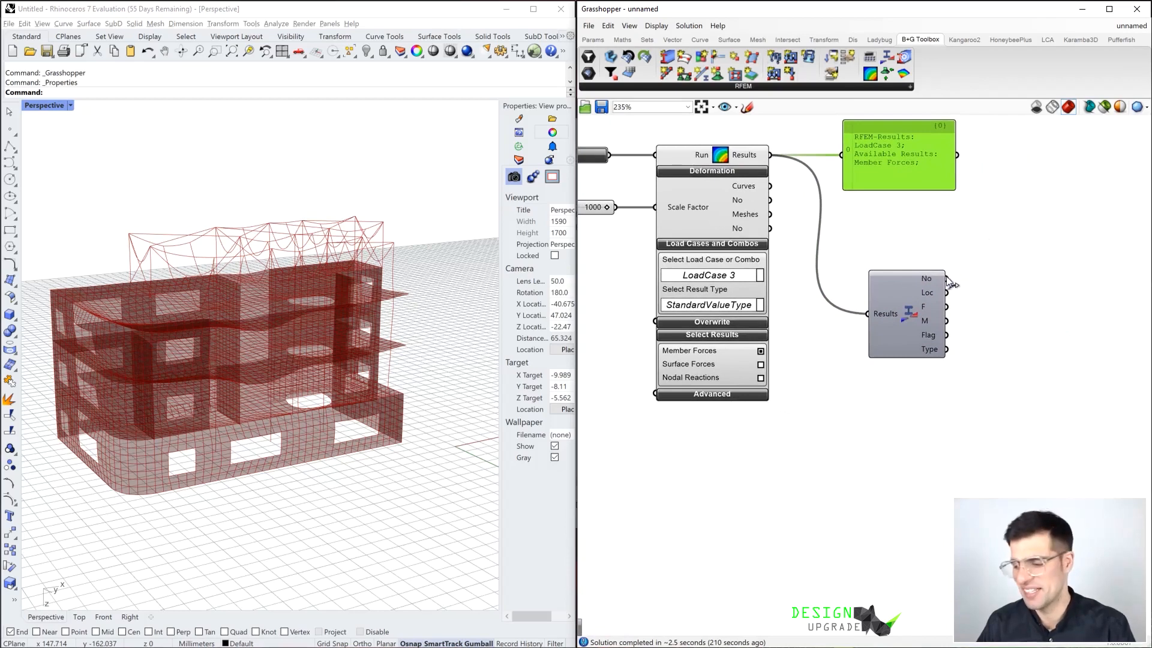
Add a Panel beside Member Forces, connect the No output to it, and enlarge the Panel
{"action": "scroll", "coordinate": [956, 279], "scroll_direction": "up", "scroll_amount": 1}
{"action": "right_click_drag", "start_coordinate": [998, 255], "coordinate": [971, 257]}
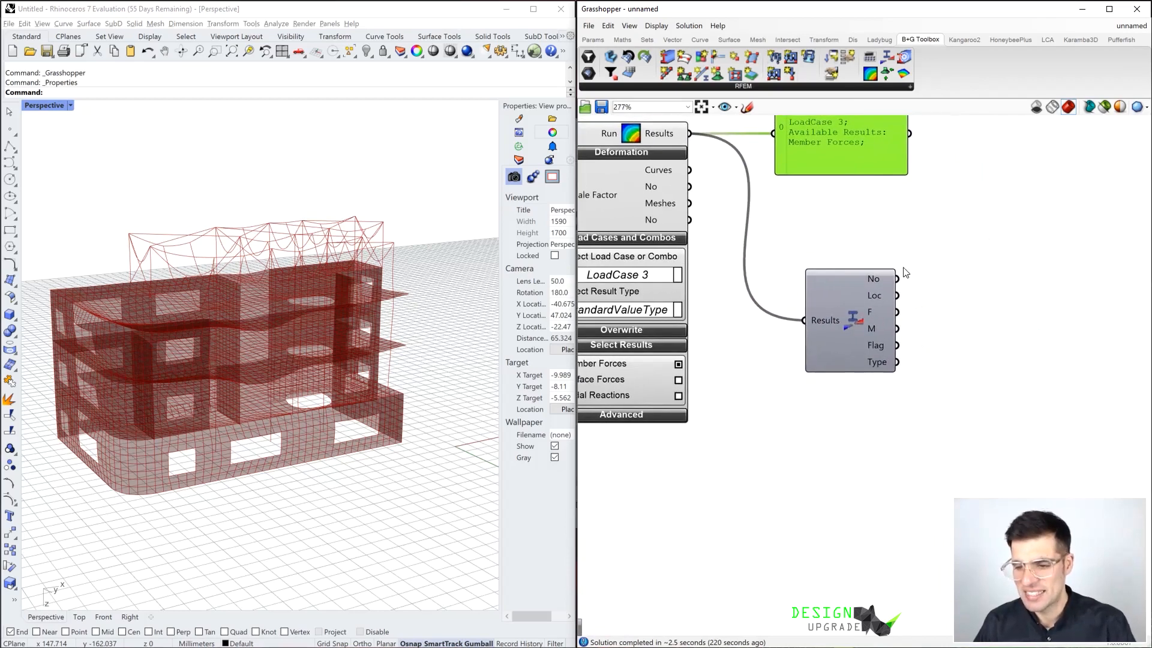
{"action": "double_click", "coordinate": [957, 256]}
{"action": "key", "text": "Return"}
{"action": "left_click_drag", "start_coordinate": [957, 251], "coordinate": [998, 236]}
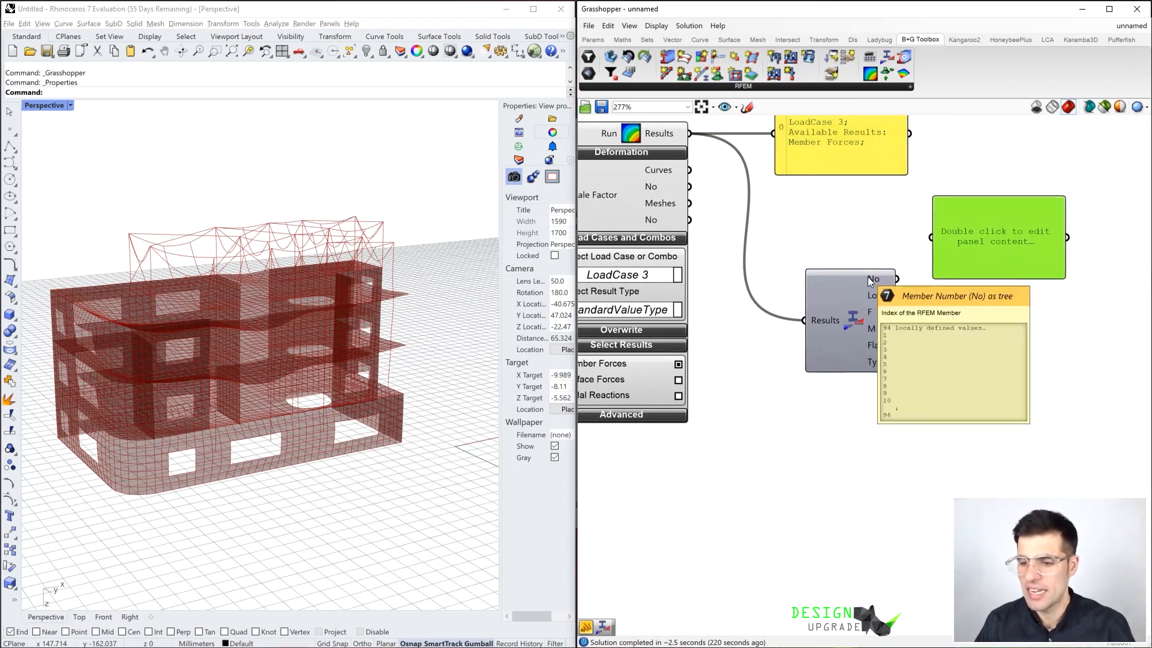
{"action": "left_click_drag", "start_coordinate": [896, 278], "coordinate": [931, 237]}
{"action": "right_click_drag", "start_coordinate": [980, 216], "coordinate": [948, 202]}
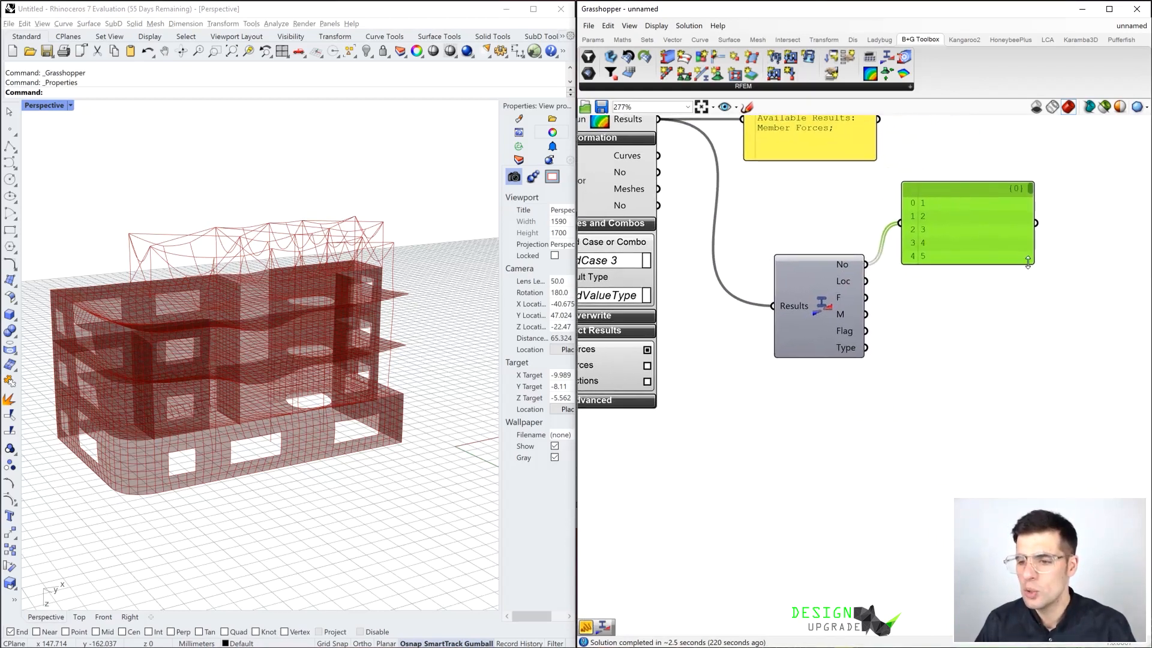
{"action": "left_click_drag", "start_coordinate": [1033, 263], "coordinate": [1072, 279]}
{"action": "left_click_drag", "start_coordinate": [1049, 273], "coordinate": [1080, 272]}
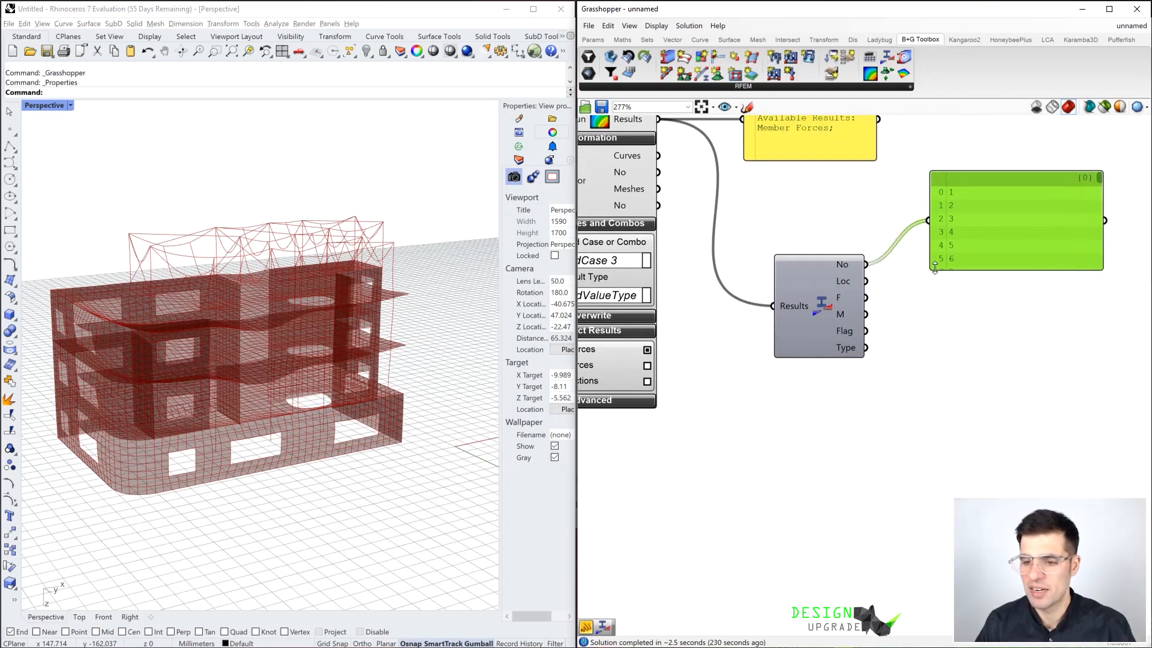
Duplicate the member number Panel below the original and connect the F output of Member Forces to the copy
{"action": "scroll", "coordinate": [885, 237], "scroll_direction": "down", "scroll_amount": 1}
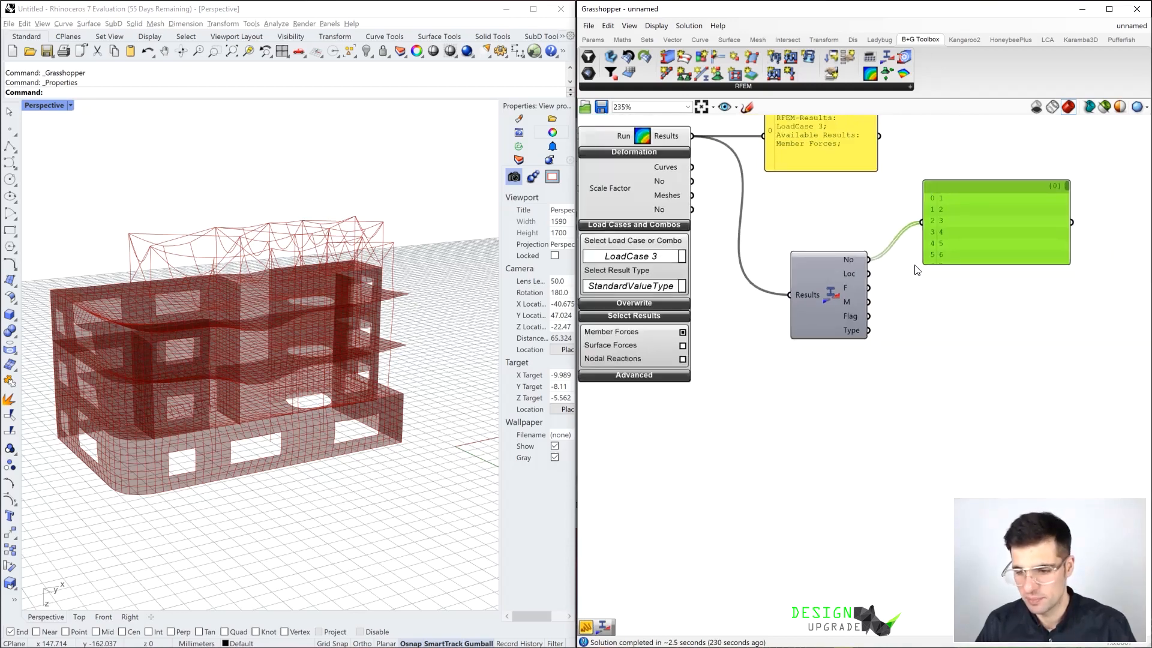
{"action": "key", "text": "ctrl+c"}
{"action": "key", "text": "ctrl+v"}
{"action": "left_click_drag", "start_coordinate": [975, 240], "coordinate": [989, 311]}
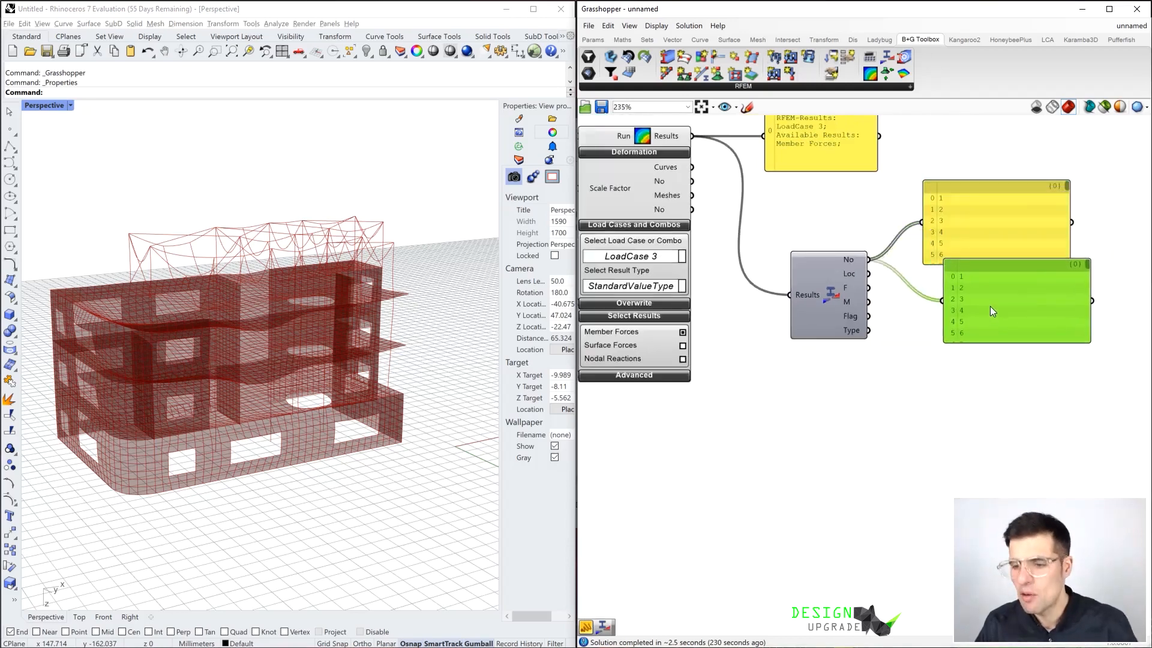
{"action": "left_click_drag", "start_coordinate": [869, 289], "coordinate": [953, 300]}
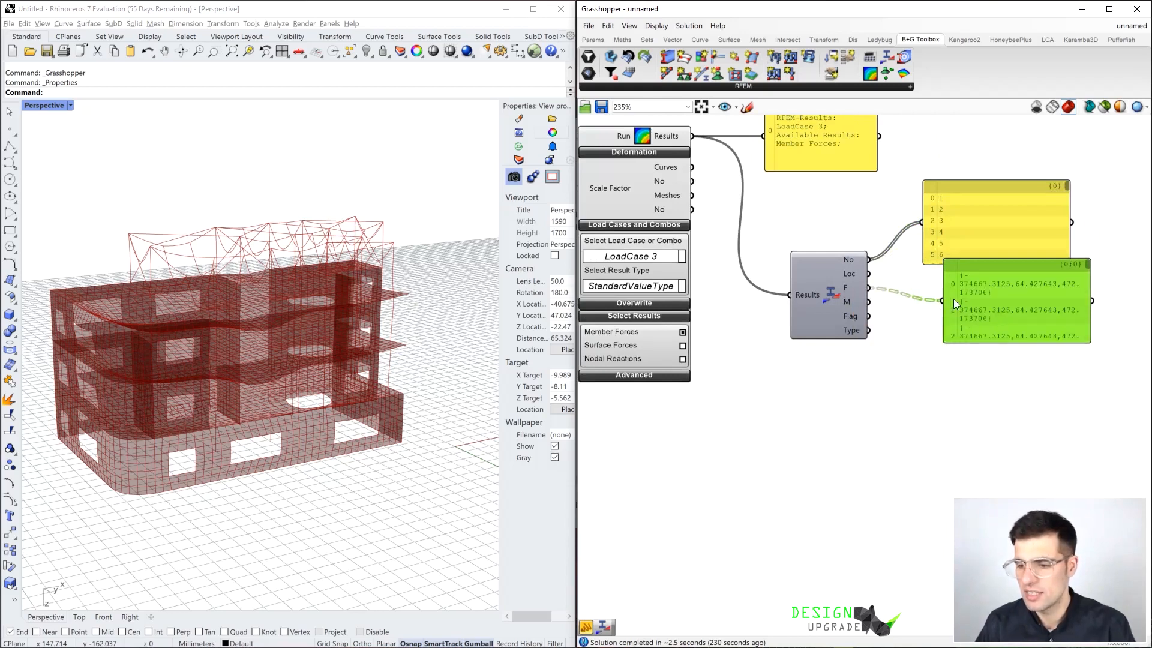
{"action": "left_click", "coordinate": [1102, 319]}
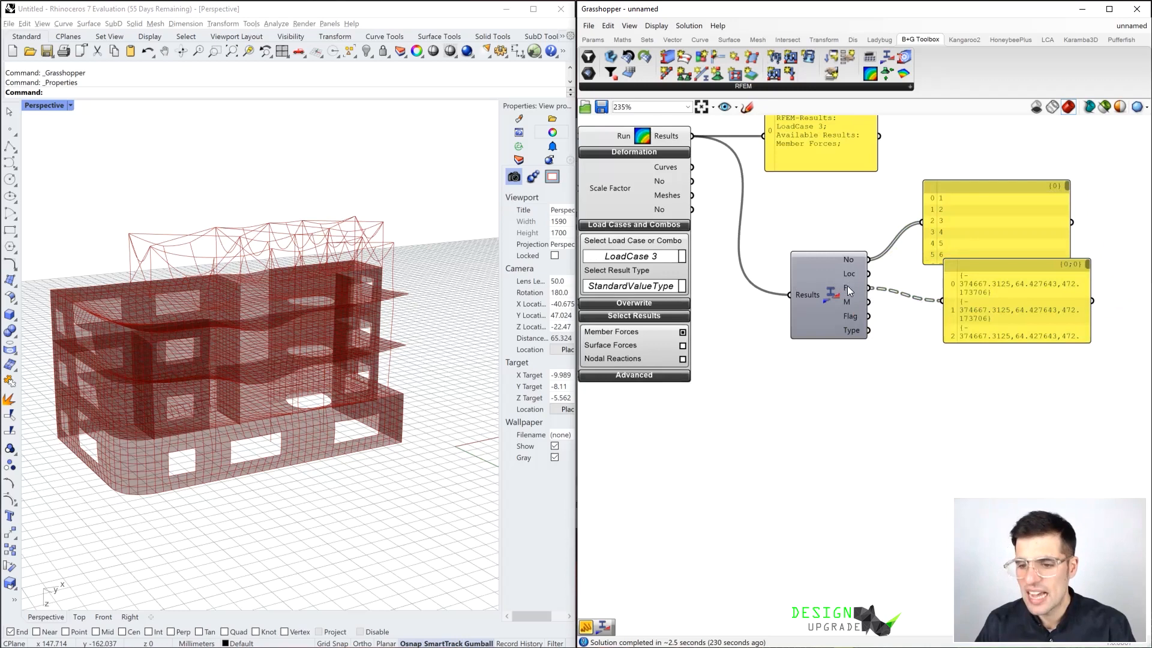
Widen the forces Panel so each vector fits on one line and move it clear of the member number Panel
{"action": "mouse_move", "coordinate": [847, 287]}
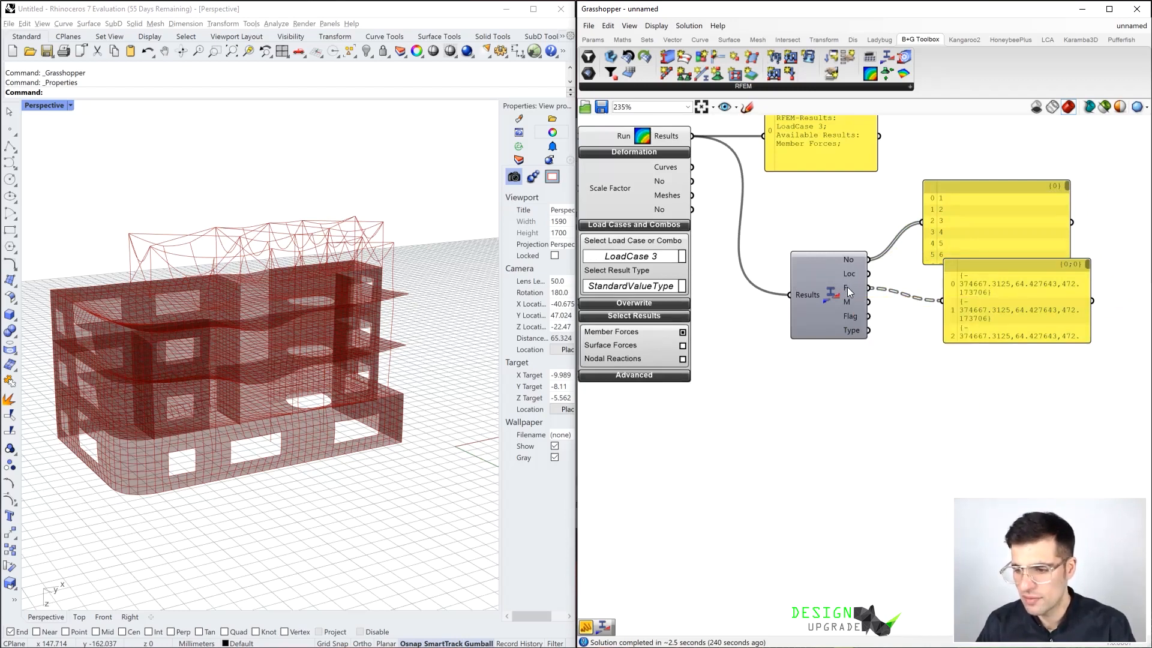
{"action": "right_click_drag", "start_coordinate": [1099, 277], "coordinate": [963, 267]}
{"action": "left_click_drag", "start_coordinate": [954, 271], "coordinate": [1046, 272]}
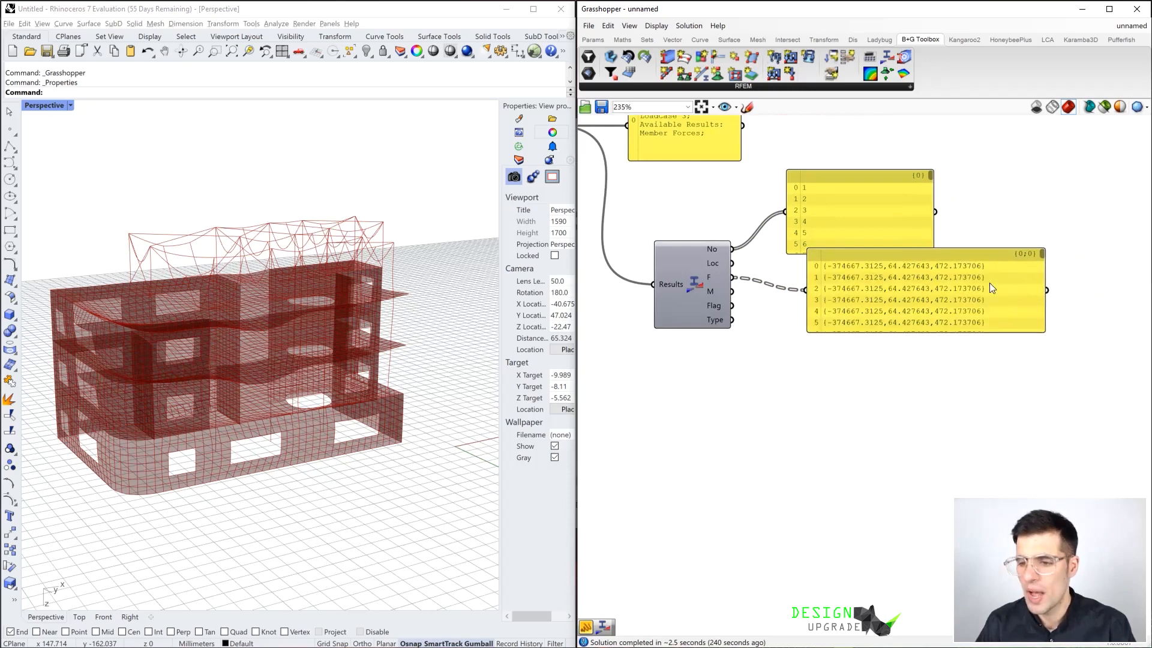
{"action": "left_click_drag", "start_coordinate": [879, 284], "coordinate": [881, 301]}
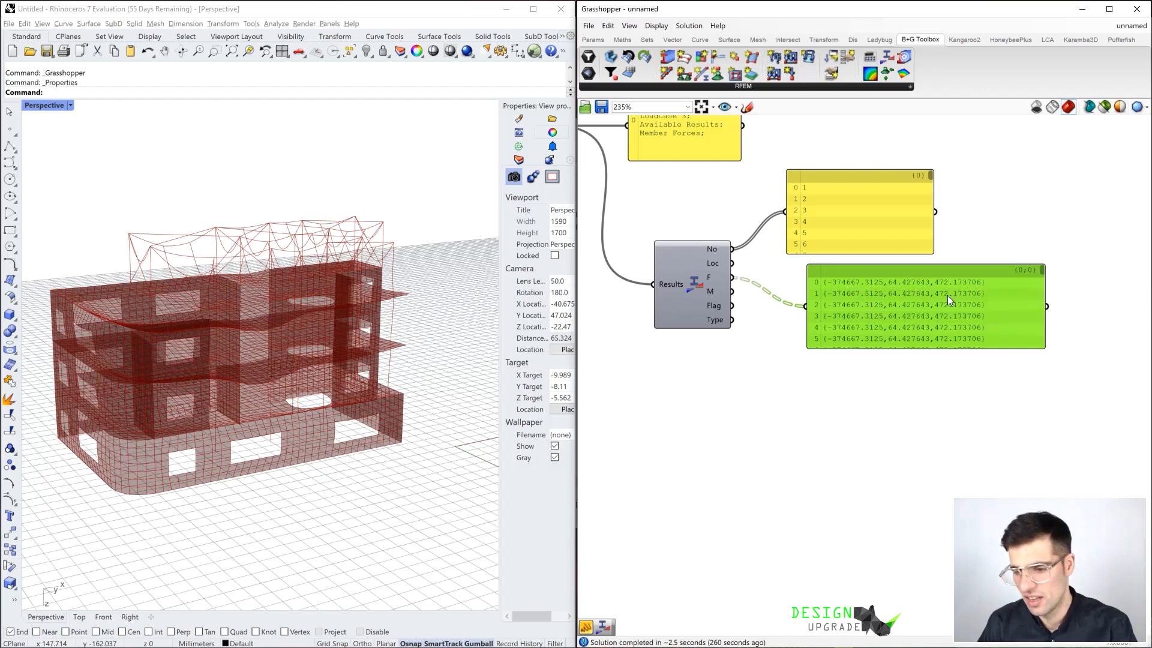
Compare the branches of the F output with the last entries of the member number Panel
{"action": "mouse_move", "coordinate": [710, 279]}
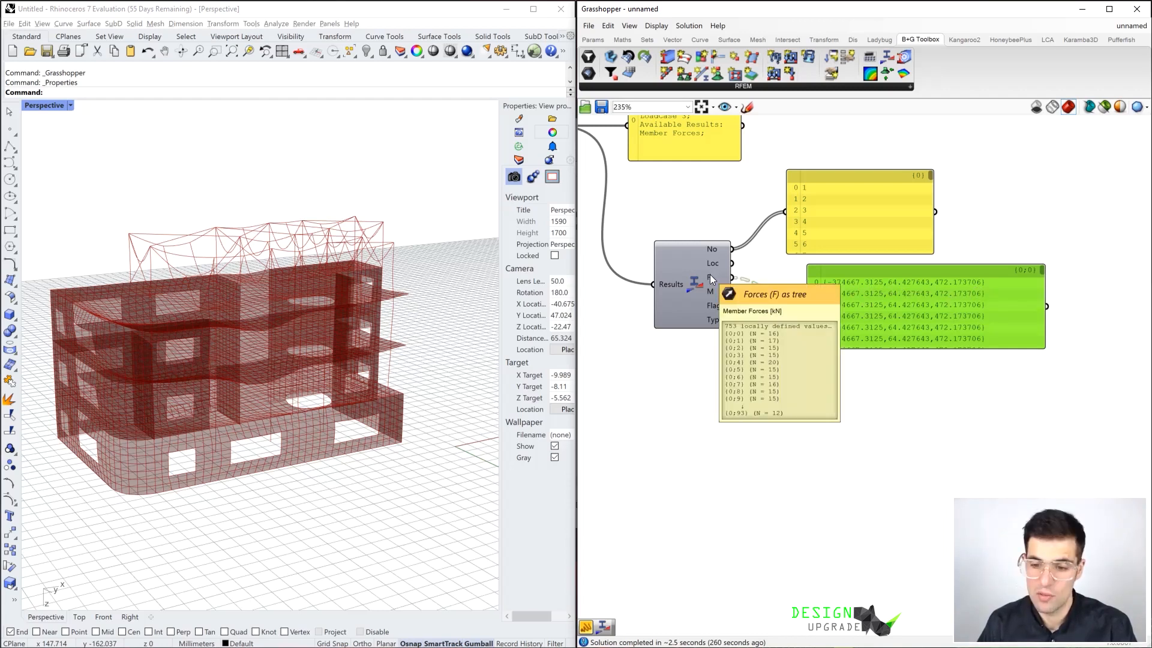
{"action": "left_click_drag", "start_coordinate": [931, 176], "coordinate": [932, 249]}
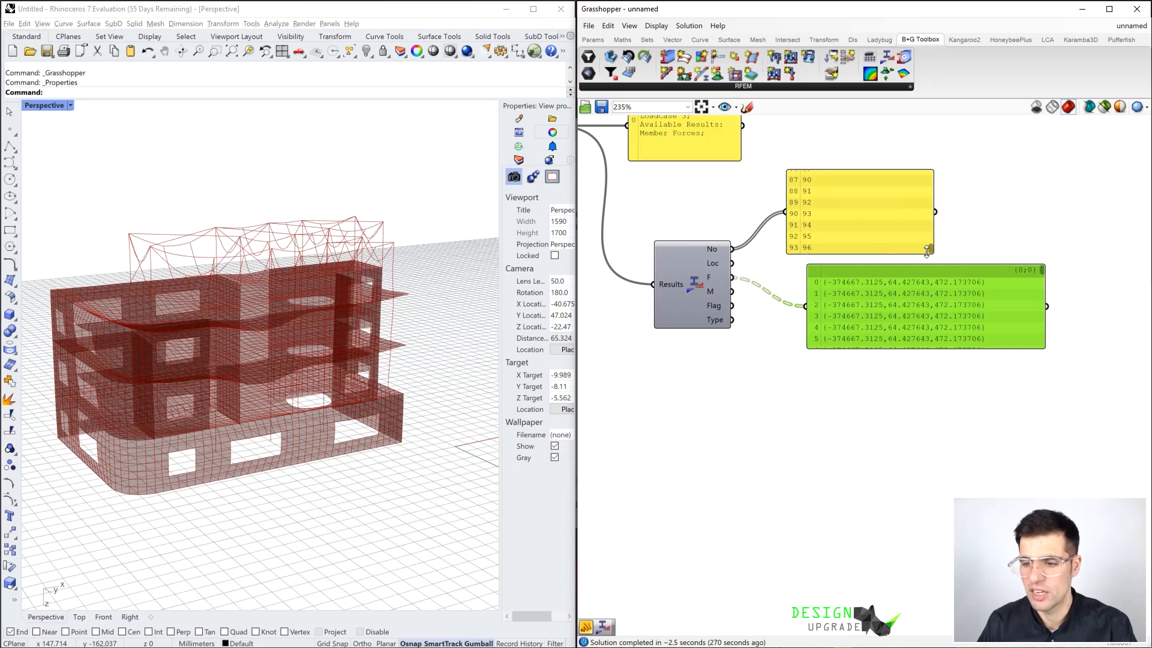
{"action": "mouse_move", "coordinate": [930, 251]}
{"action": "left_mouse_down"}
{"action": "mouse_move", "coordinate": [933, 206]}
{"action": "mouse_move", "coordinate": [894, 167]}
{"action": "mouse_move", "coordinate": [931, 197]}
{"action": "mouse_move", "coordinate": [931, 247]}
{"action": "left_mouse_up"}
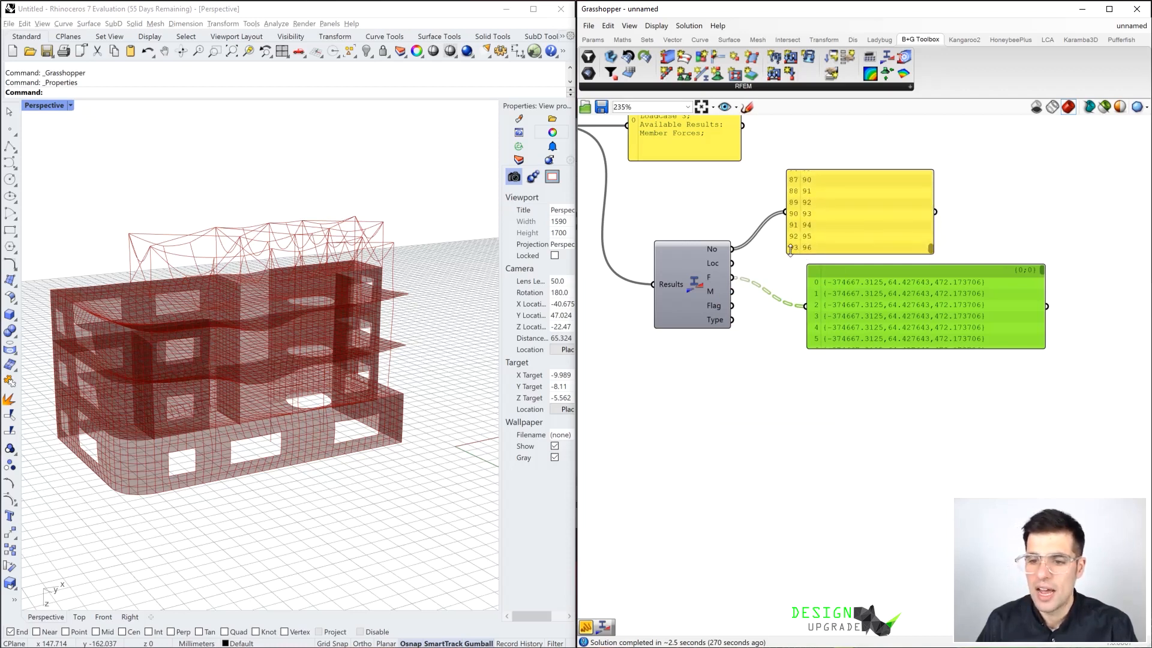
{"action": "mouse_move", "coordinate": [713, 282]}
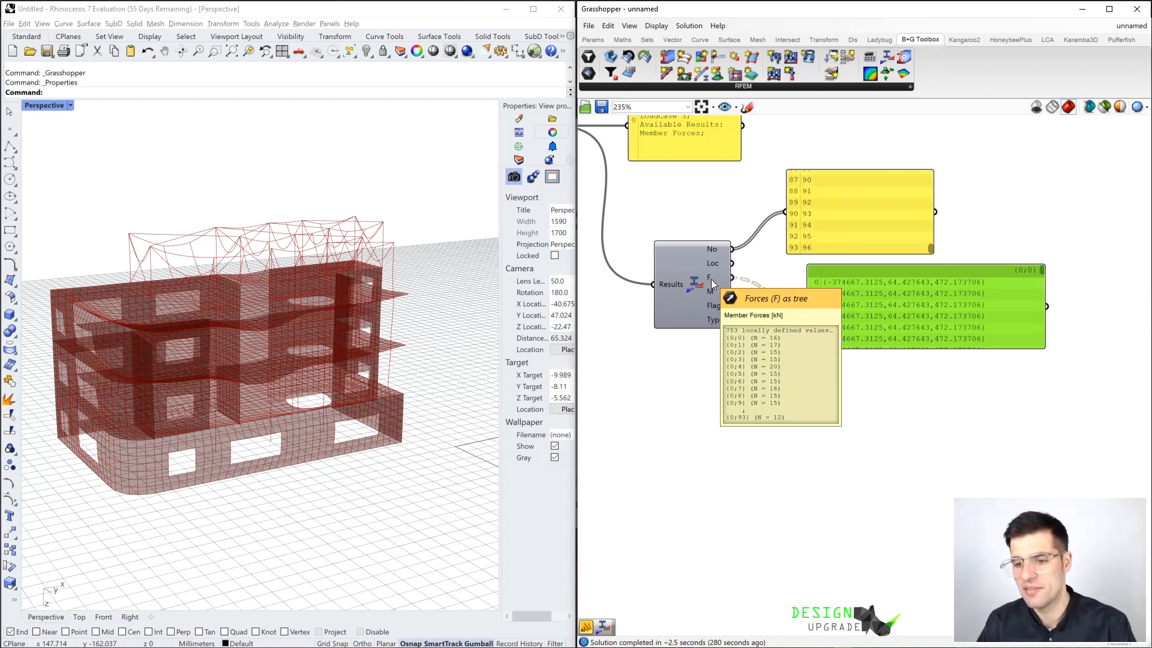
Move the forces Panel down and add a Panel connected to the Loc output of Member Forces
{"action": "left_click_drag", "start_coordinate": [870, 294], "coordinate": [860, 358]}
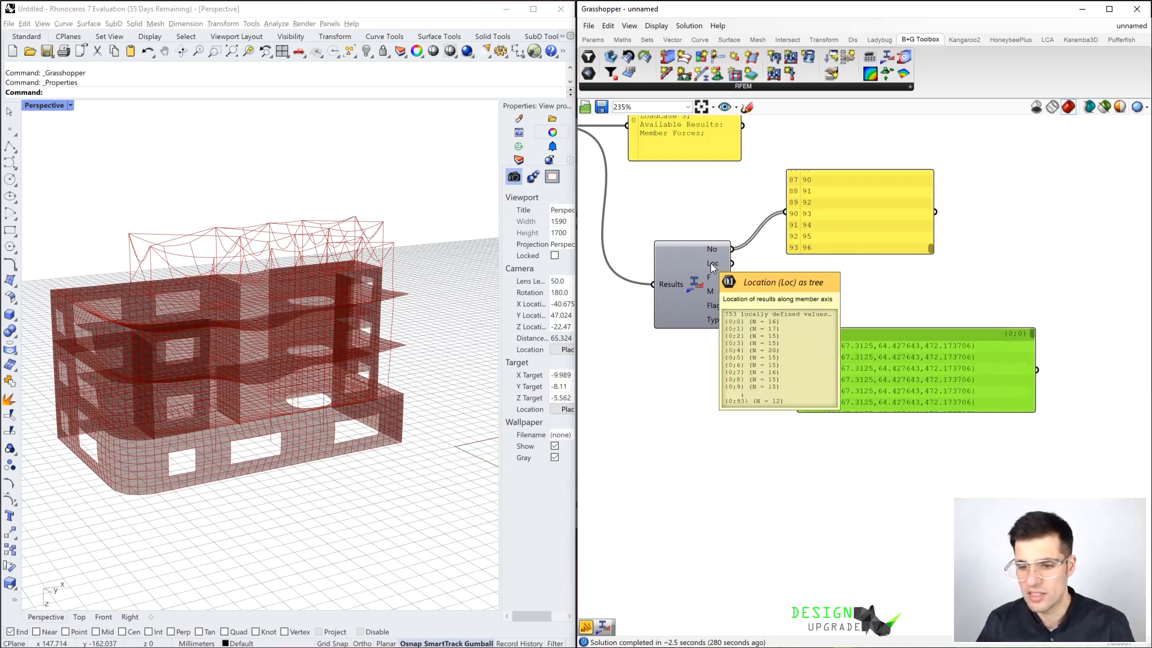
{"action": "left_click", "coordinate": [787, 285]}
{"action": "key", "text": "2"}
{"action": "double_click", "coordinate": [792, 285]}
{"action": "type", "text": "\""}
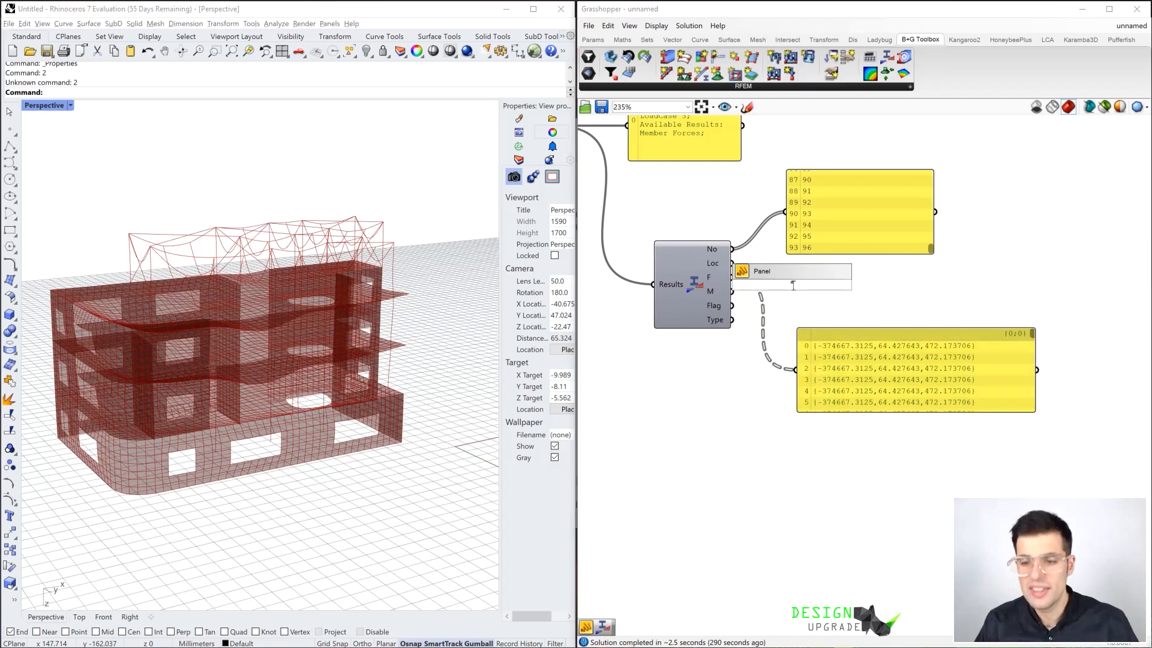
{"action": "key", "text": "Return"}
{"action": "left_click_drag", "start_coordinate": [793, 285], "coordinate": [840, 286]}
{"action": "left_click_drag", "start_coordinate": [733, 263], "coordinate": [780, 289]}
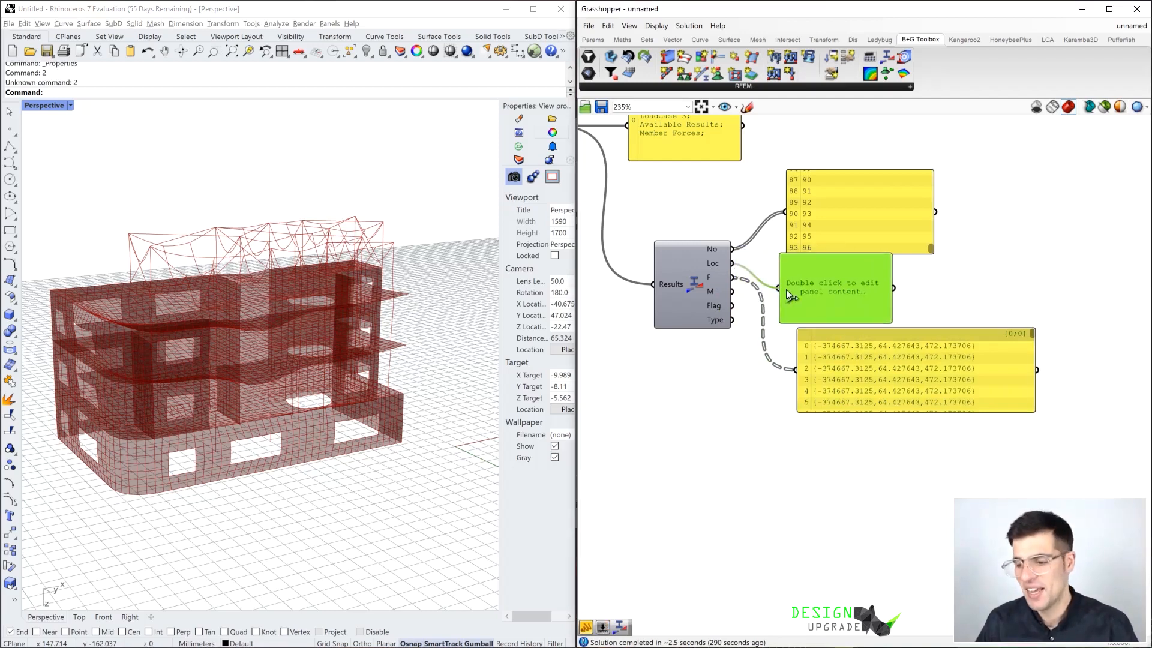
Make room for the location Panel and lengthen it to examine all result locations of the first member
{"action": "left_click_drag", "start_coordinate": [883, 345], "coordinate": [880, 437]}
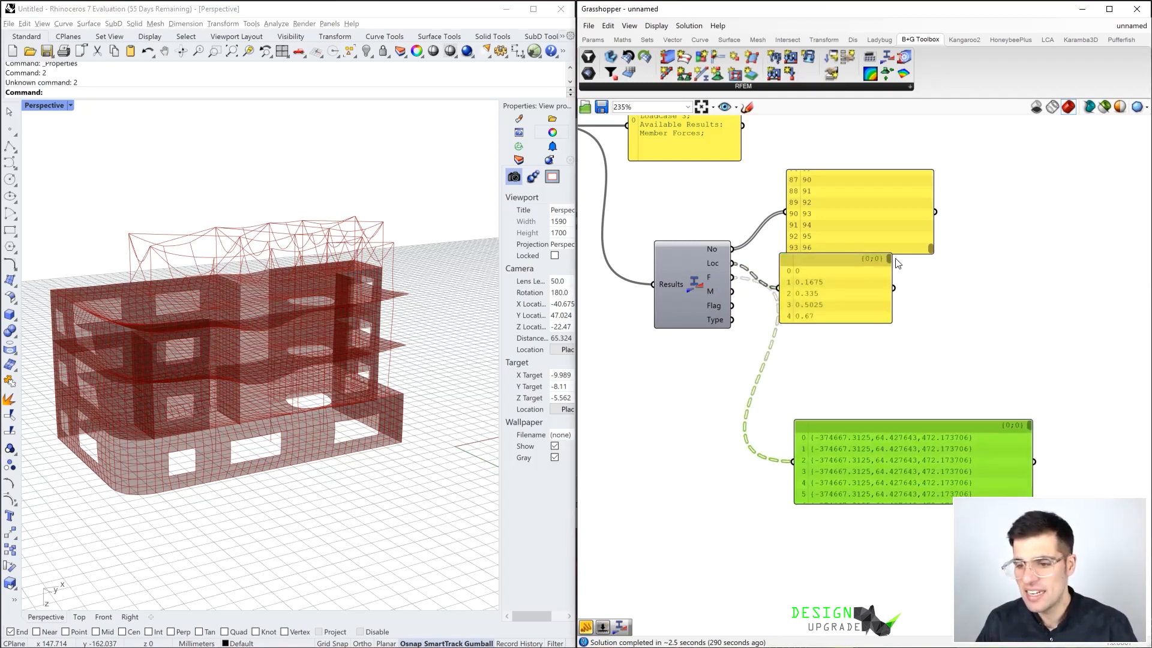
{"action": "left_click_drag", "start_coordinate": [881, 324], "coordinate": [939, 343]}
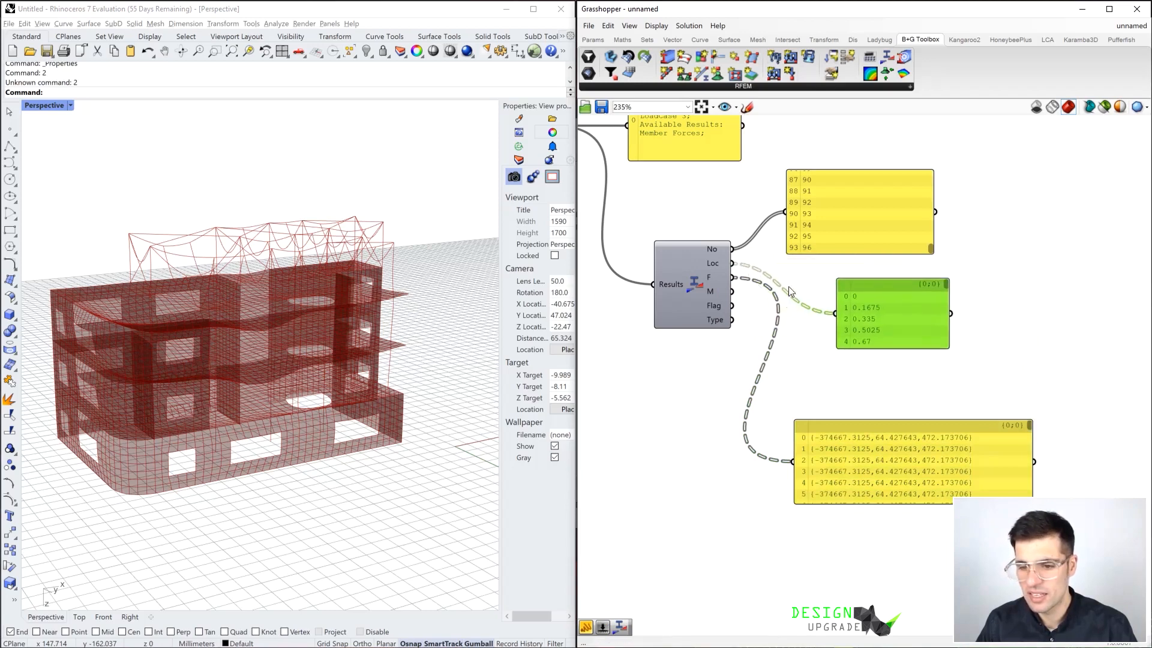
{"action": "mouse_move", "coordinate": [711, 264]}
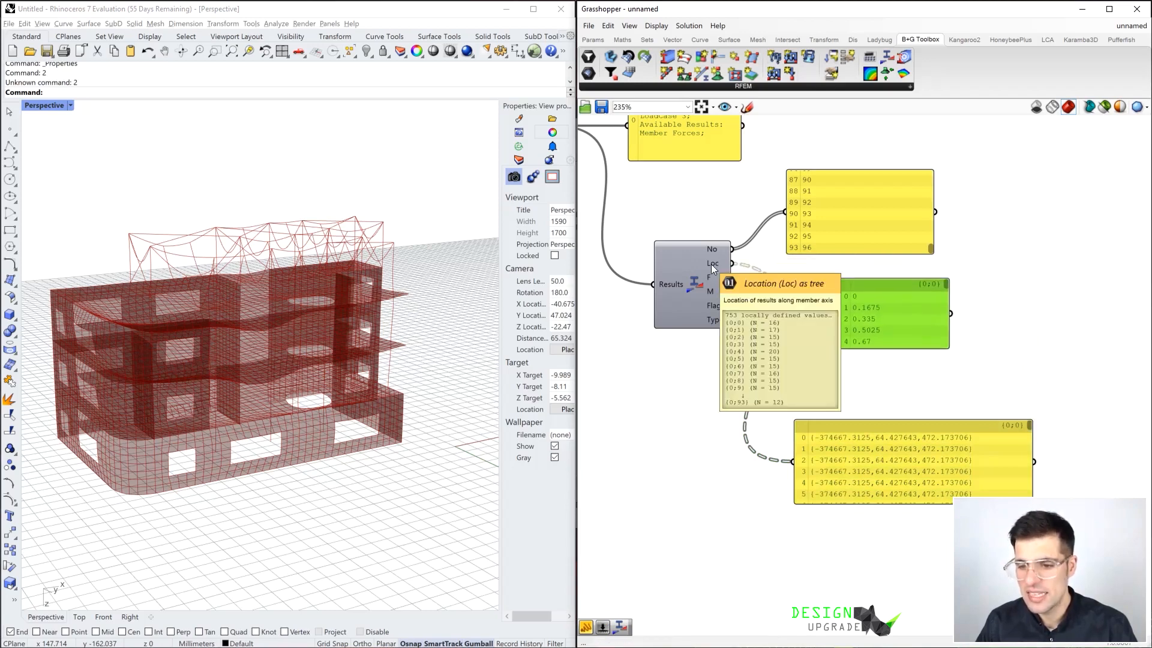
{"action": "left_click_drag", "start_coordinate": [913, 348], "coordinate": [908, 458]}
{"action": "left_click_drag", "start_coordinate": [923, 405], "coordinate": [919, 264]}
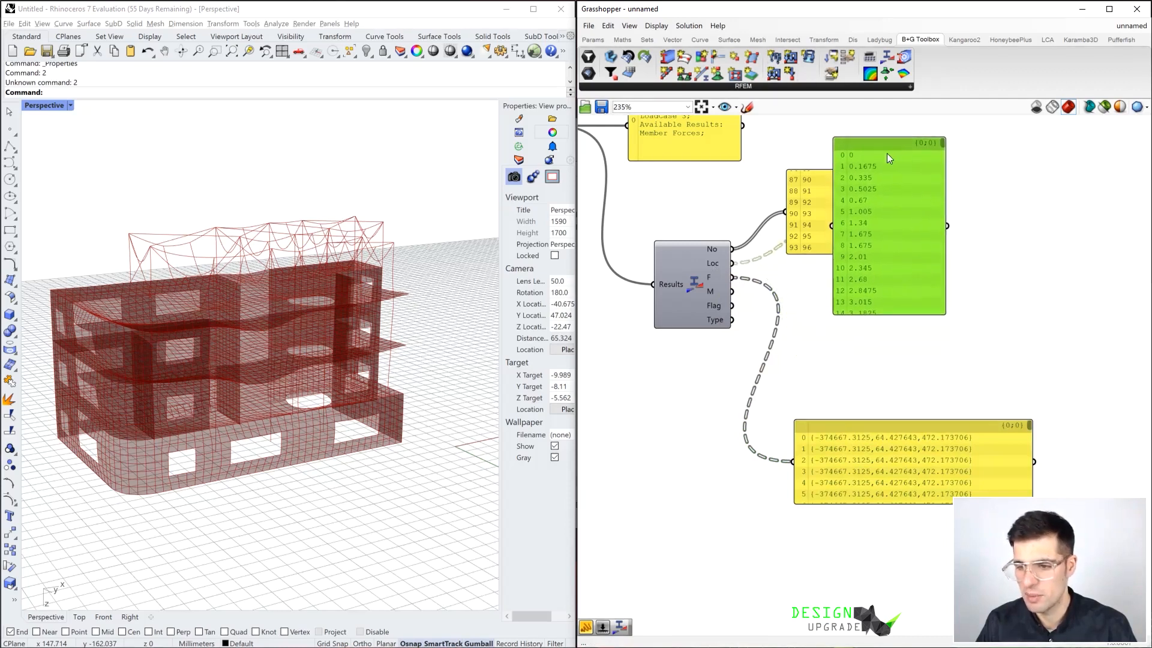
{"action": "left_click_drag", "start_coordinate": [890, 158], "coordinate": [898, 210]}
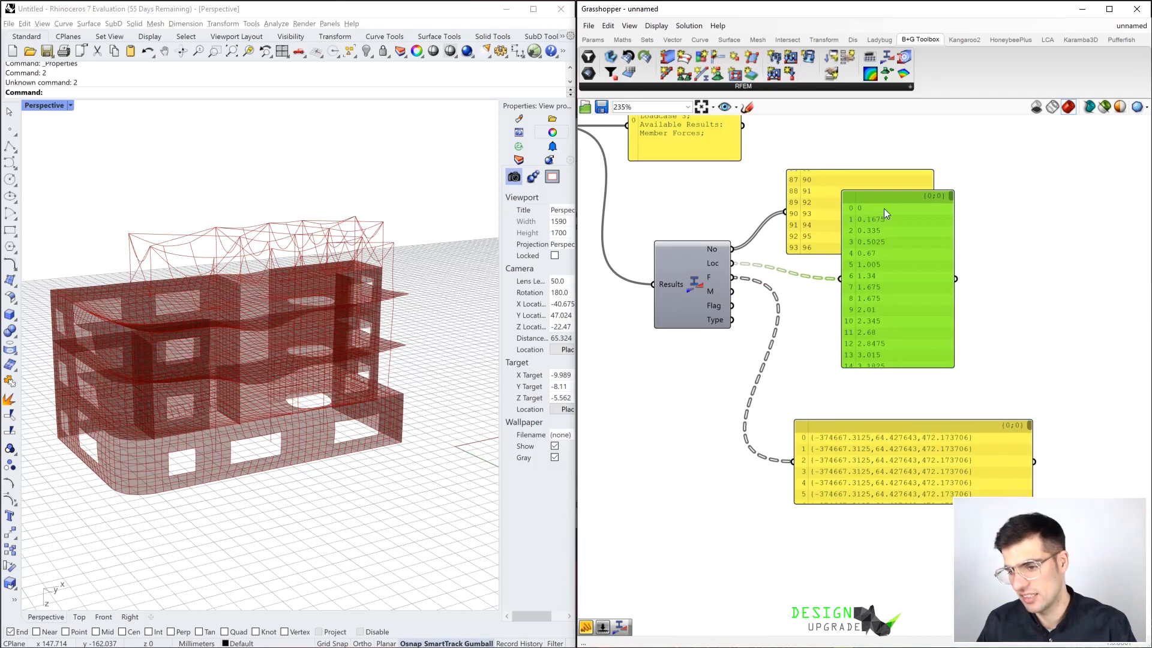
{"action": "left_click_drag", "start_coordinate": [951, 197], "coordinate": [953, 195]}
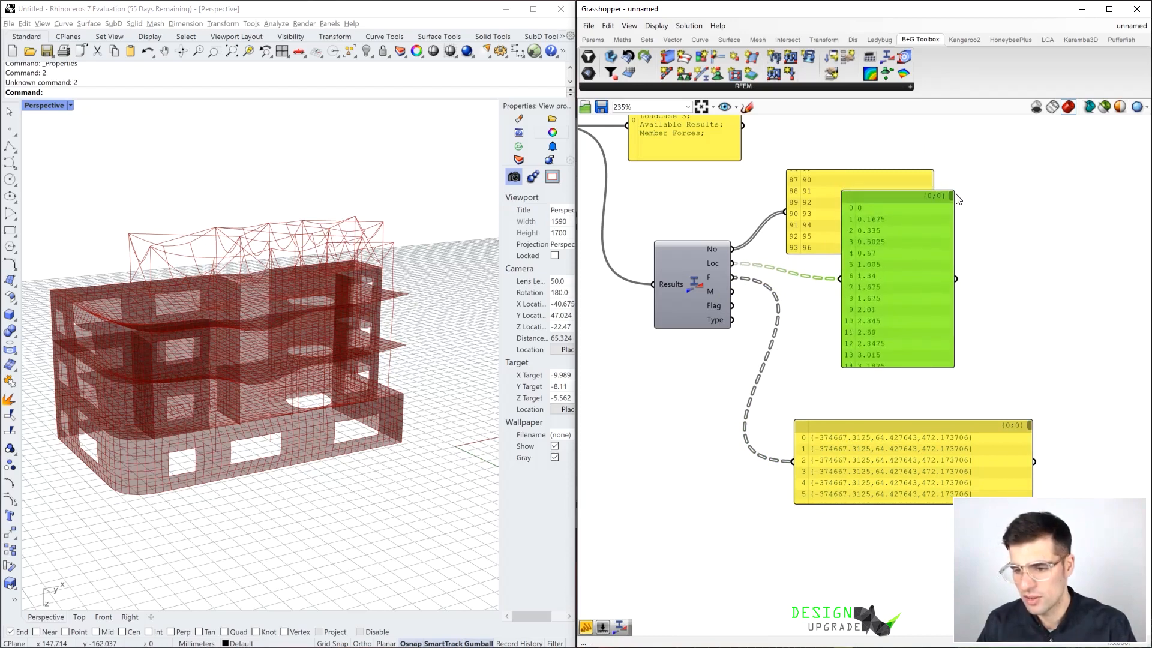
{"action": "left_click", "coordinate": [899, 369]}
{"action": "left_click_drag", "start_coordinate": [900, 366], "coordinate": [913, 457]}
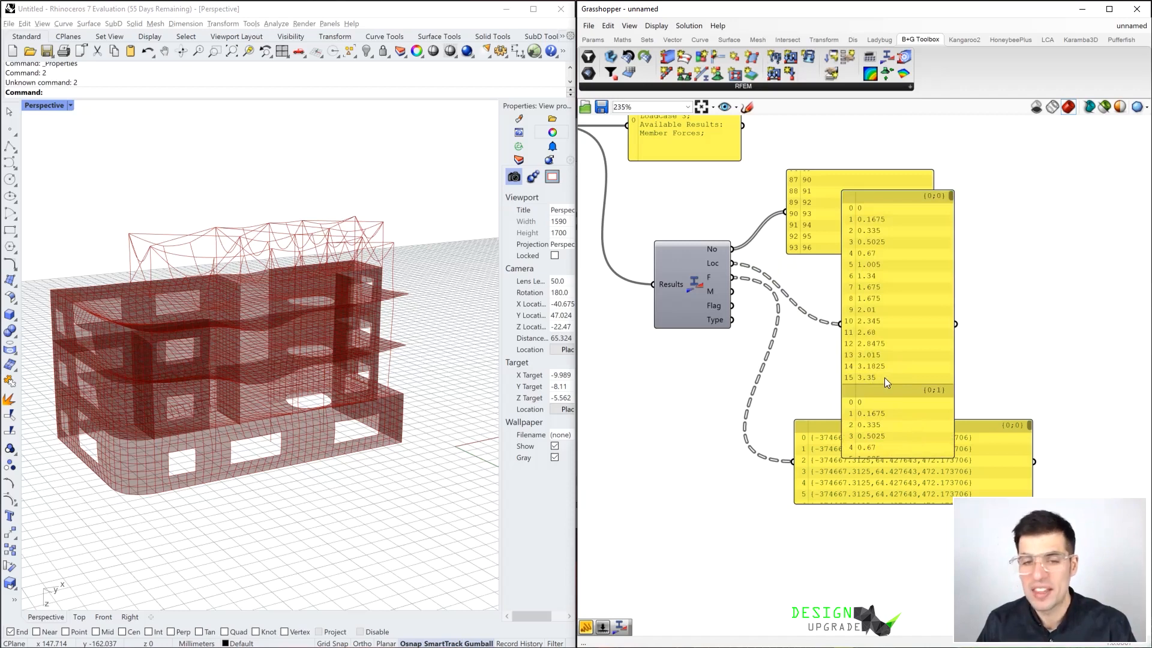
Delete the location Panel and move the forces Panel slightly up and away from Member Forces
{"action": "left_click", "coordinate": [888, 362]}
{"action": "left_click_drag", "start_coordinate": [887, 358], "coordinate": [911, 267]}
{"action": "key", "text": "Delete"}
{"action": "left_click_drag", "start_coordinate": [912, 454], "coordinate": [938, 439]}
Add a Deconstruct Vector component fed by the F output and place it close to Member Forces
{"action": "double_click", "coordinate": [881, 351]}
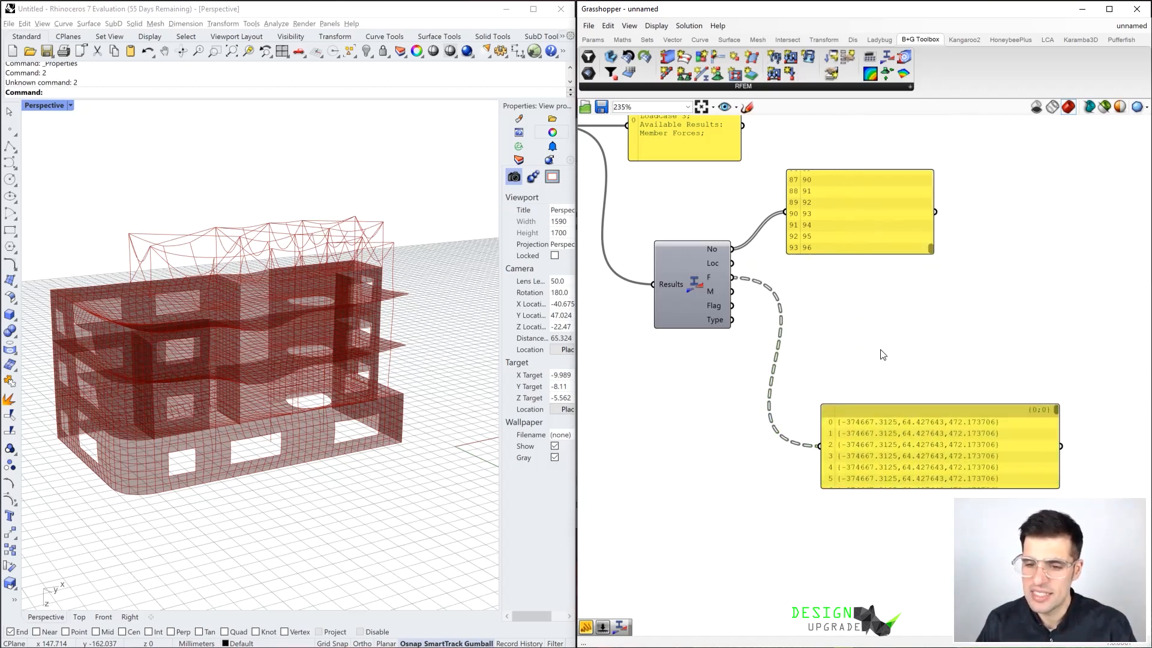
{"action": "type", "text": "dec"}
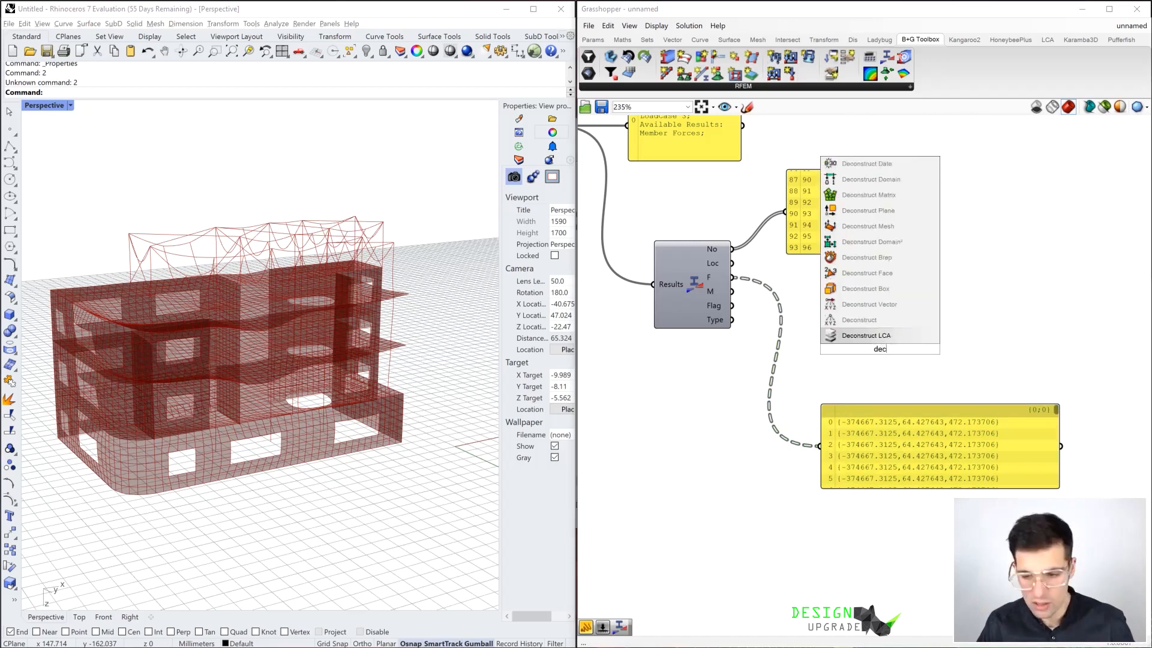
{"action": "left_click", "coordinate": [880, 304]}
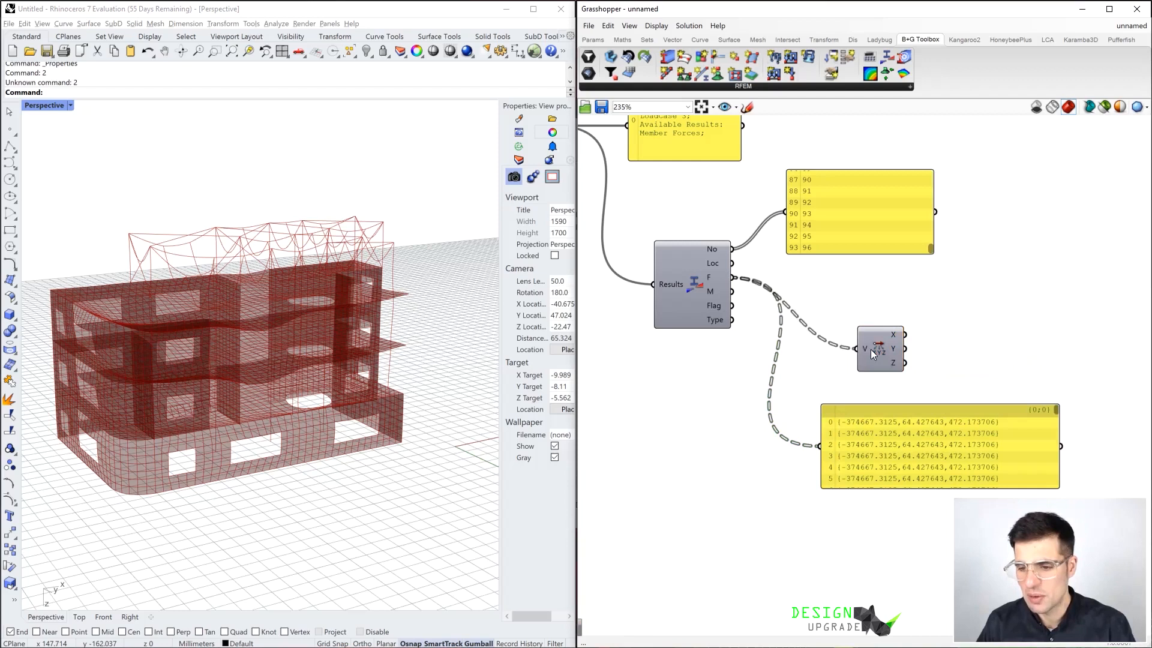
{"action": "left_click_drag", "start_coordinate": [870, 350], "coordinate": [806, 310]}
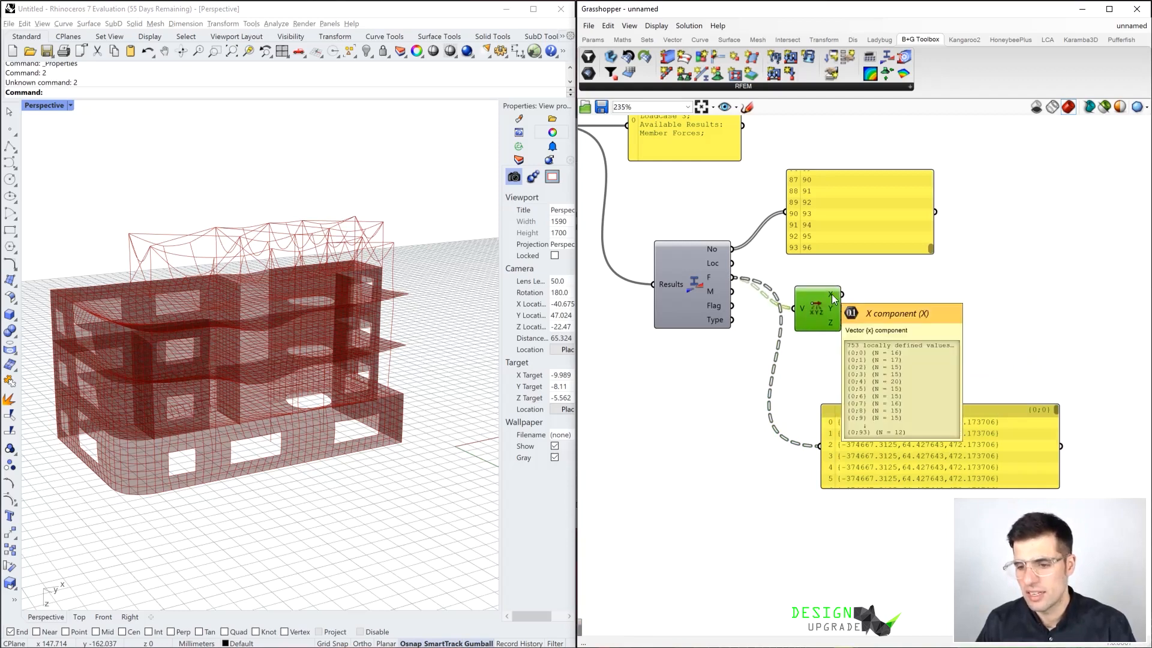
Add a Panel connected to the X output of Deconstruct Vector and align the component with it
{"action": "double_click", "coordinate": [869, 291]}
{"action": "type", "text": "Panel"}
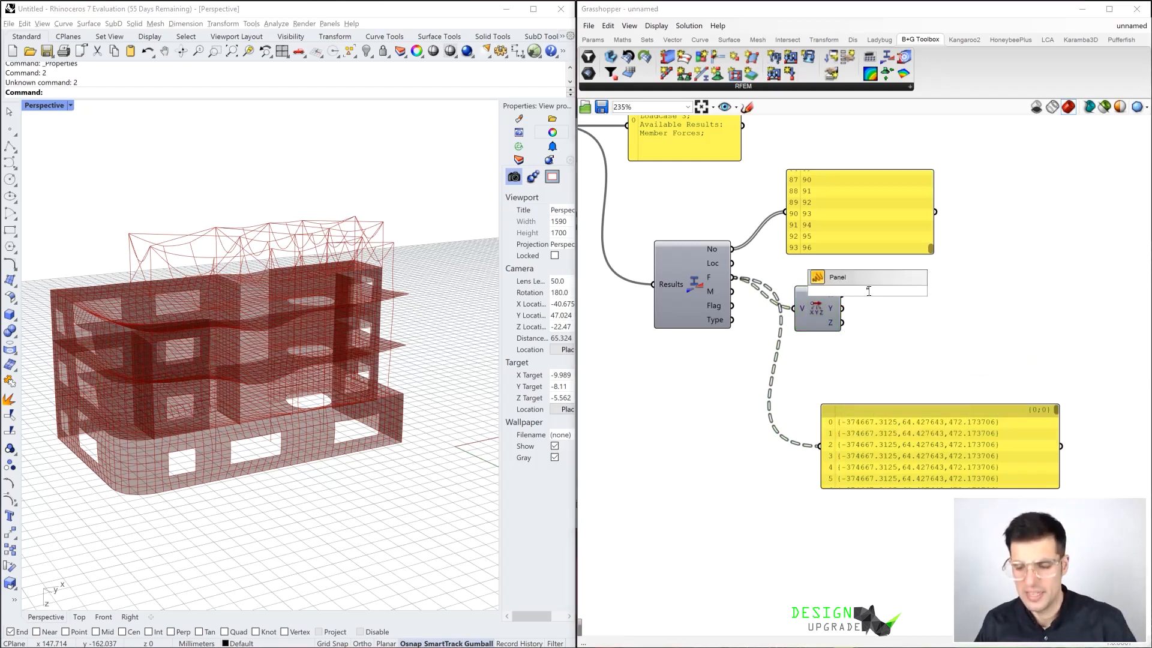
{"action": "key", "text": "Return"}
{"action": "left_click_drag", "start_coordinate": [855, 289], "coordinate": [951, 298]}
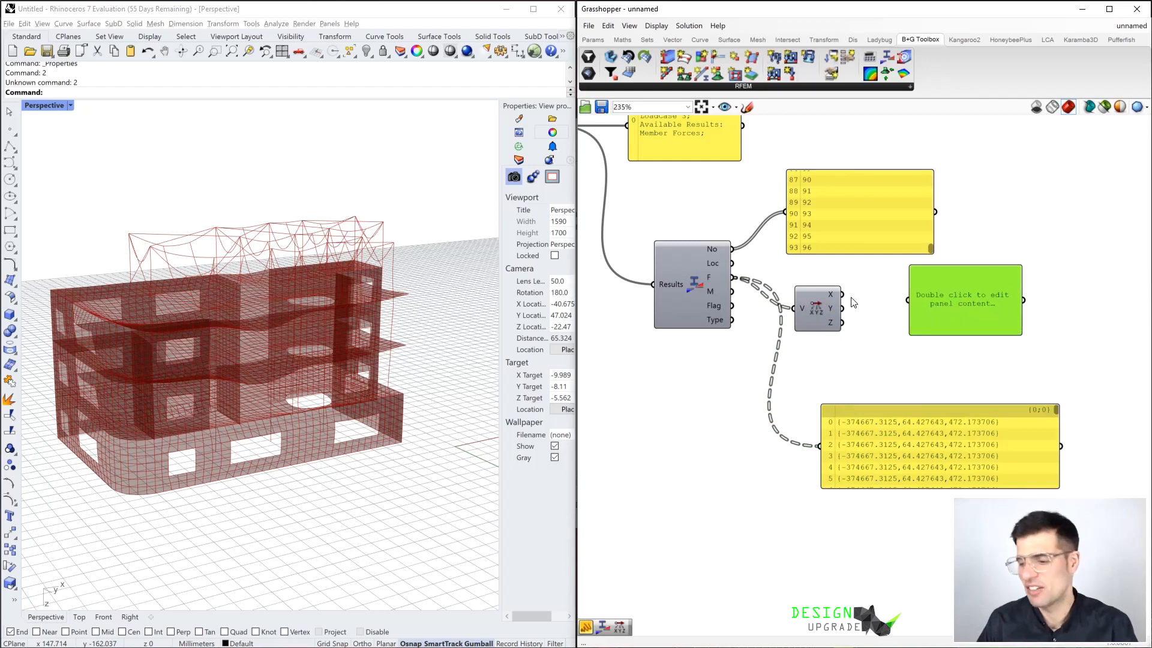
{"action": "left_click_drag", "start_coordinate": [842, 294], "coordinate": [907, 300]}
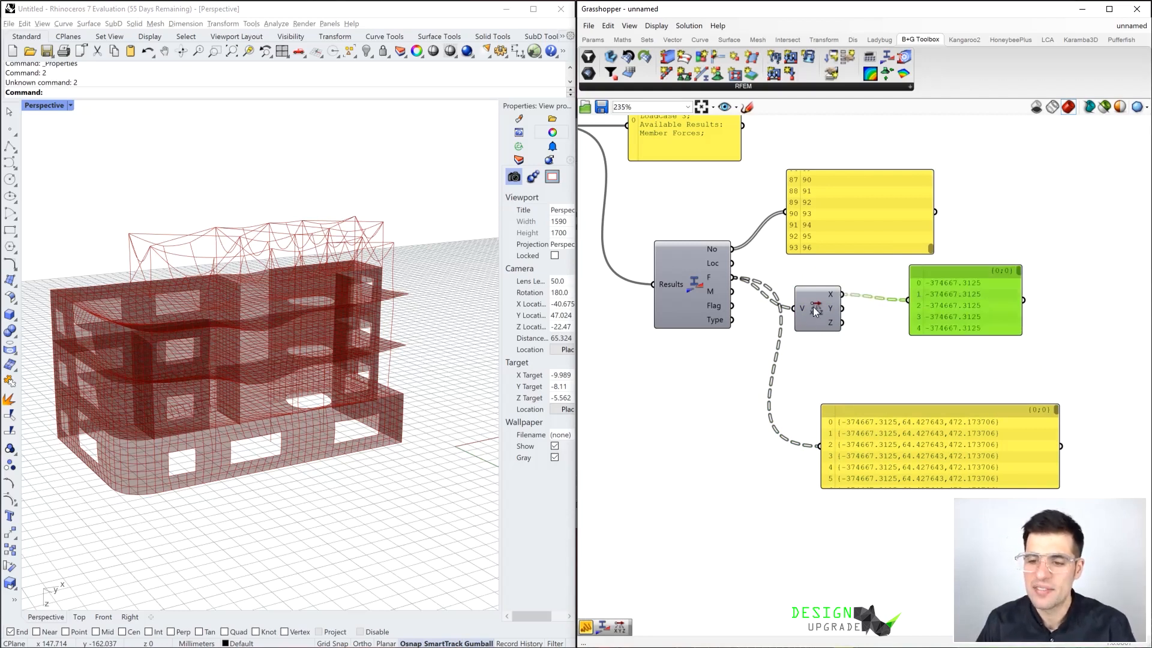
{"action": "left_click_drag", "start_coordinate": [813, 309], "coordinate": [824, 315]}
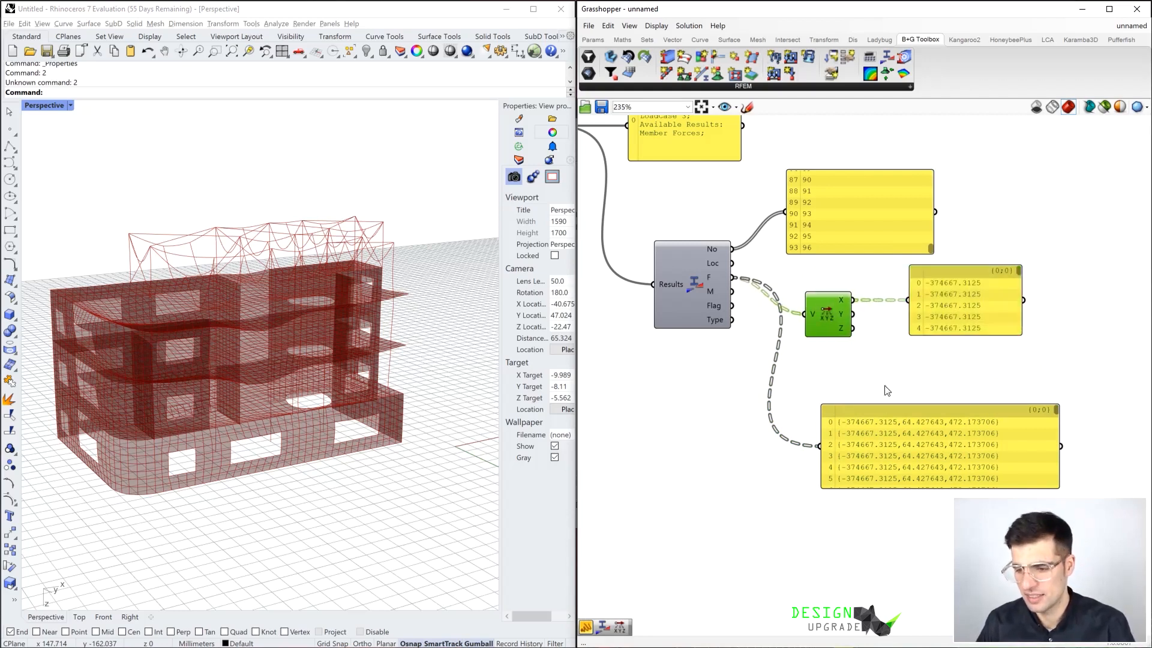
{"action": "left_click", "coordinate": [913, 340]}
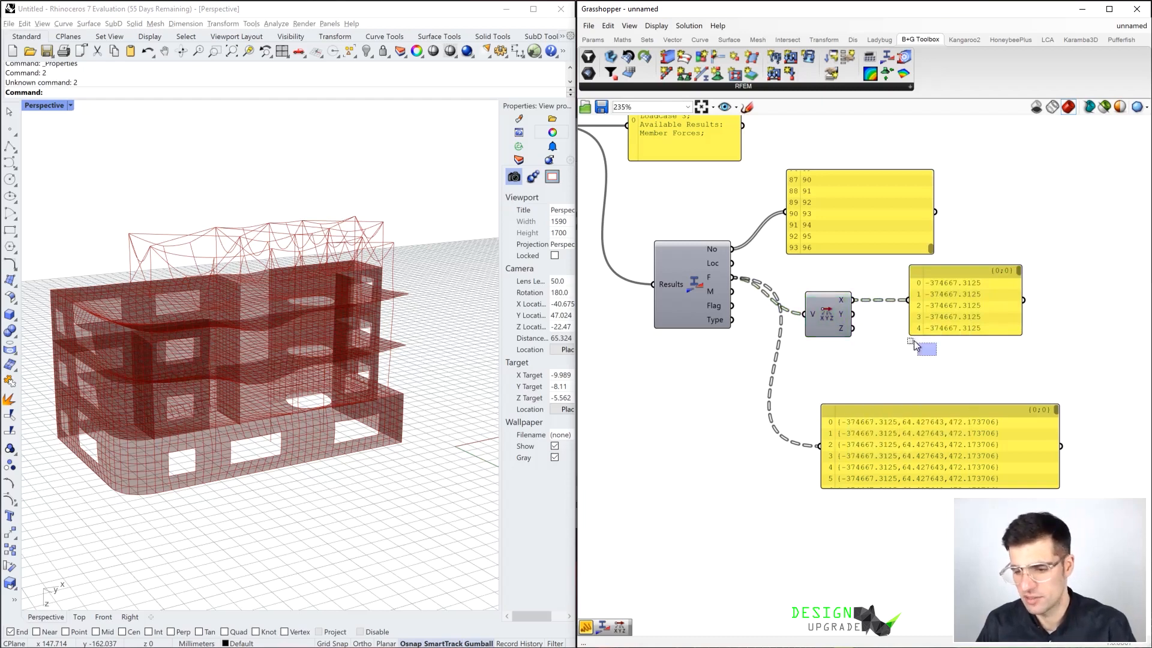
Rewire Deconstruct Vector and the lower Panel to the M output of Member Forces
{"action": "left_click_drag", "start_coordinate": [732, 291], "coordinate": [804, 314]}
{"action": "left_click_drag", "start_coordinate": [732, 291], "coordinate": [819, 446]}
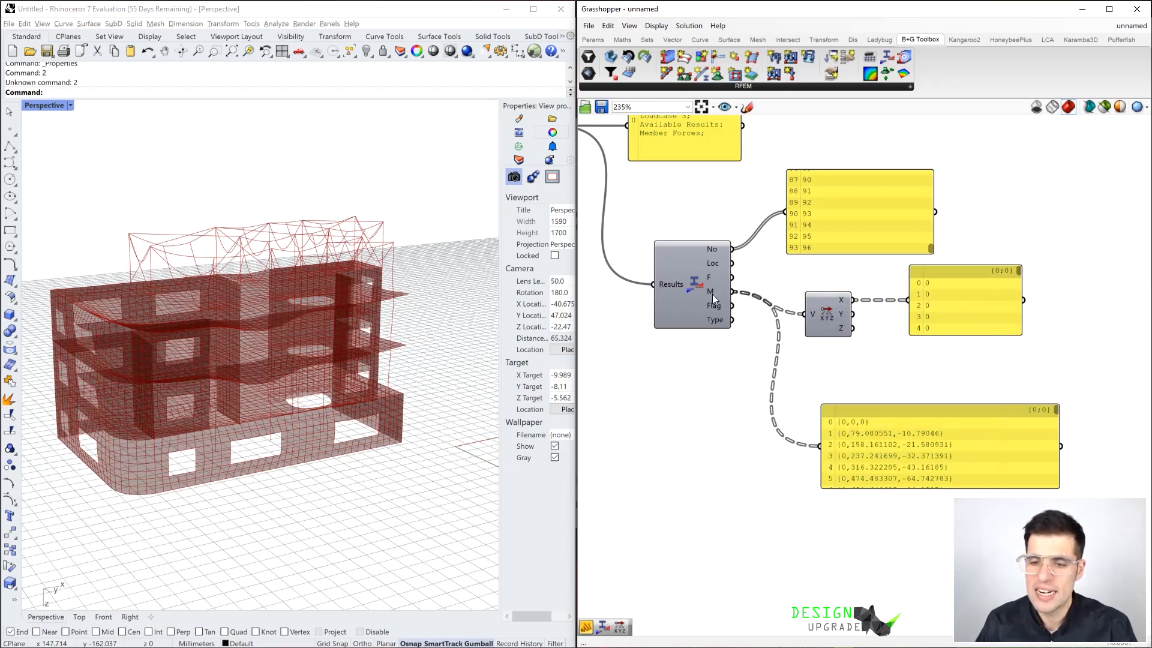
{"action": "mouse_move", "coordinate": [711, 294]}
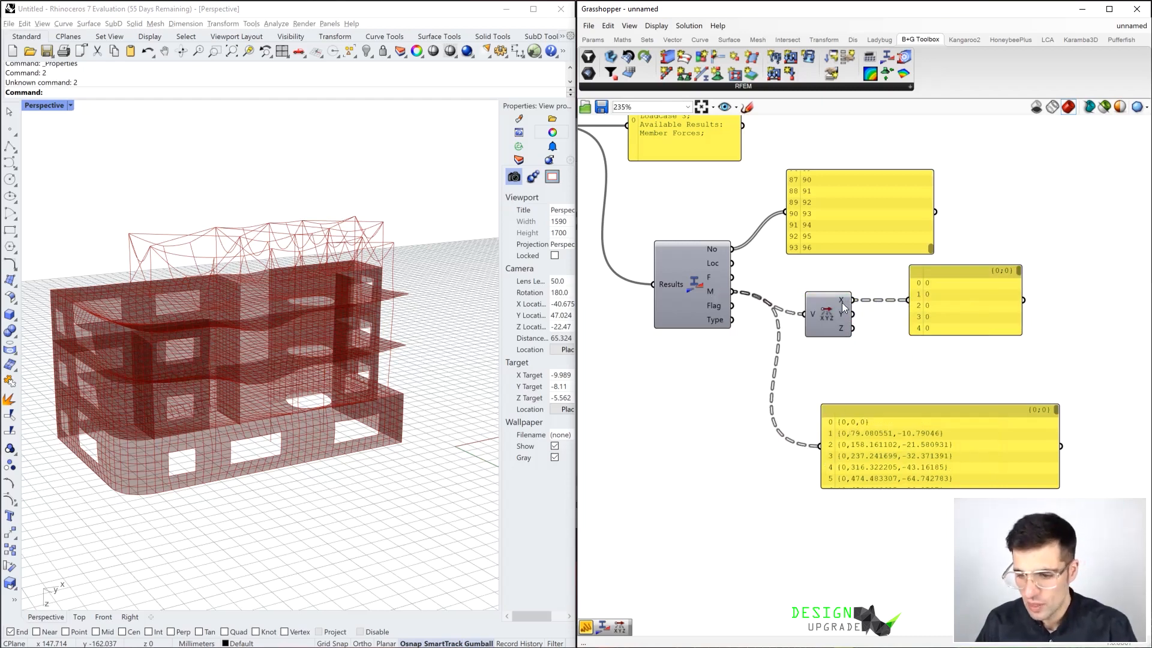
Connect the Y output of Deconstruct Vector to its Panel instead of X and look through the listed moments
{"action": "mouse_move", "coordinate": [843, 302]}
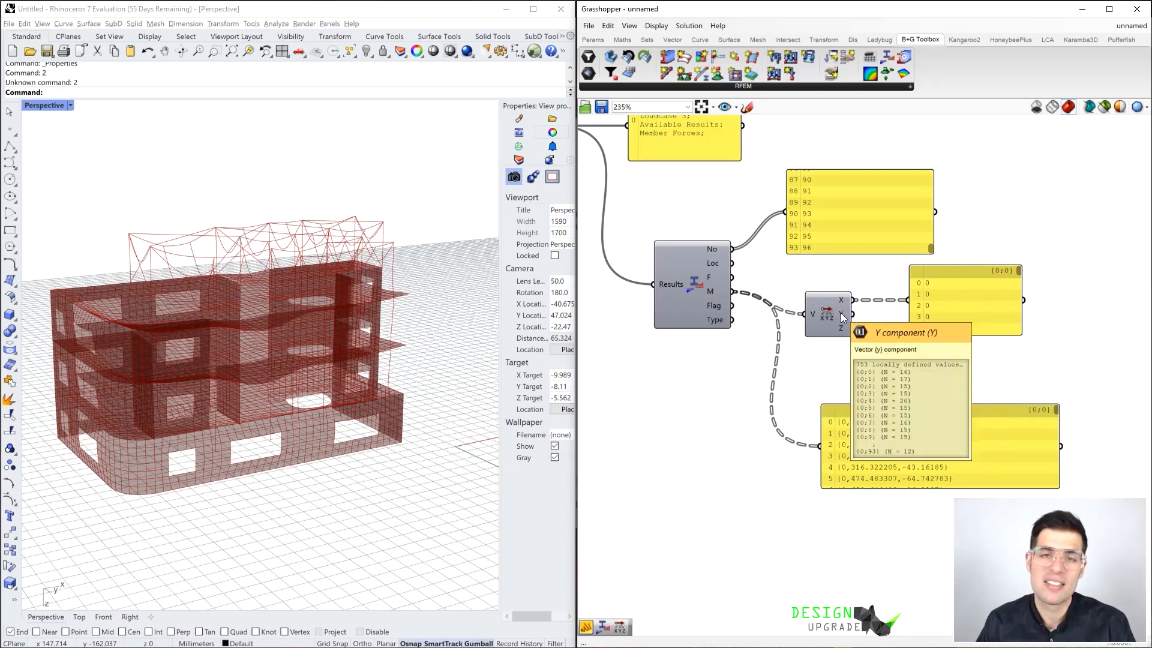
{"action": "left_click_drag", "start_coordinate": [852, 314], "coordinate": [909, 299]}
{"action": "left_click_drag", "start_coordinate": [1018, 271], "coordinate": [1017, 287]}
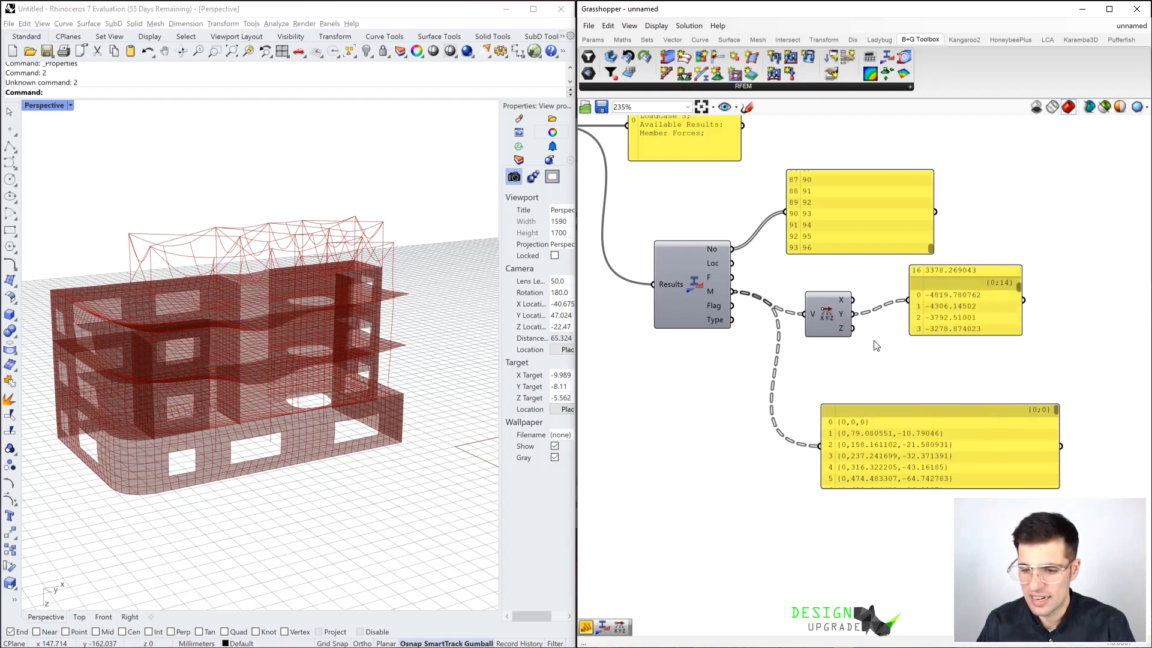
Place a Nodal Support Forces component below Member Forces and connect it to the Results output of Get Results
{"action": "scroll", "coordinate": [864, 342], "scroll_direction": "down", "scroll_amount": 3}
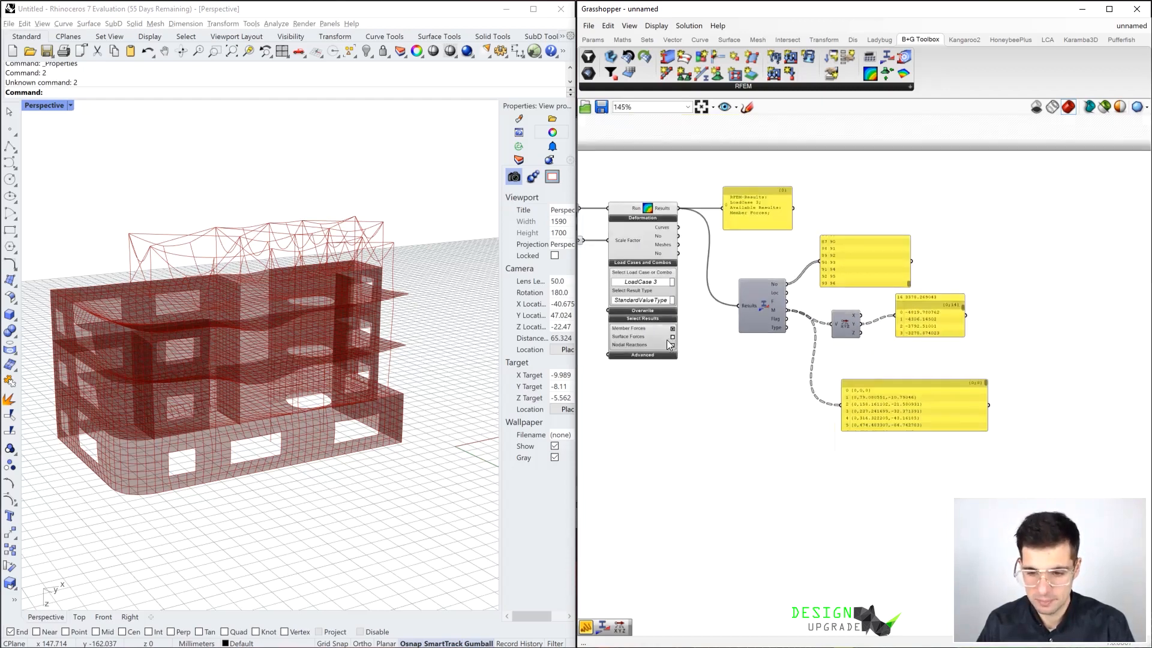
{"action": "scroll", "coordinate": [720, 288], "scroll_direction": "up", "scroll_amount": 2}
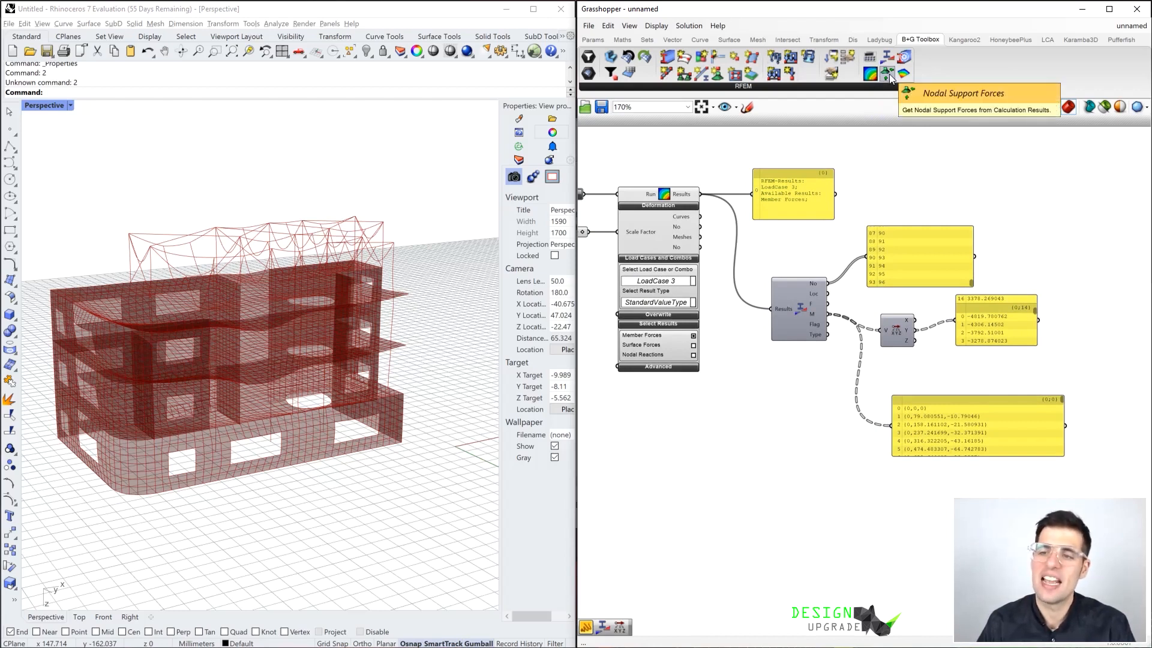
{"action": "left_click_drag", "start_coordinate": [890, 78], "coordinate": [785, 480]}
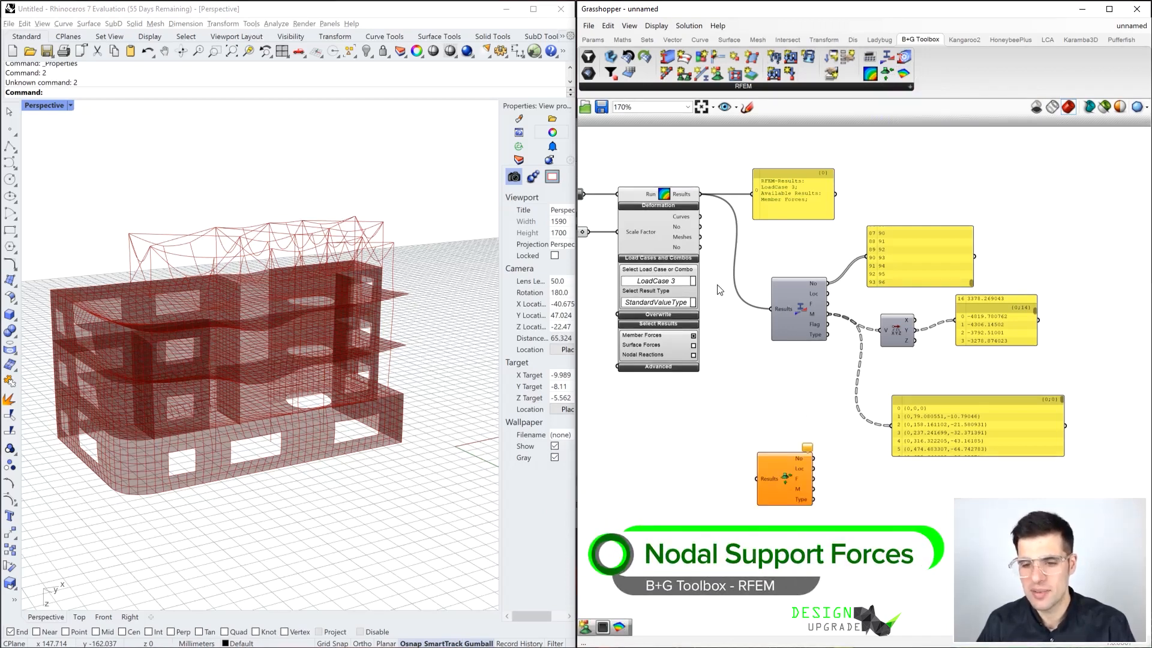
{"action": "left_click_drag", "start_coordinate": [699, 193], "coordinate": [756, 478]}
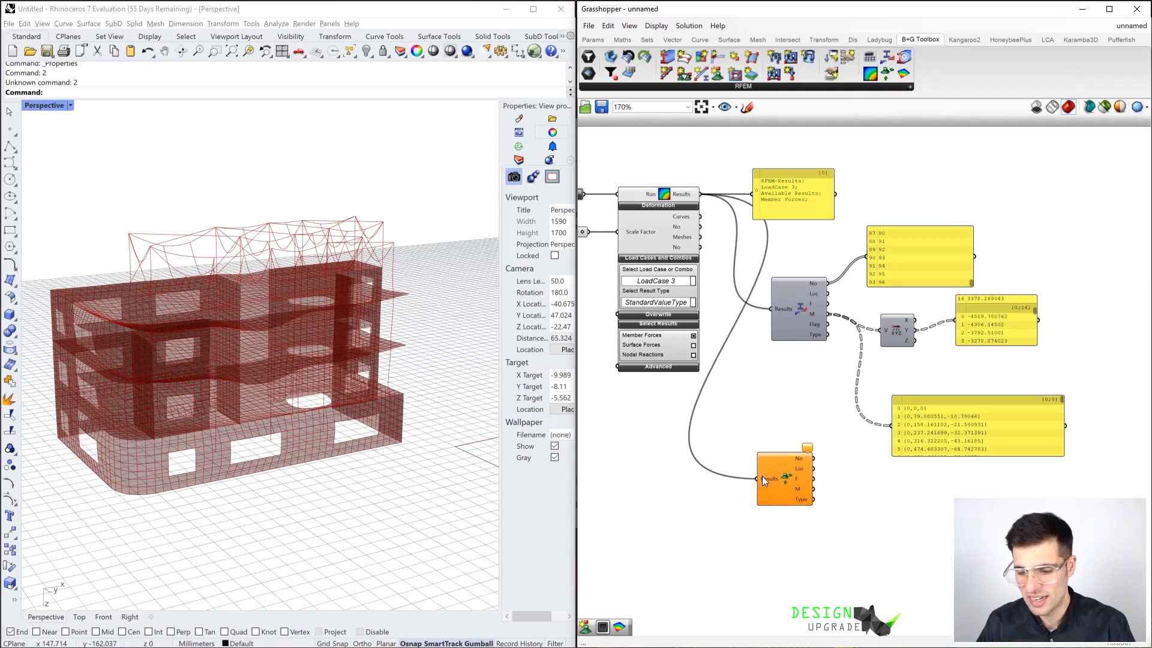
Check the warning on Nodal Support Forces and enable Nodal Reactions in the result selection of Get Results
{"action": "scroll", "coordinate": [811, 456], "scroll_direction": "up", "scroll_amount": 4}
{"action": "mouse_move", "coordinate": [814, 459]}
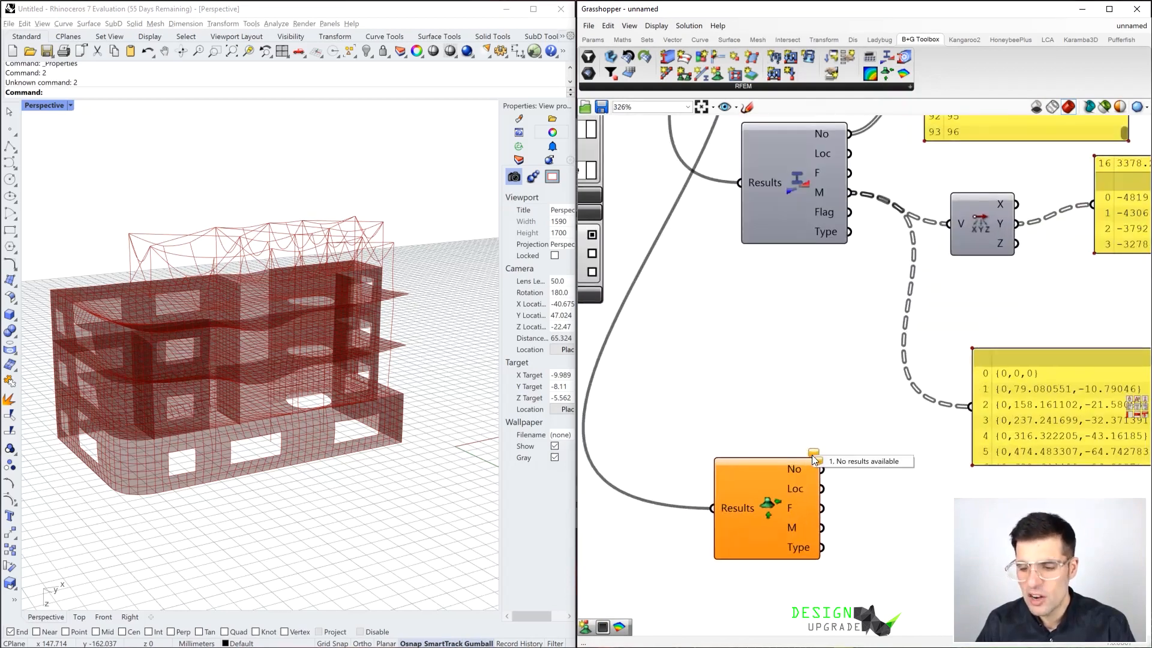
{"action": "scroll", "coordinate": [822, 421], "scroll_direction": "down", "scroll_amount": 3}
{"action": "right_click_drag", "start_coordinate": [789, 400], "coordinate": [860, 424]}
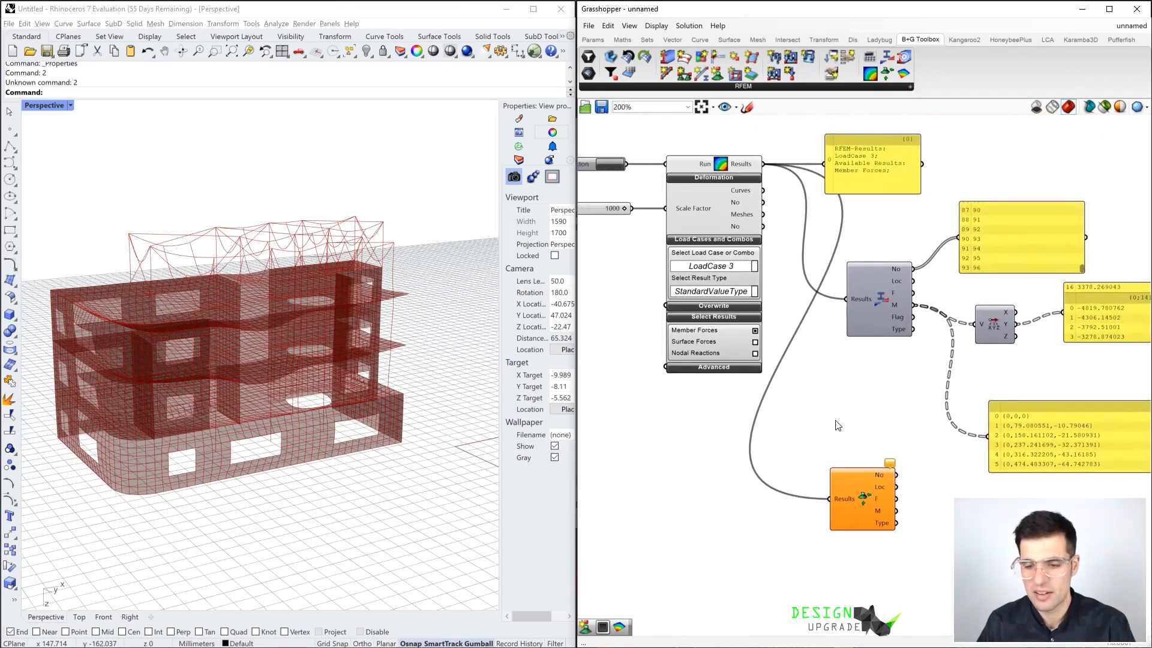
{"action": "left_click", "coordinate": [755, 354]}
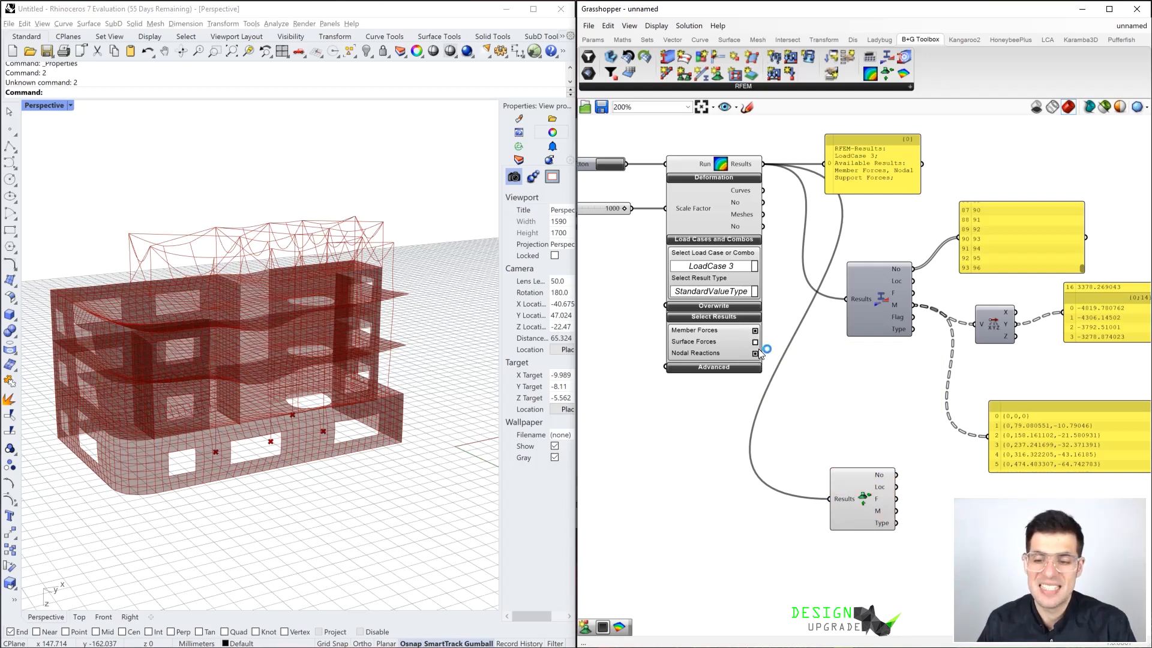
Move Nodal Support Forces slightly further down, away from Member Forces and its Panels
{"action": "scroll", "coordinate": [693, 296], "scroll_direction": "down", "scroll_amount": 2}
{"action": "left_click_drag", "start_coordinate": [846, 459], "coordinate": [857, 433]}
{"action": "left_click", "coordinate": [854, 390]}
{"action": "right_click_drag", "start_coordinate": [853, 386], "coordinate": [826, 356]}
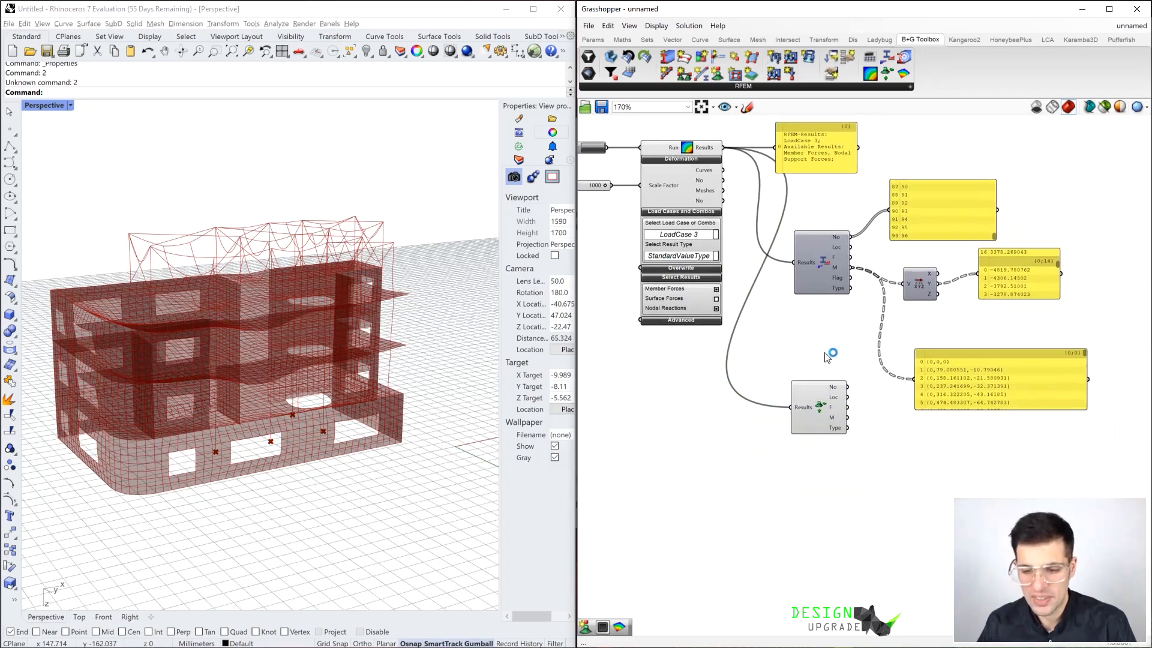
{"action": "left_click_drag", "start_coordinate": [827, 408], "coordinate": [829, 427]}
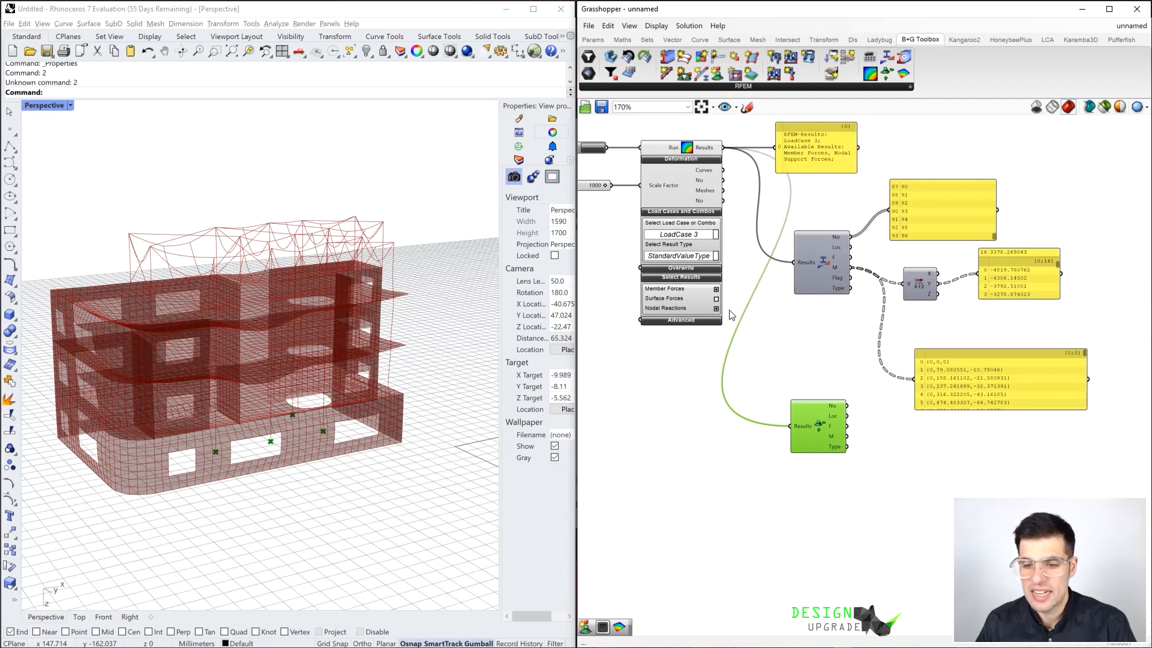
{"action": "left_click_drag", "start_coordinate": [830, 421], "coordinate": [825, 427]}
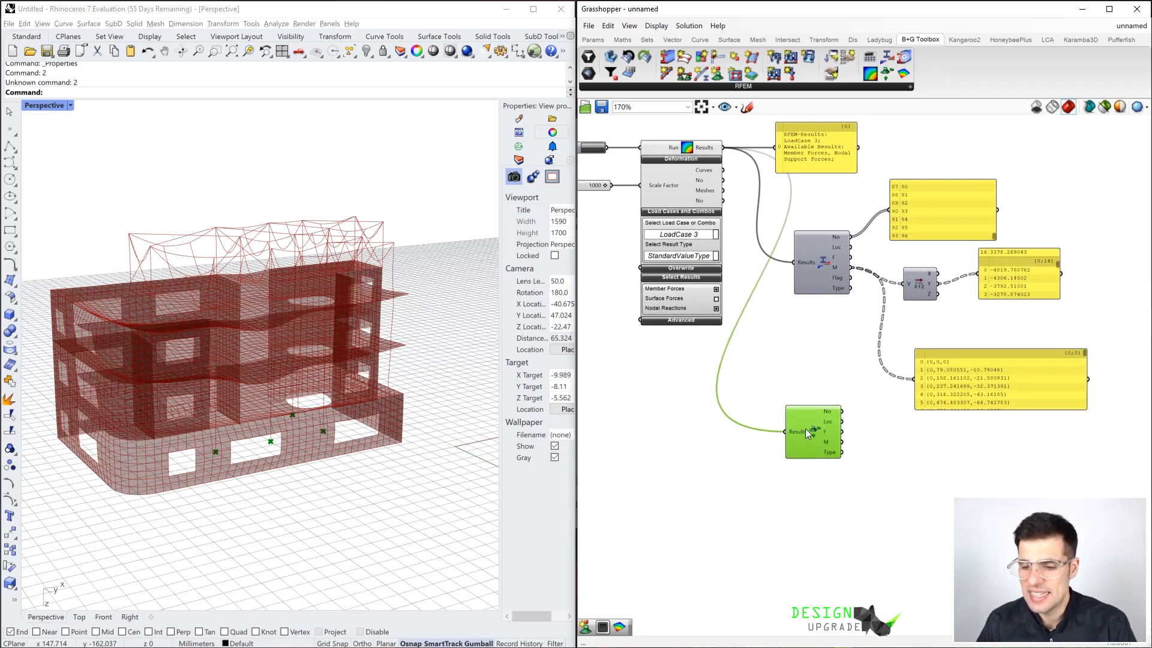
{"action": "left_click_drag", "start_coordinate": [956, 407], "coordinate": [966, 400]}
{"action": "right_click_drag", "start_coordinate": [860, 437], "coordinate": [864, 381]}
{"action": "left_click_drag", "start_coordinate": [812, 381], "coordinate": [759, 401]}
Add a Panel connected to the No output of Nodal Support Forces and place it beside the component
{"action": "scroll", "coordinate": [776, 383], "scroll_direction": "up", "scroll_amount": 2}
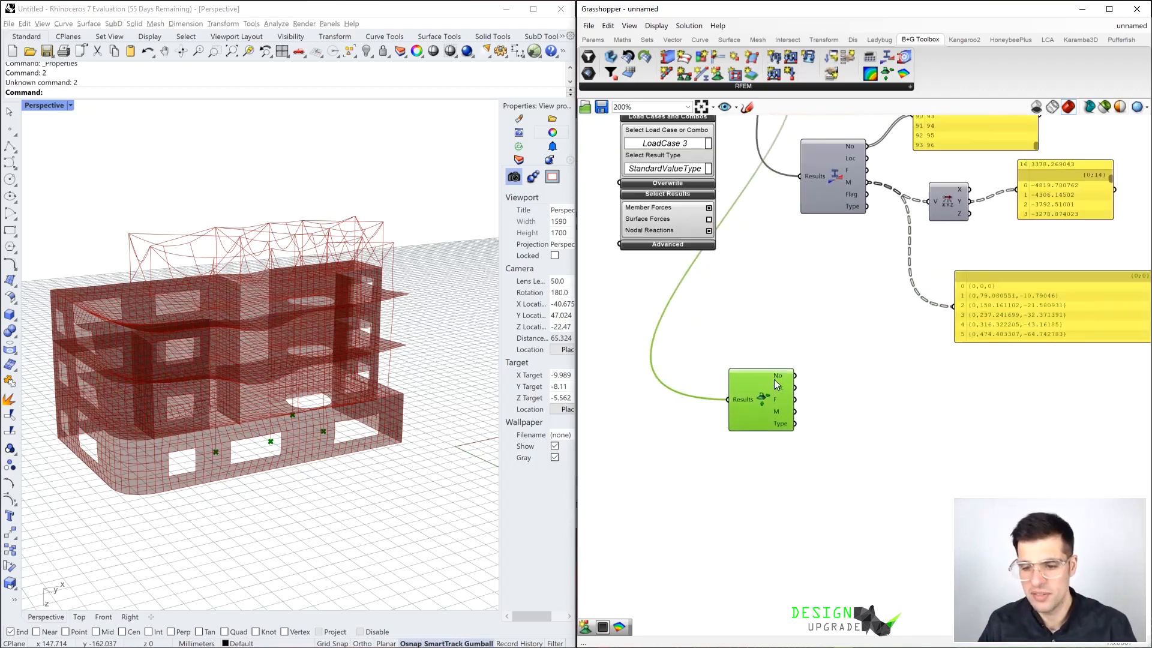
{"action": "left_click", "coordinate": [833, 380]}
{"action": "type", "text": "2"}
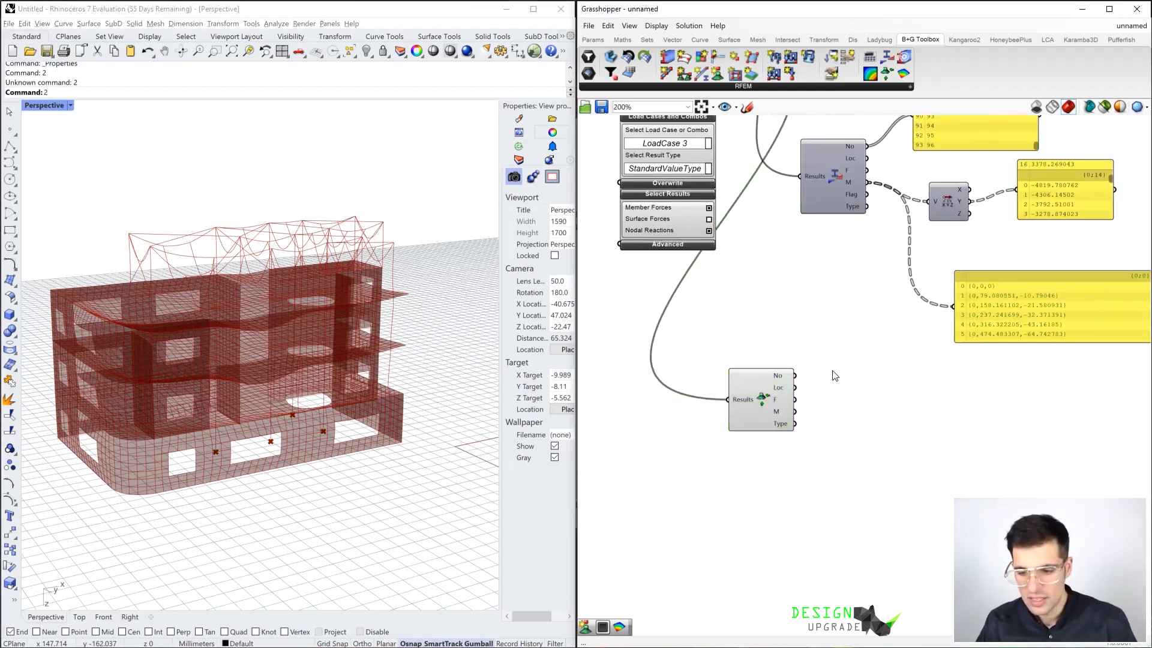
{"action": "double_click", "coordinate": [833, 372]}
{"action": "type", "text": "panel"}
{"action": "key", "text": "Return"}
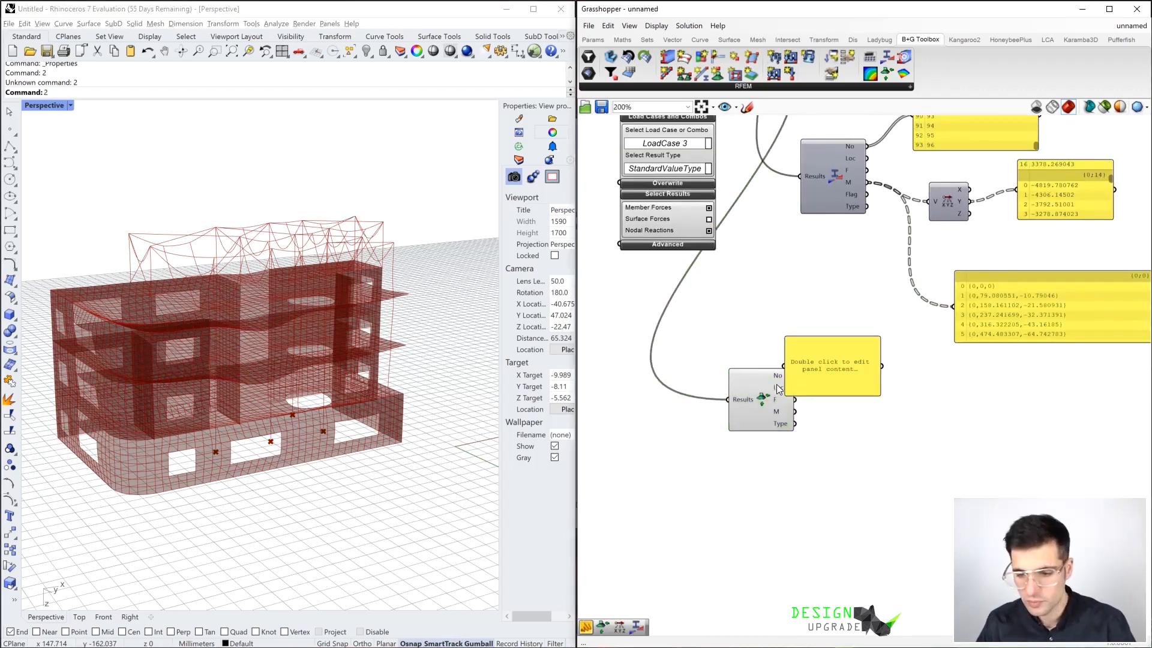
{"action": "left_click_drag", "start_coordinate": [802, 373], "coordinate": [867, 356]}
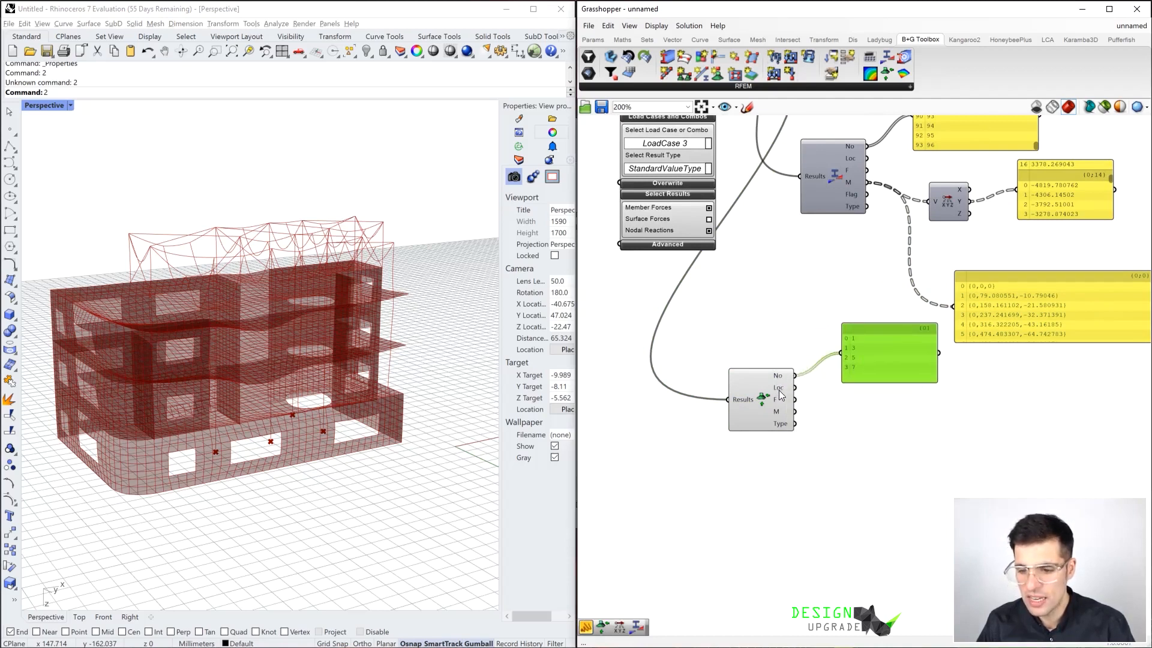
Add a Point parameter connected to the Loc output of Nodal Support Forces and inspect the support points in the Rhino model
{"action": "mouse_move", "coordinate": [779, 388]}
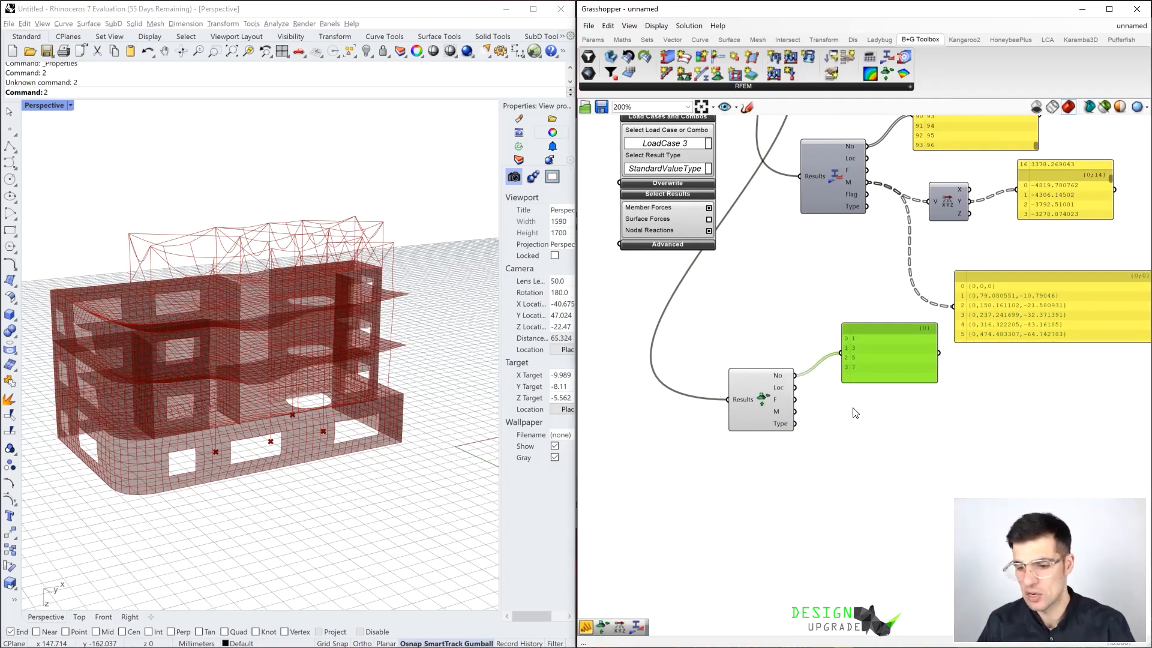
{"action": "double_click", "coordinate": [853, 406]}
{"action": "type", "text": "point"}
{"action": "double_click", "coordinate": [803, 484]}
{"action": "type", "text": "poimn"}
{"action": "key", "text": "Return"}
{"action": "left_click_drag", "start_coordinate": [795, 387], "coordinate": [873, 405]}
{"action": "right_click_drag", "start_coordinate": [353, 477], "coordinate": [337, 421]}
{"action": "scroll", "coordinate": [338, 421], "scroll_direction": "up", "scroll_amount": 4}
{"action": "right_click_drag", "start_coordinate": [265, 391], "coordinate": [332, 523]}
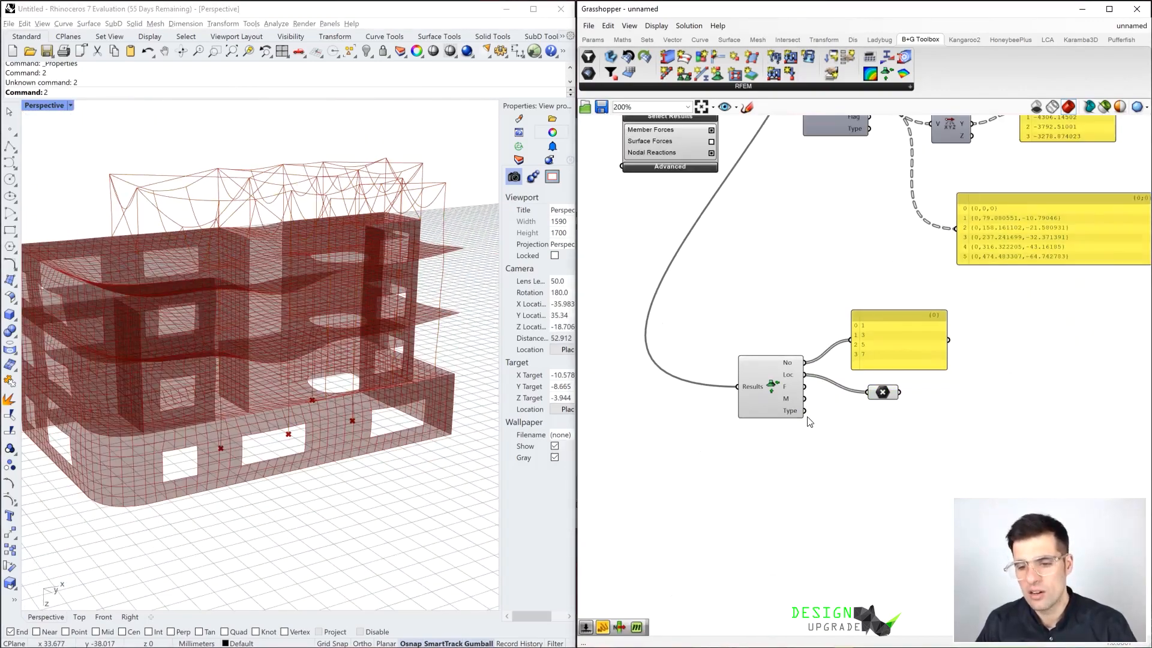
Inspect the F and M outputs of Nodal Support Forces and add a Deconstruct Vector connected to F
{"action": "scroll", "coordinate": [787, 383], "scroll_direction": "up", "scroll_amount": 2}
{"action": "mouse_move", "coordinate": [787, 380]}
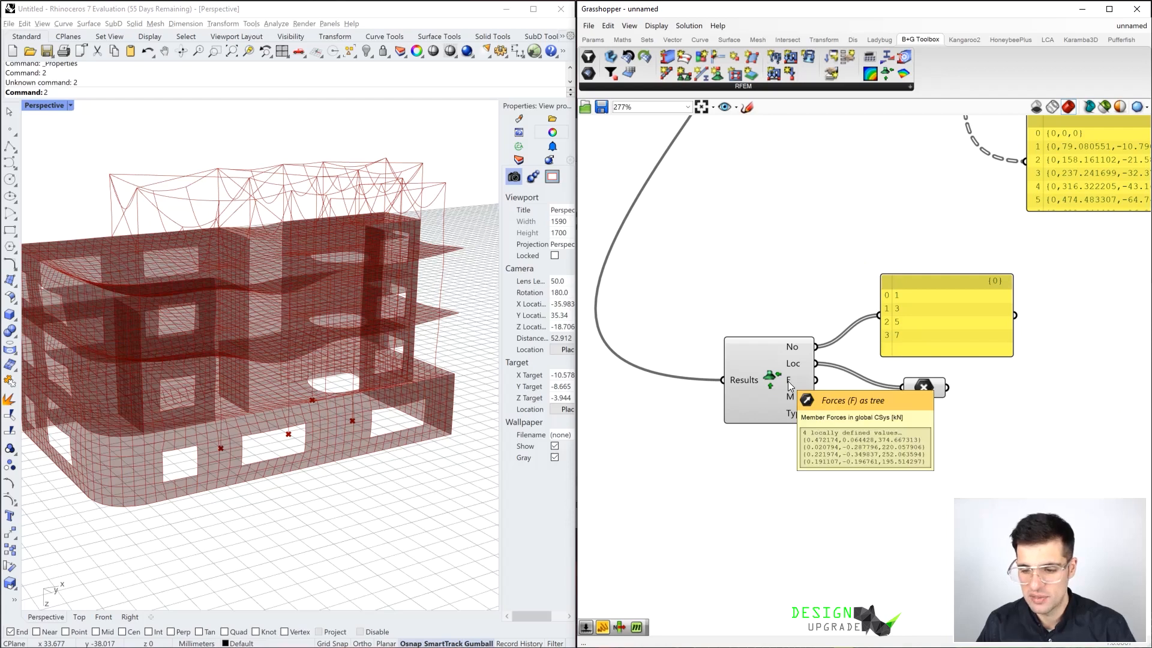
{"action": "mouse_move", "coordinate": [792, 400]}
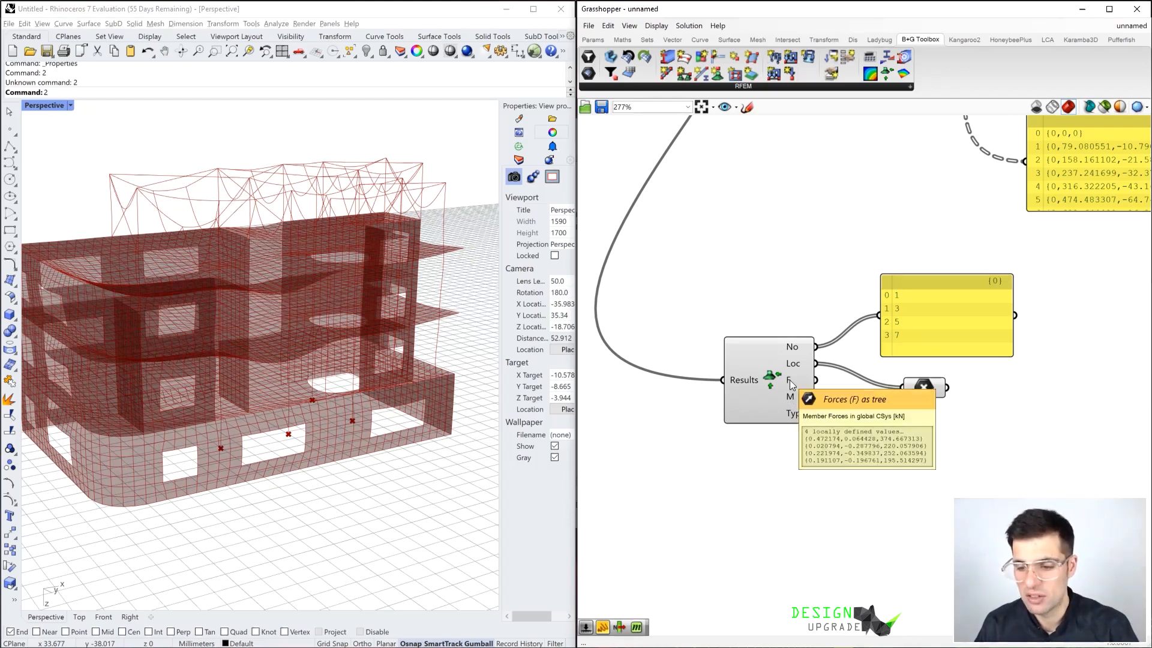
{"action": "double_click", "coordinate": [877, 458]}
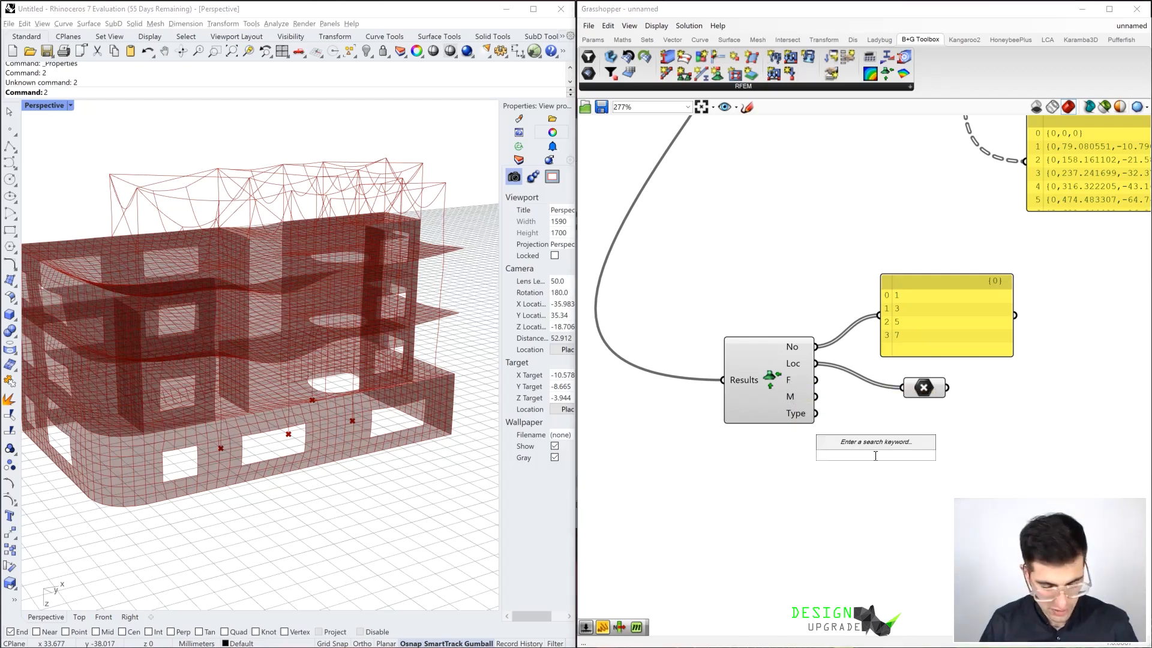
{"action": "type", "text": "dec"}
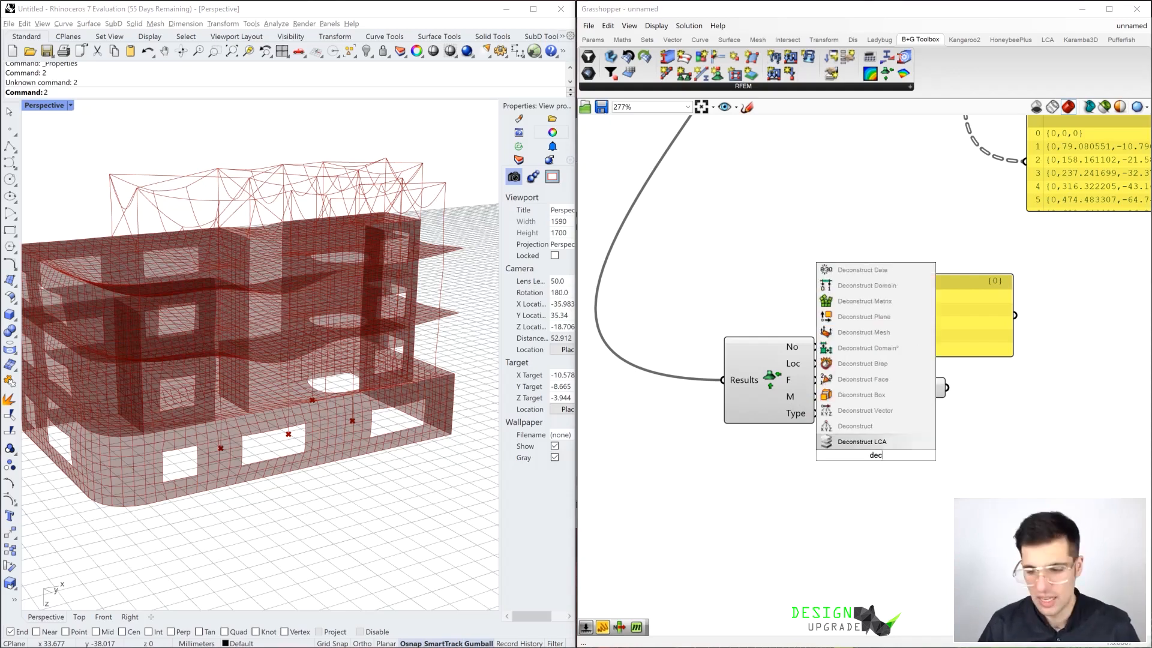
{"action": "left_click", "coordinate": [866, 410]}
{"action": "left_click_drag", "start_coordinate": [816, 380], "coordinate": [847, 454]}
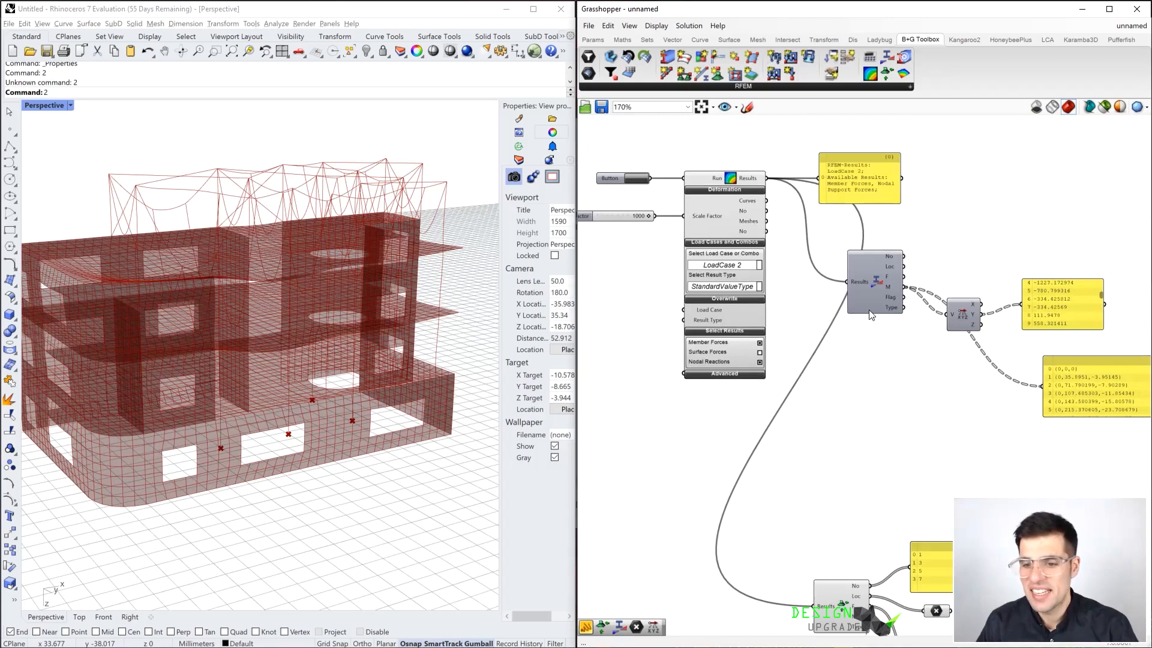
Enable Surface Forces in the results selection of the RFEM results component and enlarge the Panel listing the available results
{"action": "scroll", "coordinate": [718, 345], "scroll_direction": "up", "scroll_amount": 2}
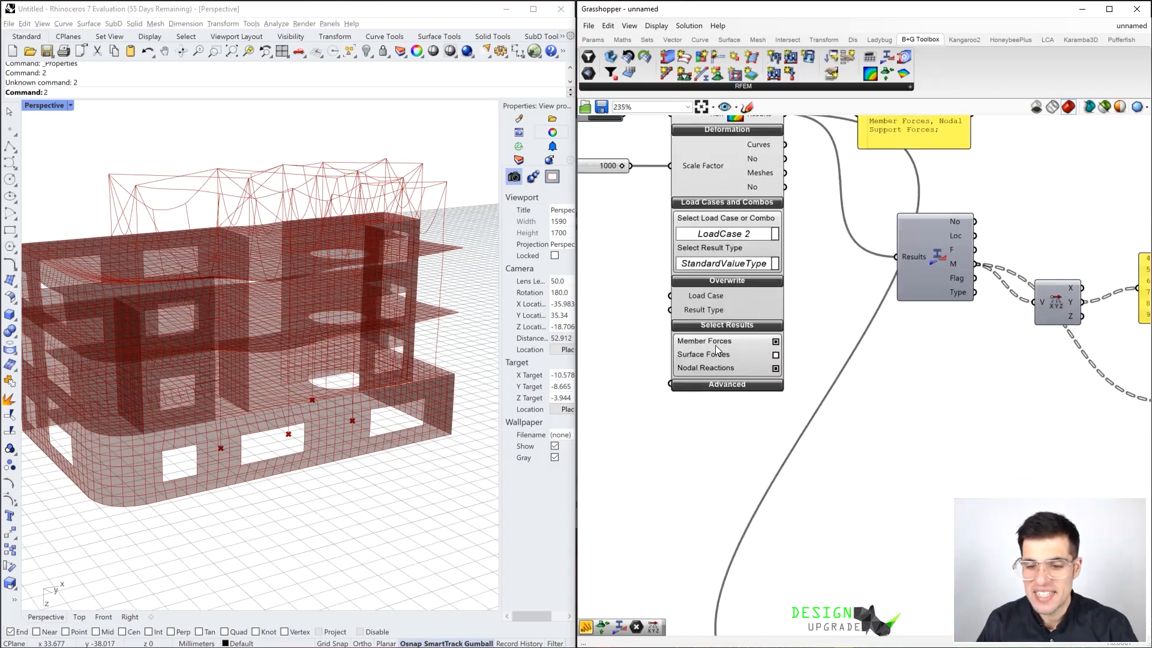
{"action": "left_click", "coordinate": [775, 356]}
{"action": "scroll", "coordinate": [801, 314], "scroll_direction": "down", "scroll_amount": 2}
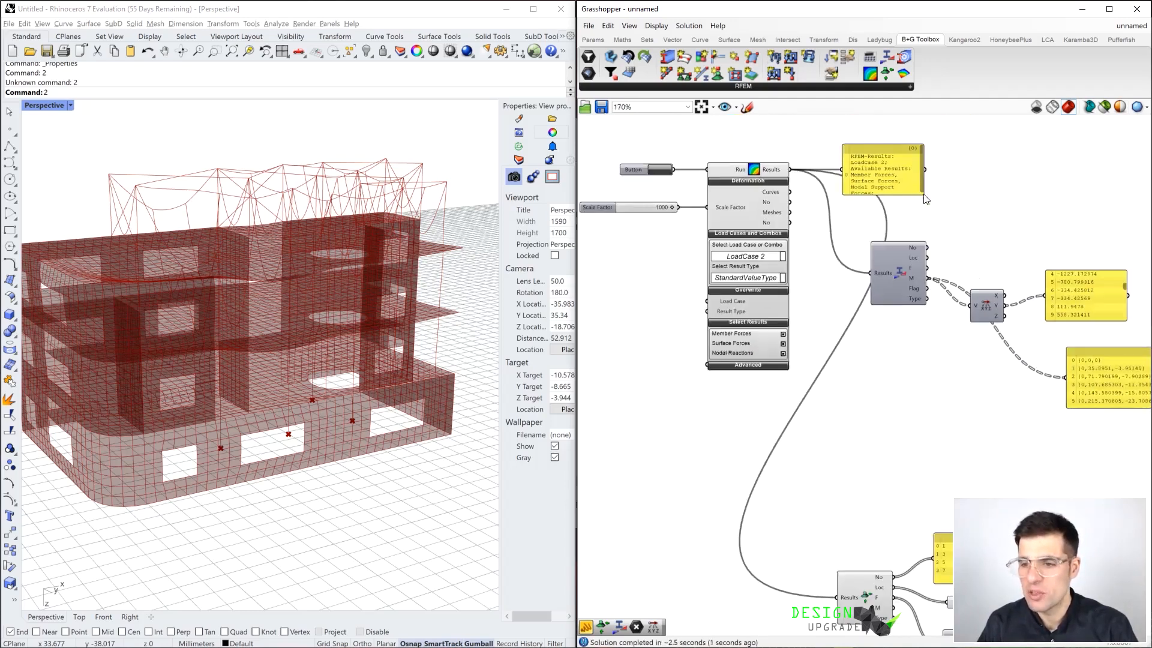
{"action": "left_click_drag", "start_coordinate": [922, 193], "coordinate": [939, 205]}
{"action": "scroll", "coordinate": [901, 171], "scroll_direction": "up", "scroll_amount": 1}
Place a Surface Forces component in the empty area above the RFEM results component and connect the Results output to it
{"action": "right_click_drag", "start_coordinate": [981, 139], "coordinate": [971, 272]}
{"action": "scroll", "coordinate": [959, 210], "scroll_direction": "down", "scroll_amount": 3}
{"action": "scroll", "coordinate": [959, 207], "scroll_direction": "up", "scroll_amount": 3}
{"action": "right_click_drag", "start_coordinate": [955, 209], "coordinate": [924, 270]}
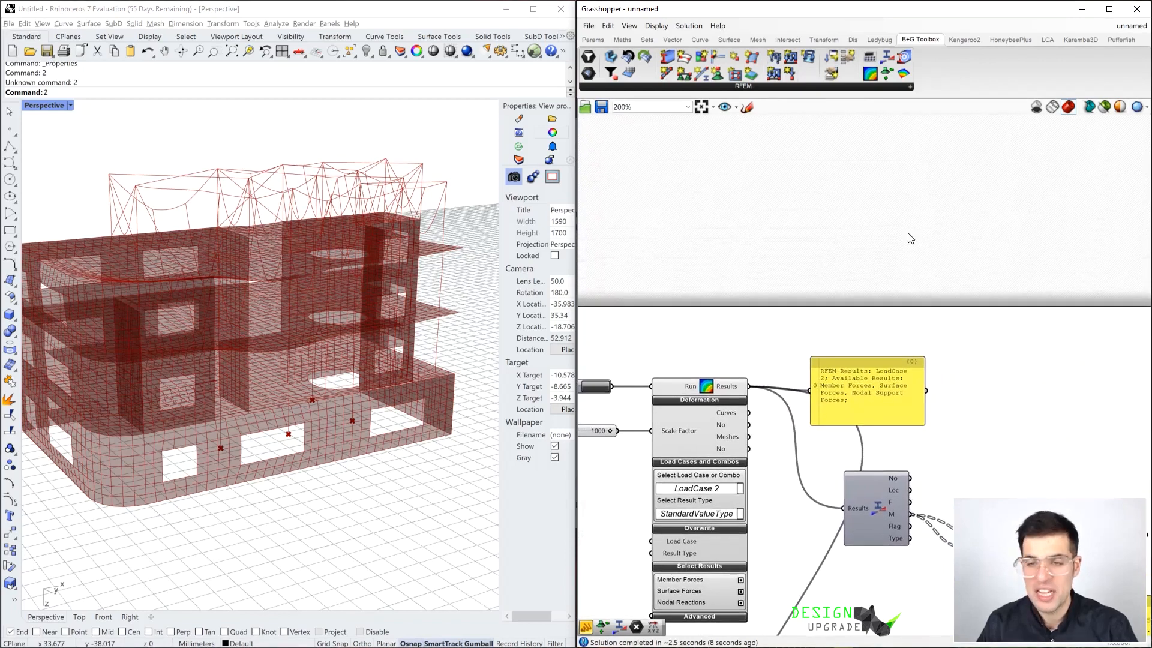
{"action": "right_click_drag", "start_coordinate": [887, 174], "coordinate": [893, 205]}
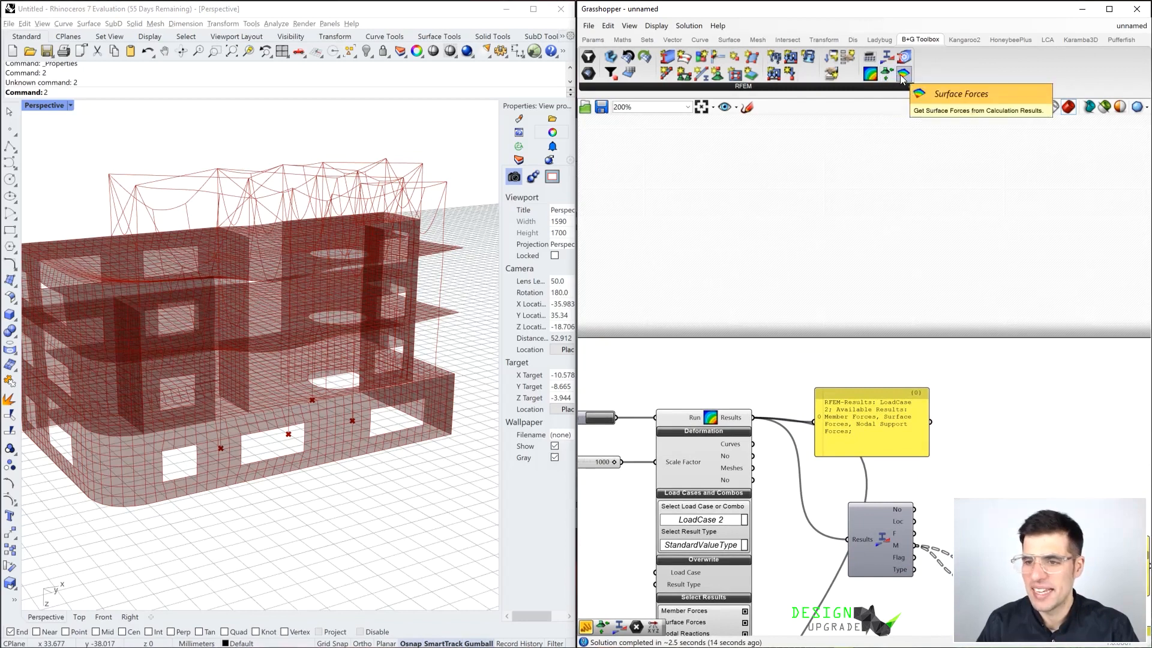
{"action": "left_click_drag", "start_coordinate": [903, 79], "coordinate": [861, 152]}
{"action": "right_click_drag", "start_coordinate": [805, 162], "coordinate": [782, 198]}
{"action": "scroll", "coordinate": [862, 286], "scroll_direction": "down", "scroll_amount": 2}
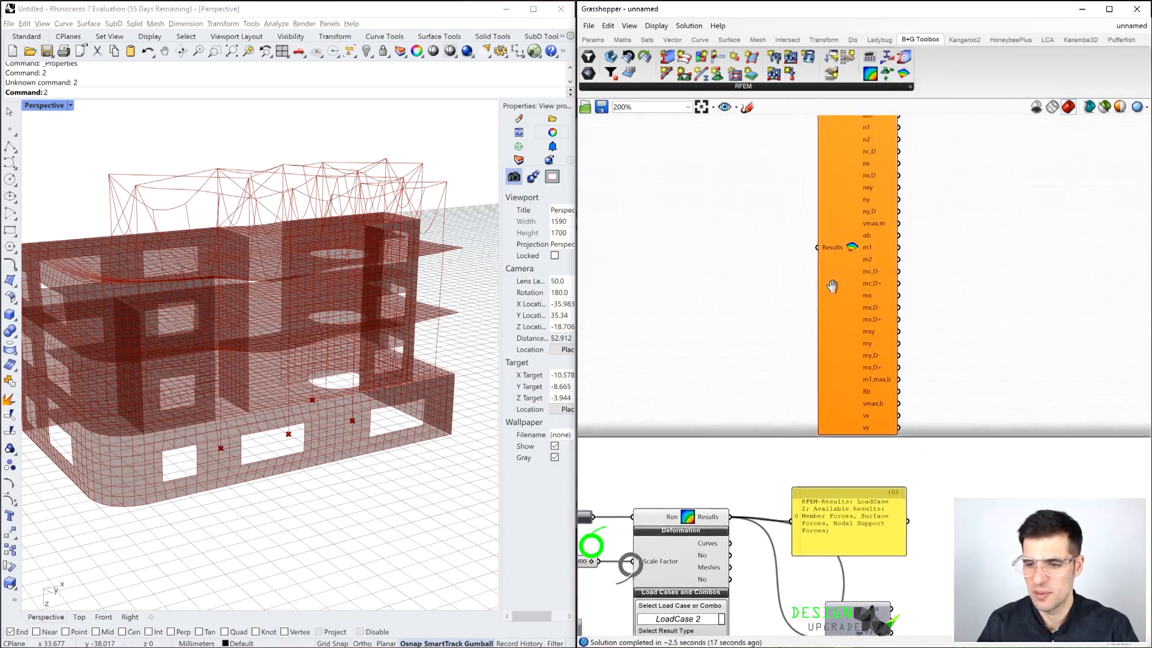
{"action": "left_click", "coordinate": [862, 285]}
{"action": "scroll", "coordinate": [853, 266], "scroll_direction": "down", "scroll_amount": 1}
{"action": "right_click_drag", "start_coordinate": [853, 266], "coordinate": [864, 297]}
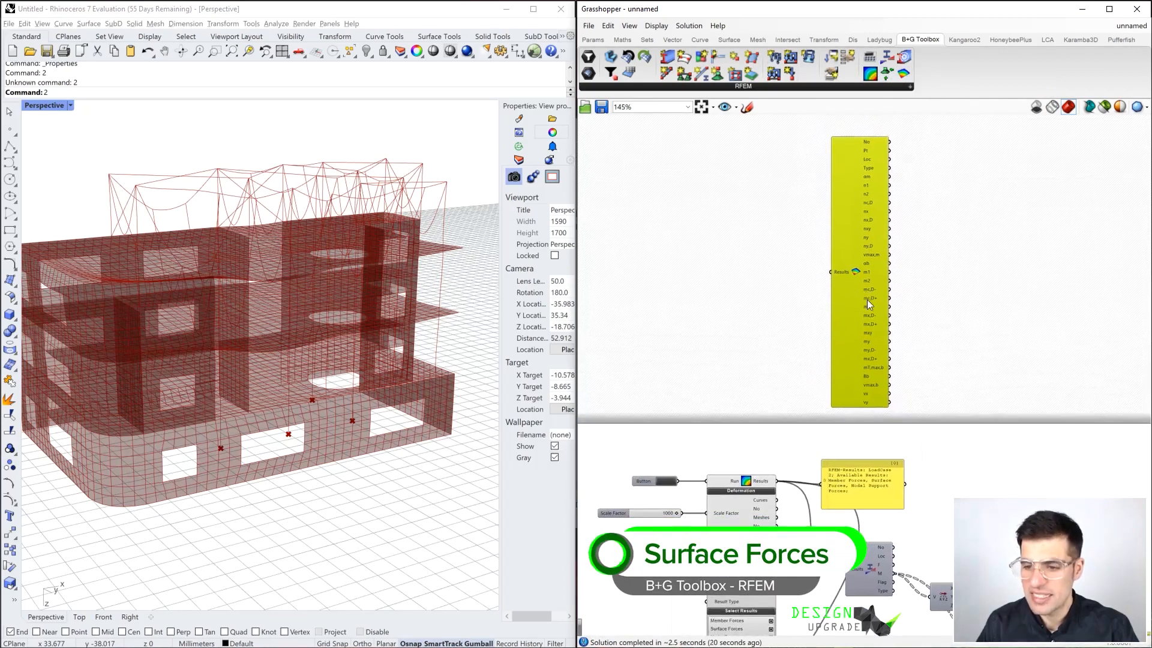
{"action": "left_click_drag", "start_coordinate": [779, 481], "coordinate": [831, 272]}
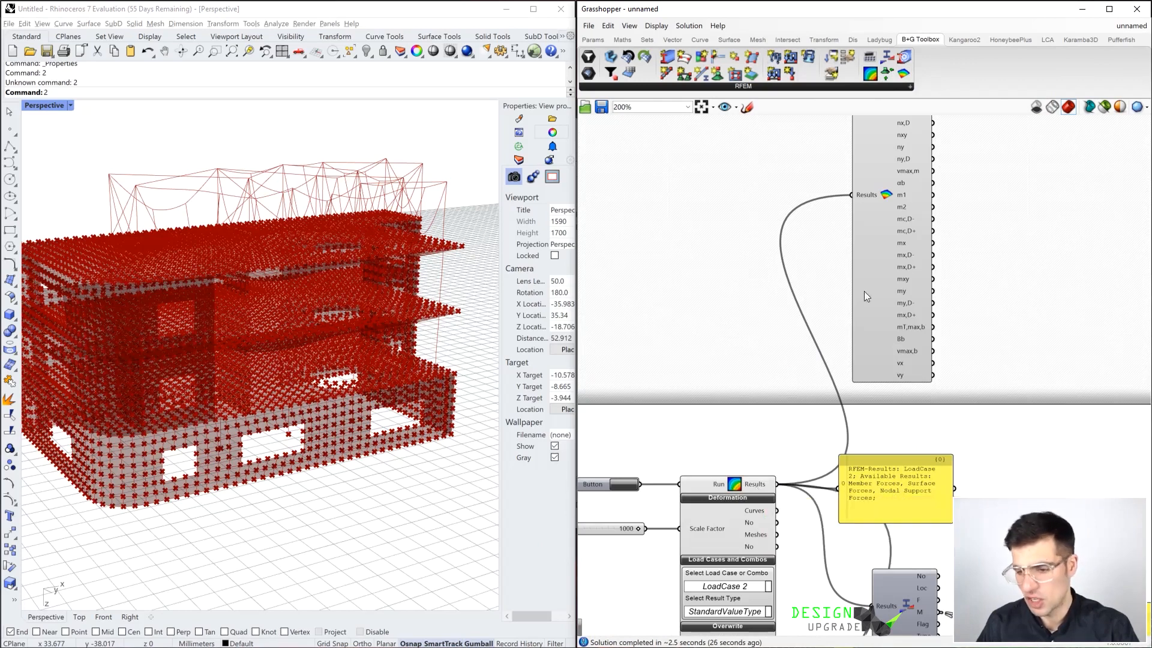
Examine the outputs of Surface Forces, including the Pt coordinates, and the result points on the building in the Rhino model
{"action": "scroll", "coordinate": [864, 291], "scroll_direction": "up", "scroll_amount": 2}
{"action": "right_click_drag", "start_coordinate": [887, 290], "coordinate": [881, 381]}
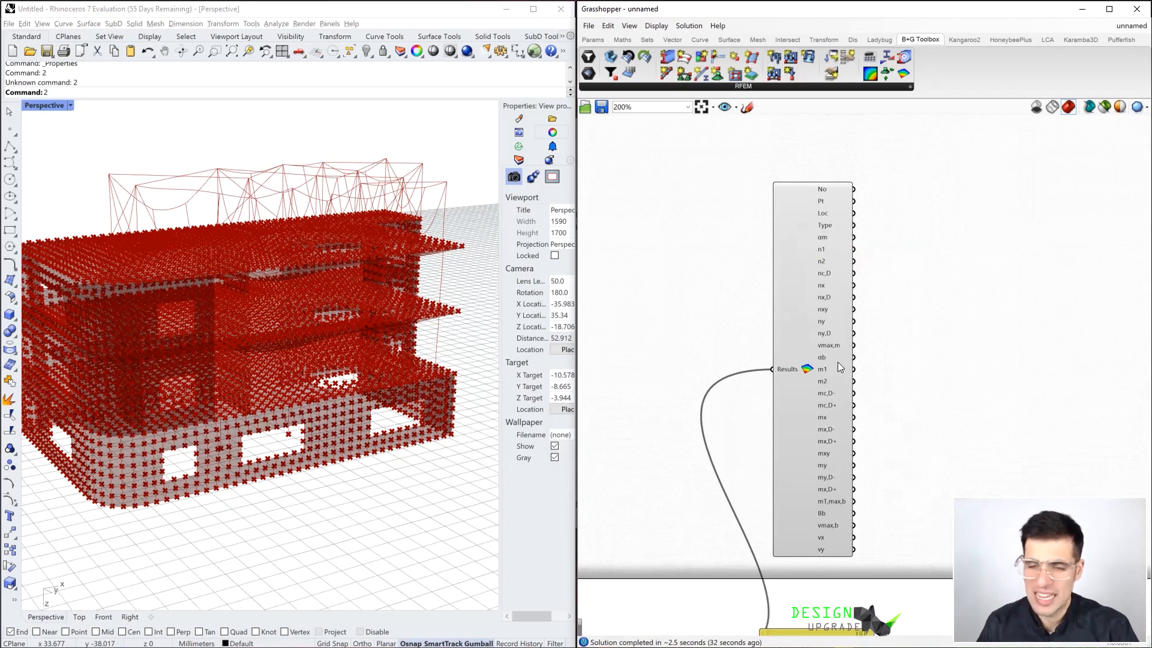
{"action": "mouse_move", "coordinate": [838, 363]}
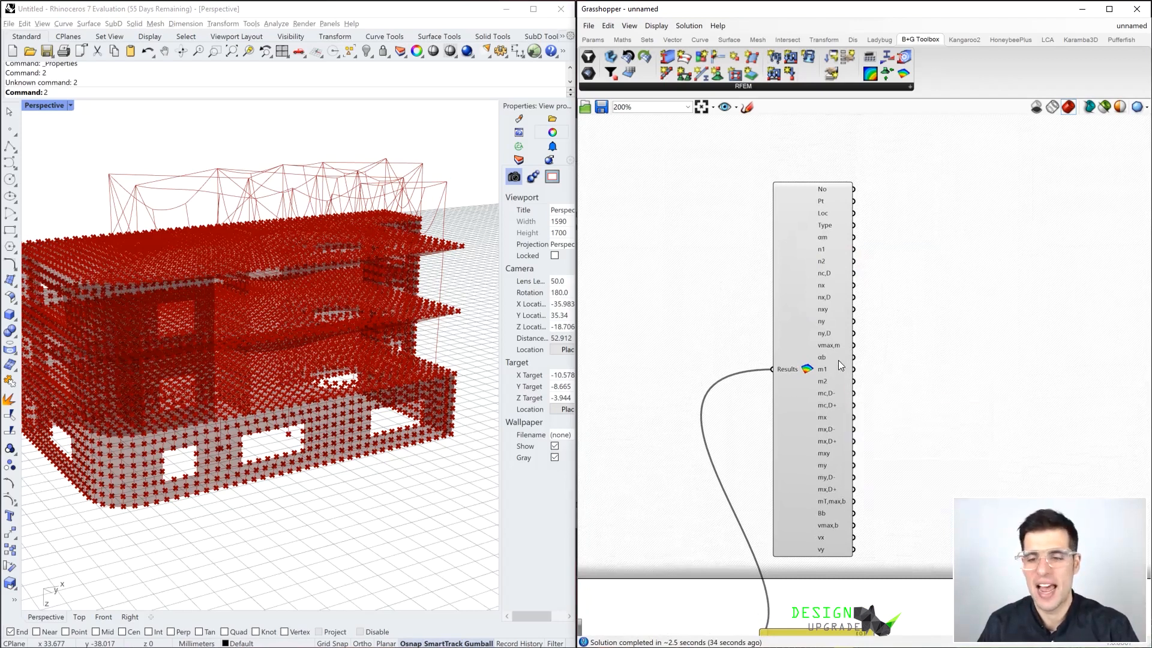
{"action": "left_click_drag", "start_coordinate": [805, 387], "coordinate": [812, 369]}
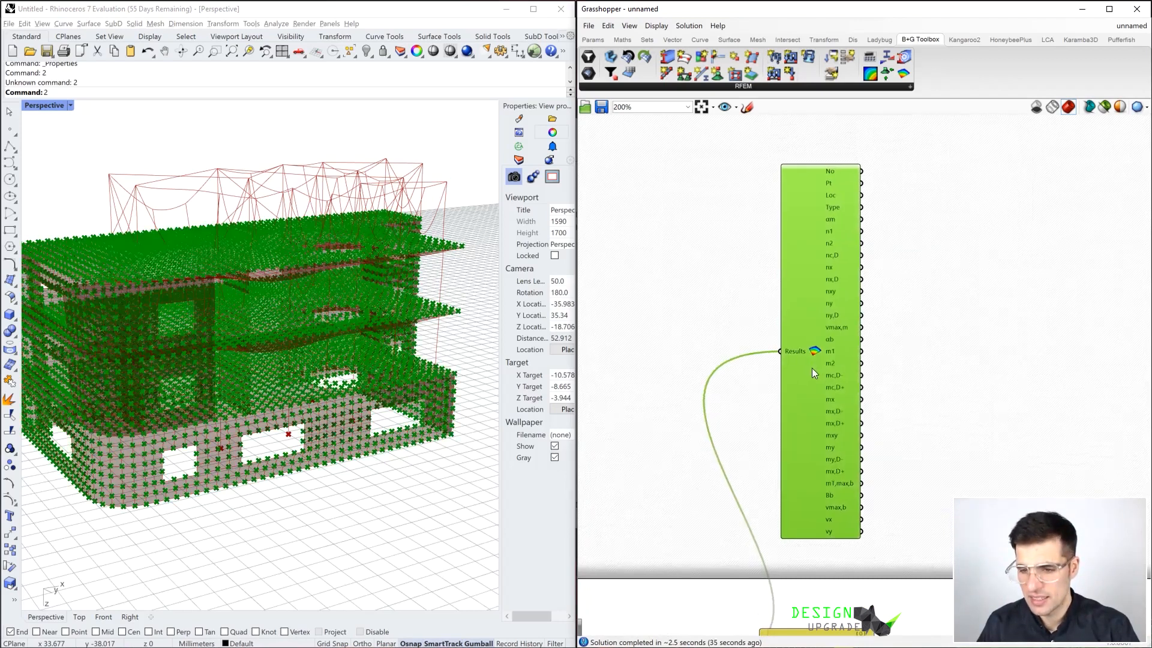
{"action": "left_click", "coordinate": [868, 182]}
{"action": "mouse_move", "coordinate": [830, 174]}
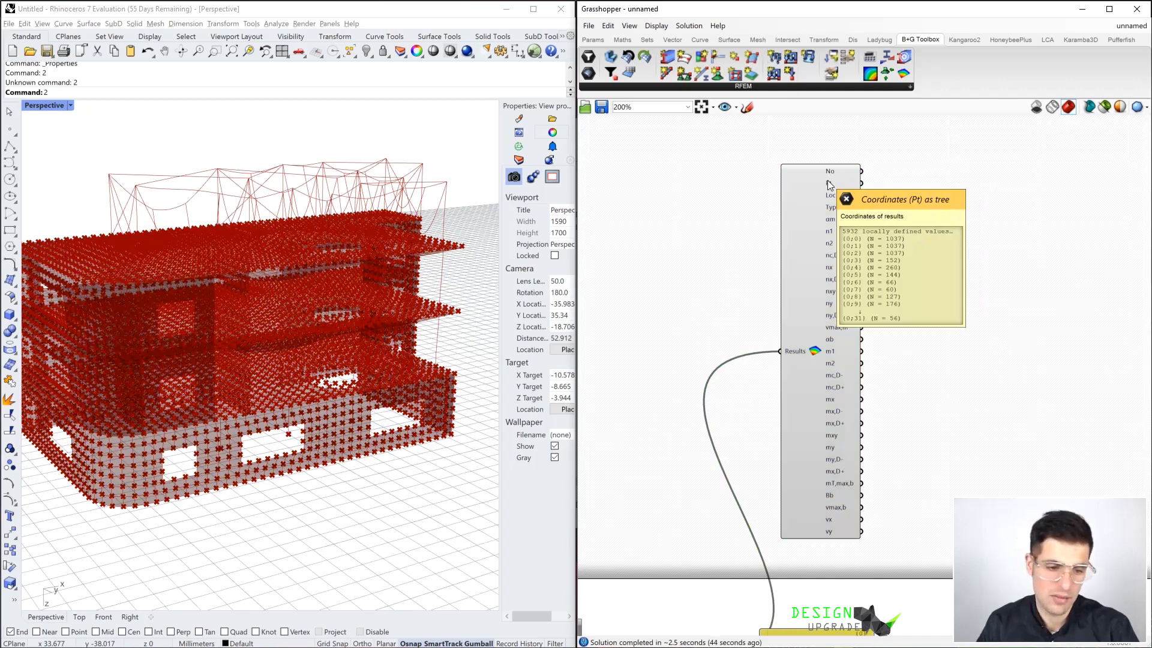
{"action": "right_click_drag", "start_coordinate": [399, 313], "coordinate": [391, 362]}
{"action": "scroll", "coordinate": [293, 415], "scroll_direction": "up", "scroll_amount": 2}
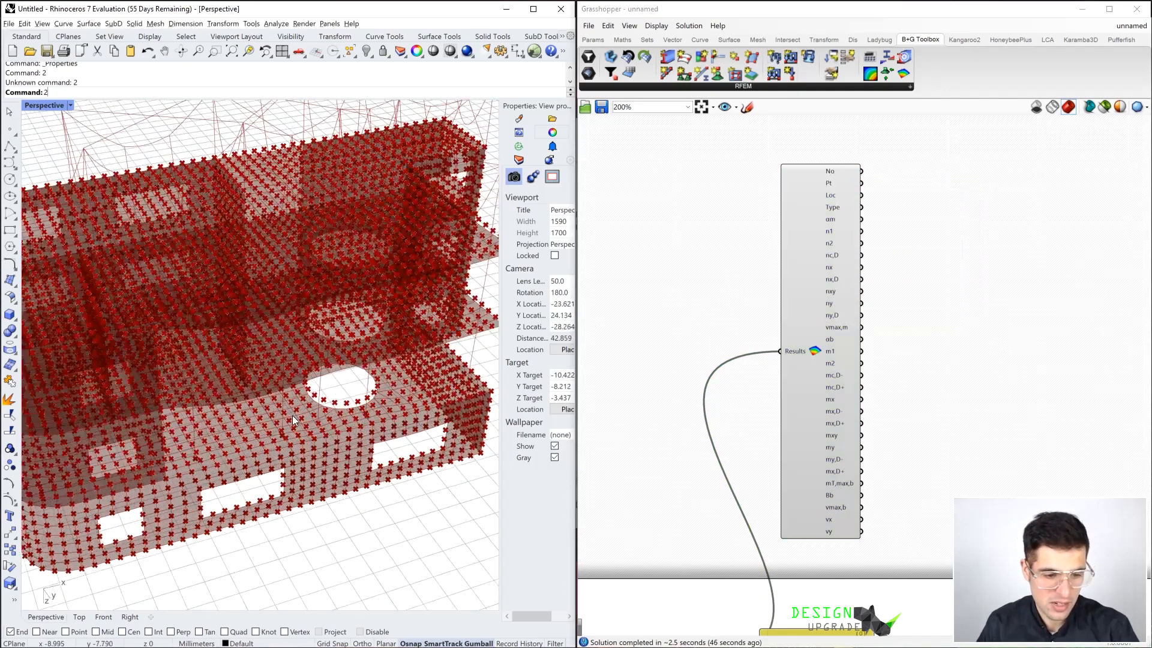
{"action": "right_click_drag", "start_coordinate": [292, 416], "coordinate": [417, 354]}
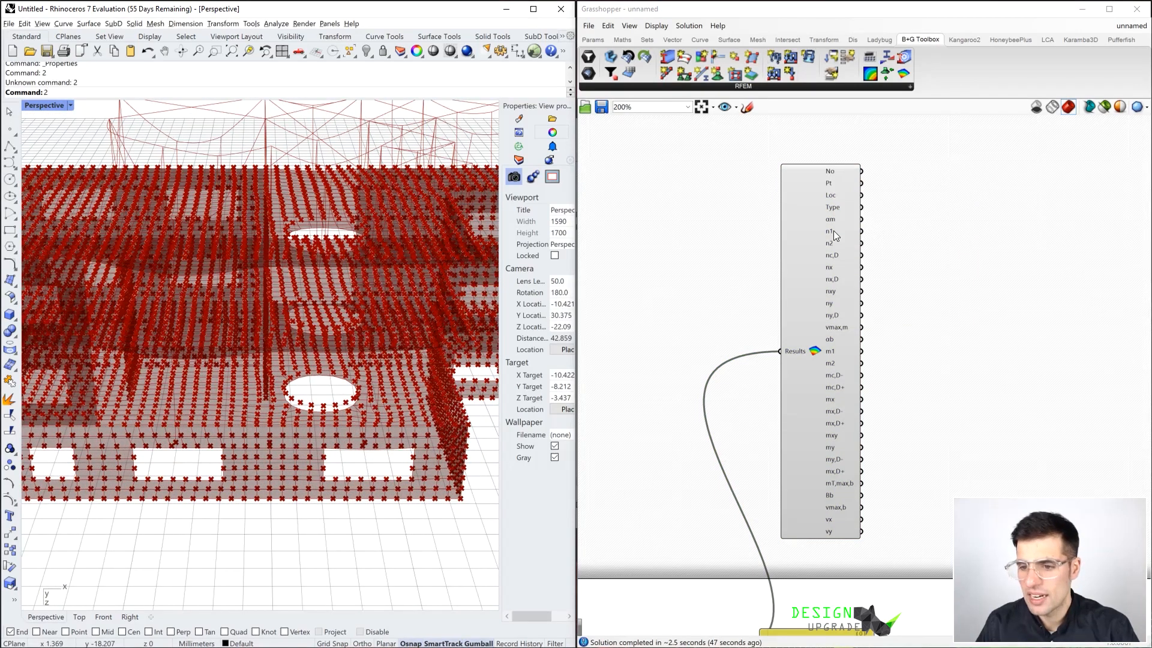
{"action": "mouse_move", "coordinate": [834, 233]}
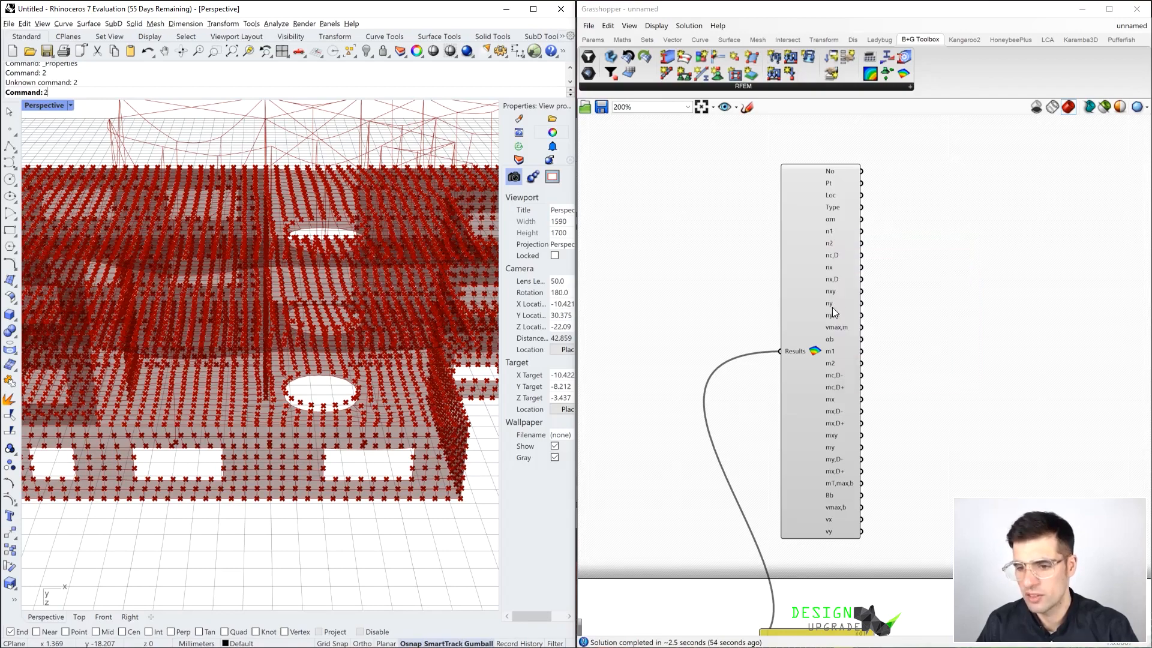
{"action": "right_click_drag", "start_coordinate": [354, 321], "coordinate": [352, 285]}
{"action": "right_click_drag", "start_coordinate": [327, 312], "coordinate": [333, 314]}
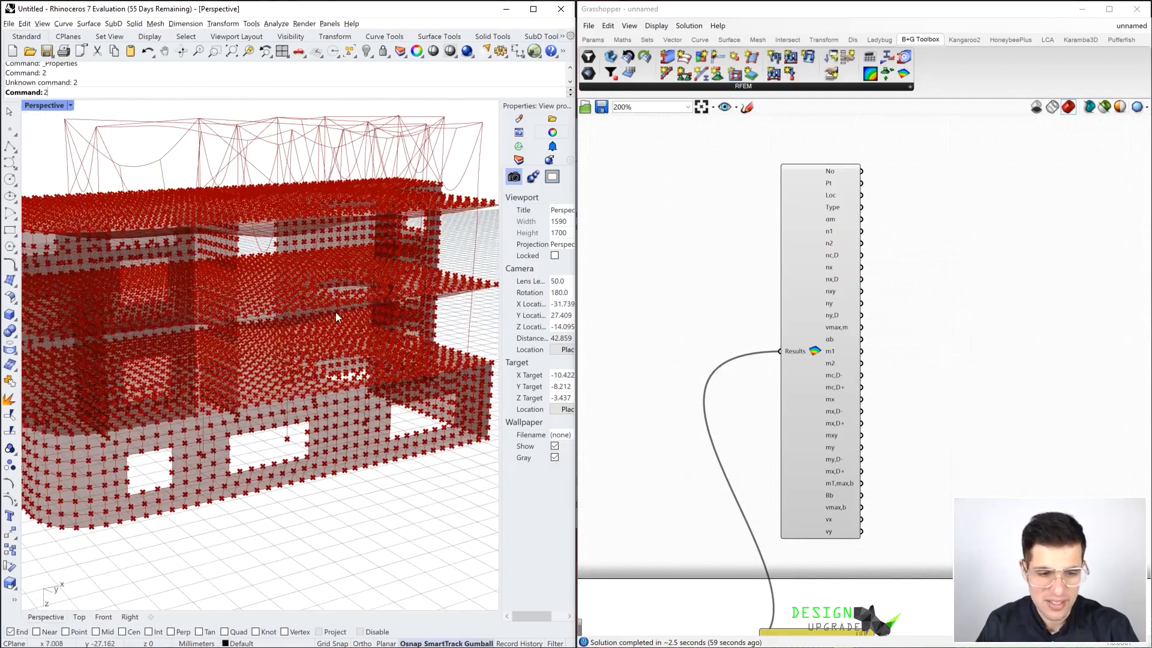
Select the RFEM results component and examine its highlighted geometry against the surface result points in the Rhino model
{"action": "left_click_drag", "start_coordinate": [830, 296], "coordinate": [843, 279]}
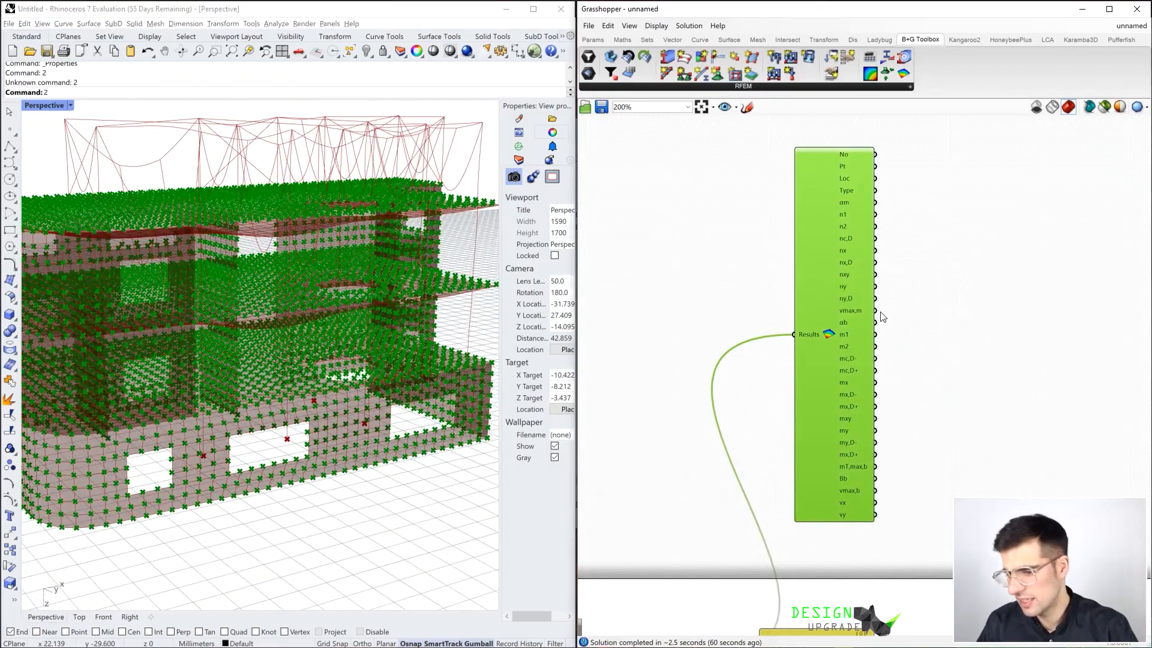
{"action": "scroll", "coordinate": [859, 319], "scroll_direction": "down", "scroll_amount": 4}
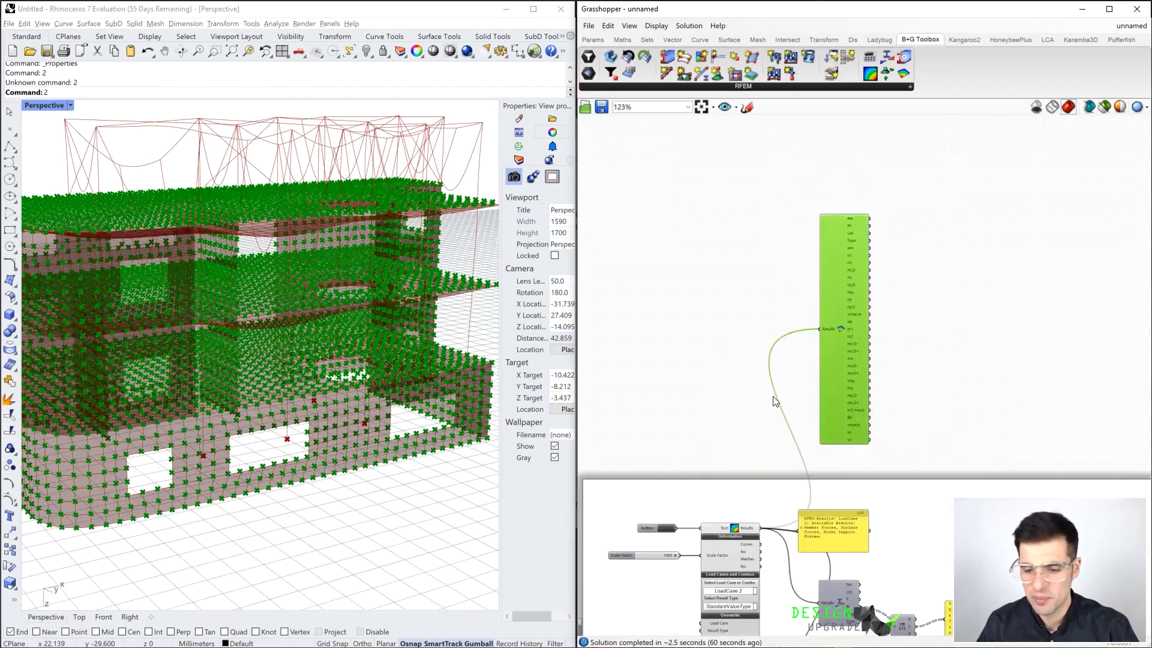
{"action": "left_click", "coordinate": [767, 466]}
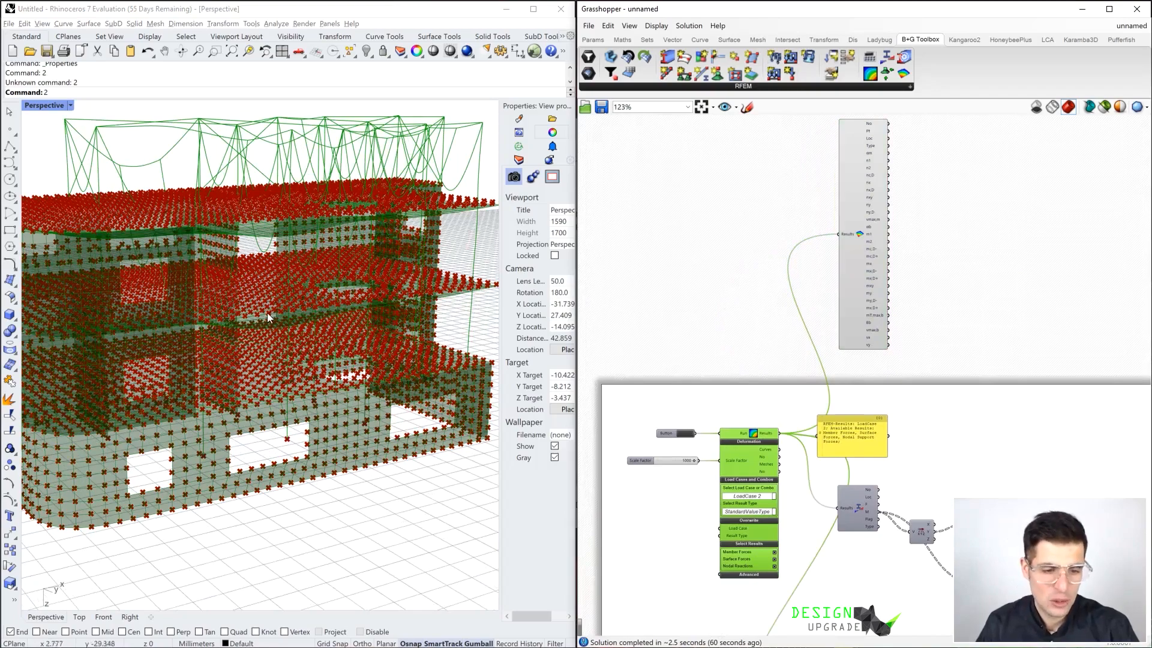
{"action": "scroll", "coordinate": [264, 319], "scroll_direction": "down", "scroll_amount": 4}
{"action": "mouse_move", "coordinate": [264, 319]}
{"action": "right_mouse_down"}
{"action": "mouse_move", "coordinate": [273, 338]}
{"action": "mouse_move", "coordinate": [315, 321]}
{"action": "mouse_move", "coordinate": [327, 301]}
{"action": "mouse_move", "coordinate": [258, 320]}
{"action": "right_mouse_up"}
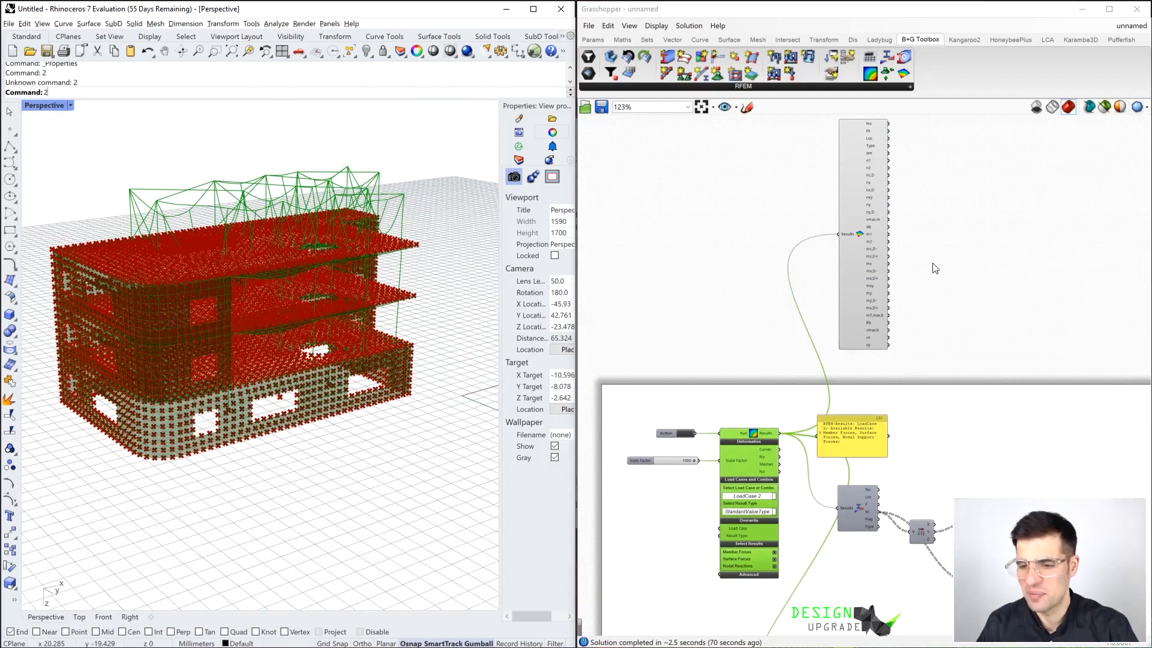
Turn off the preview of the Surface Forces component
{"action": "left_click", "coordinate": [863, 250]}
{"action": "scroll", "coordinate": [891, 237], "scroll_direction": "up", "scroll_amount": 2}
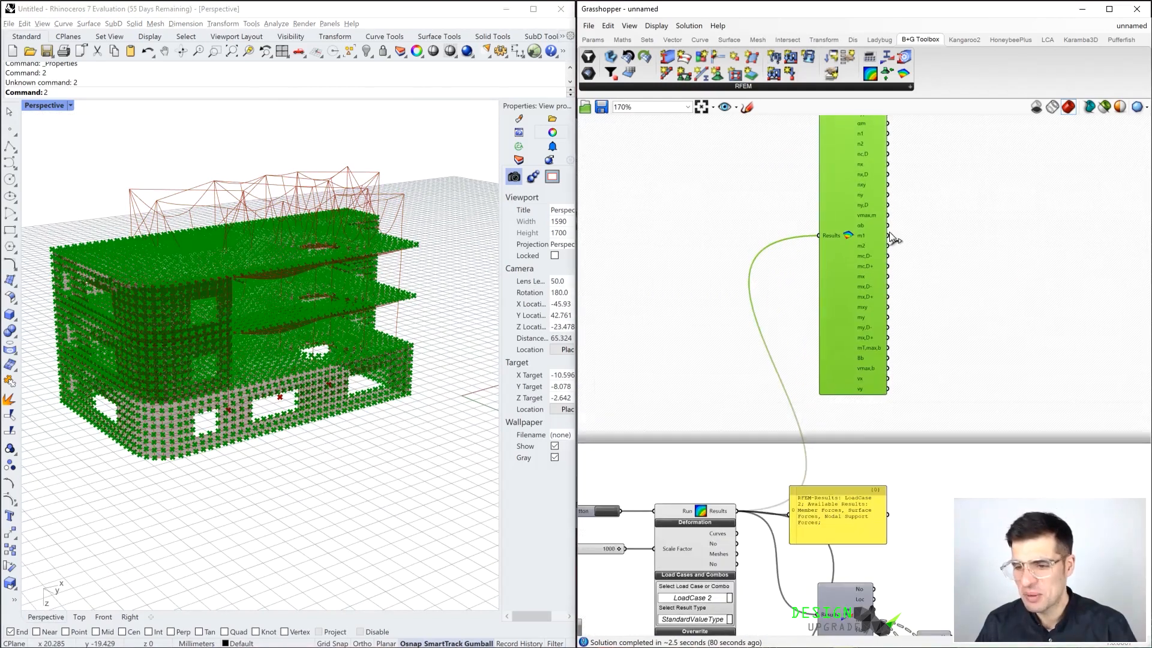
{"action": "left_click", "coordinate": [952, 243]}
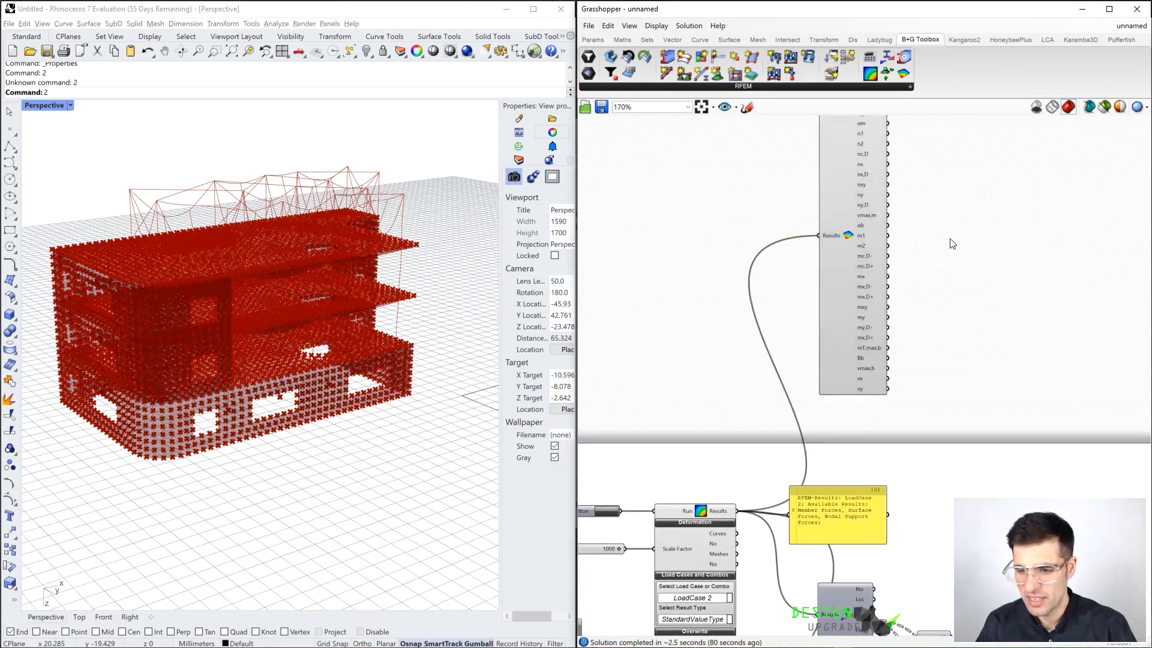
{"action": "left_click", "coordinate": [872, 232]}
{"action": "right_click_drag", "start_coordinate": [931, 226], "coordinate": [933, 225]}
{"action": "right_click", "coordinate": [955, 253]}
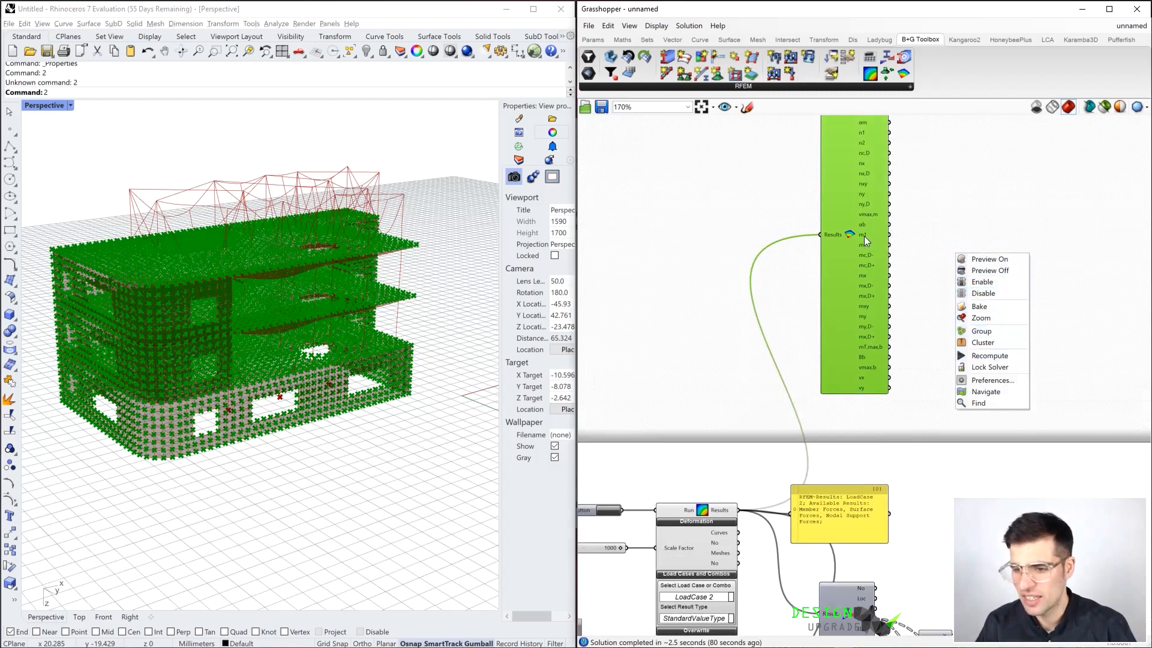
{"action": "left_click", "coordinate": [991, 271]}
{"action": "left_click", "coordinate": [967, 248]}
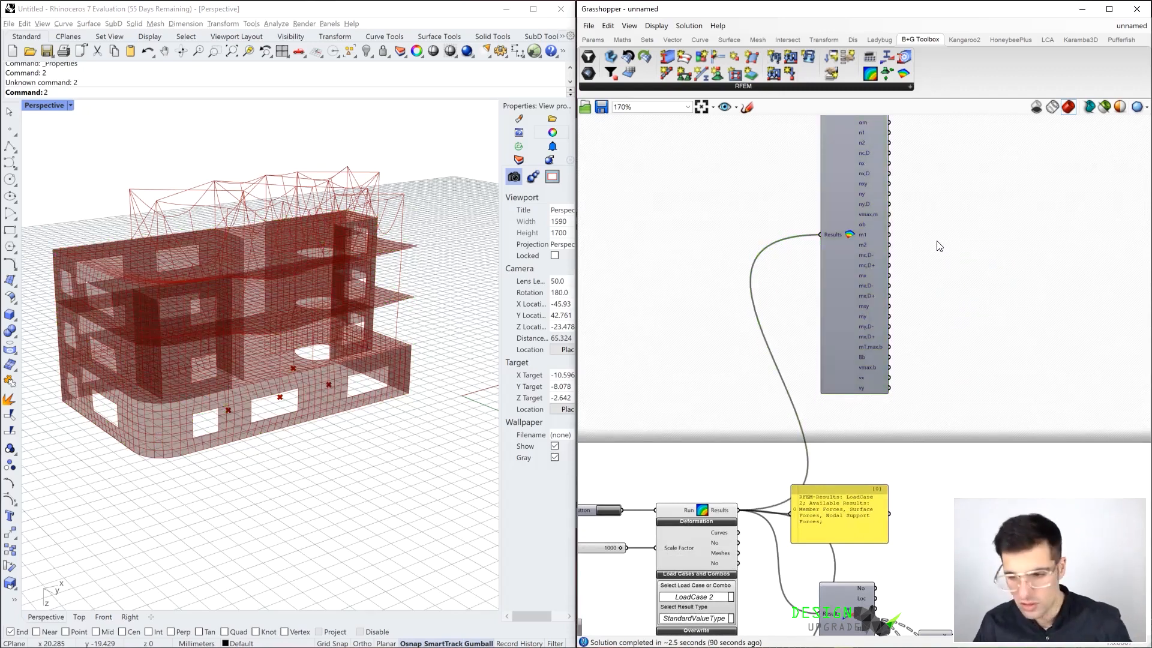
Add a Panel connected to the m1 output of Surface Forces and place it beside the component
{"action": "double_click", "coordinate": [941, 244]}
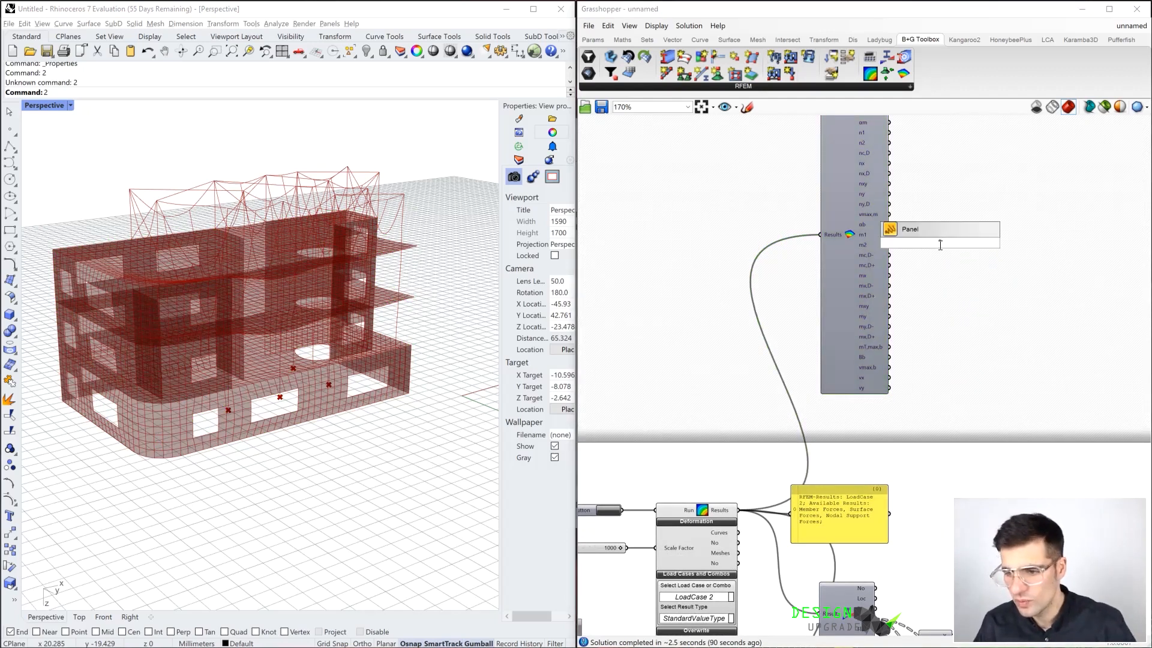
{"action": "left_click", "coordinate": [940, 234]}
{"action": "left_click_drag", "start_coordinate": [889, 235], "coordinate": [977, 238]}
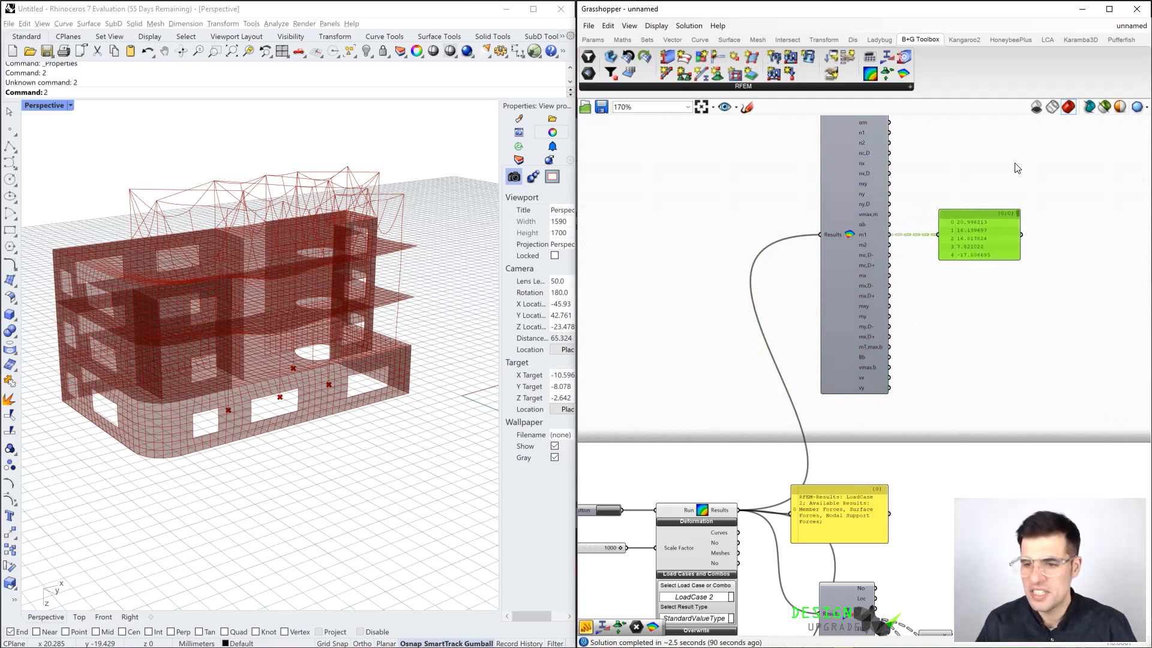
{"action": "left_click_drag", "start_coordinate": [966, 218], "coordinate": [1026, 210]}
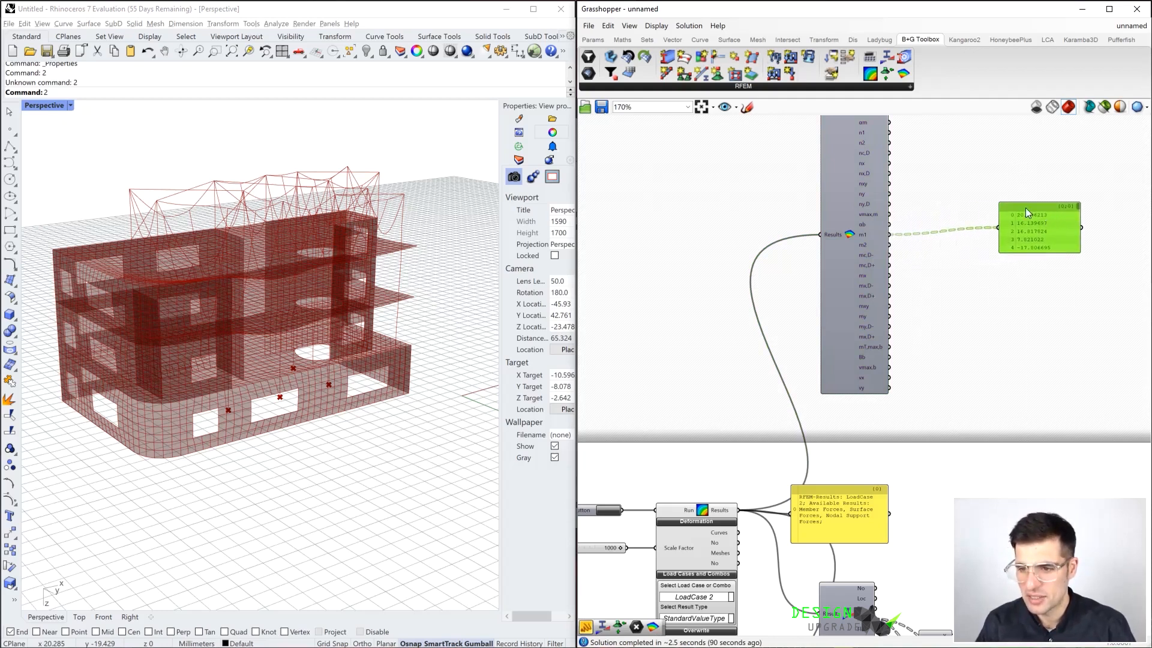
Replace the m1 Panel with a Gradient component beside Surface Forces and apply the red-yellow-blue preset
{"action": "double_click", "coordinate": [952, 149]}
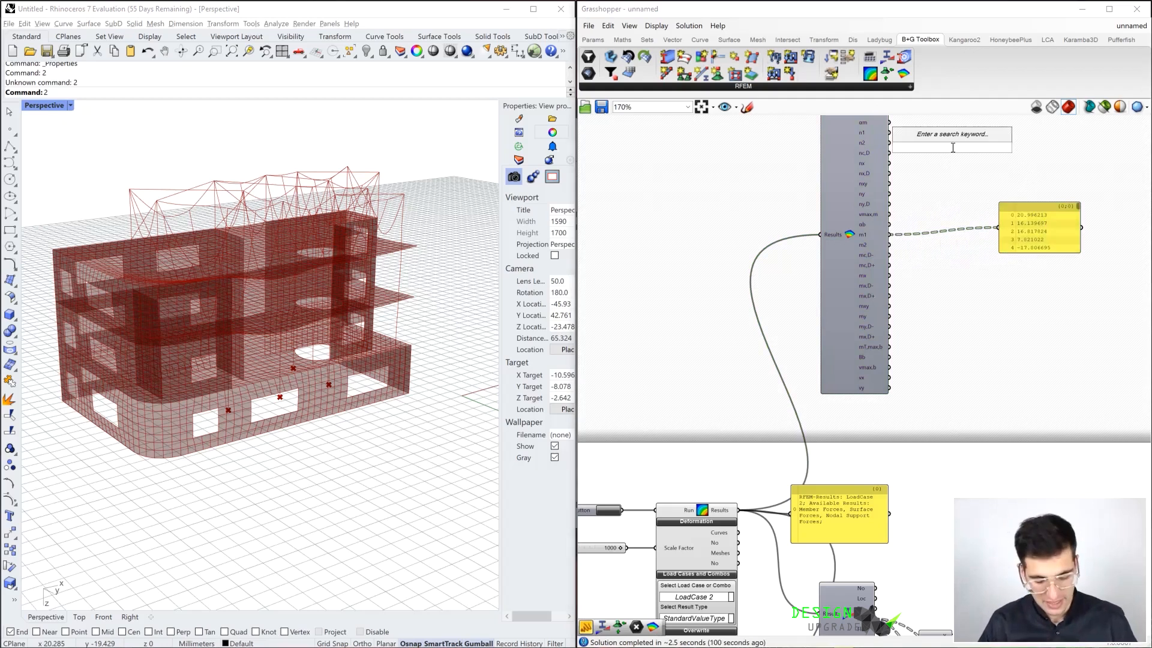
{"action": "type", "text": "gra"}
{"action": "left_click", "coordinate": [954, 120]}
{"action": "left_click_drag", "start_coordinate": [1074, 255], "coordinate": [1127, 246]}
{"action": "left_click_drag", "start_coordinate": [1023, 225], "coordinate": [1040, 253]}
{"action": "left_click_drag", "start_coordinate": [977, 149], "coordinate": [1002, 192]}
{"action": "right_click", "coordinate": [1003, 192]}
{"action": "mouse_move", "coordinate": [1074, 252]}
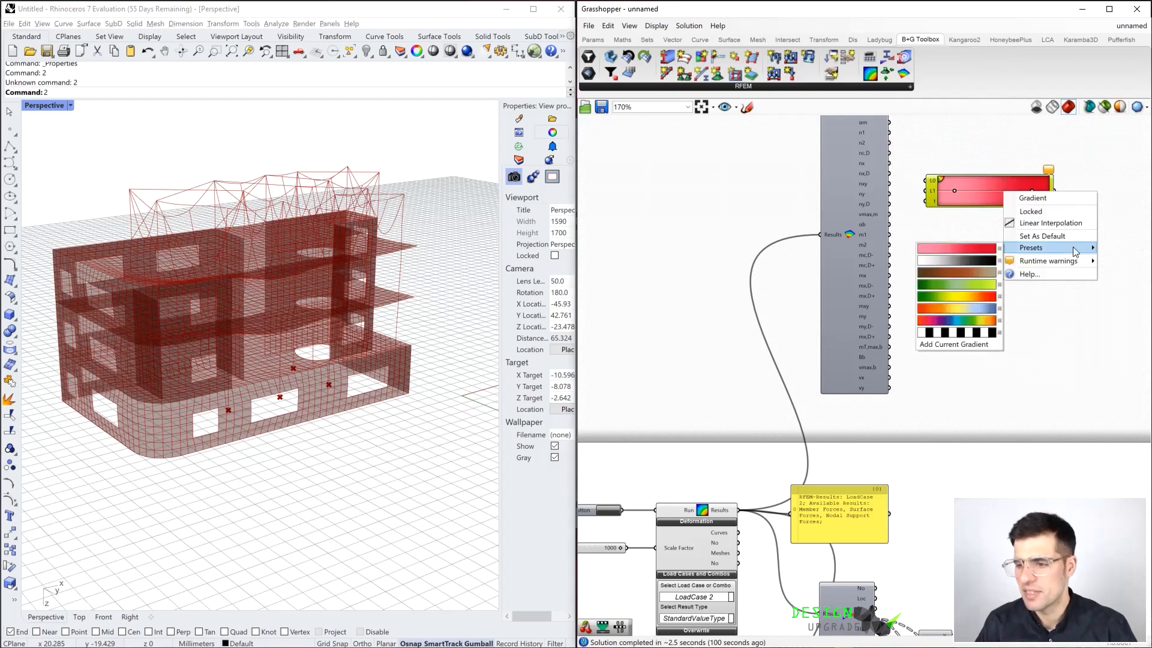
{"action": "left_click", "coordinate": [963, 306]}
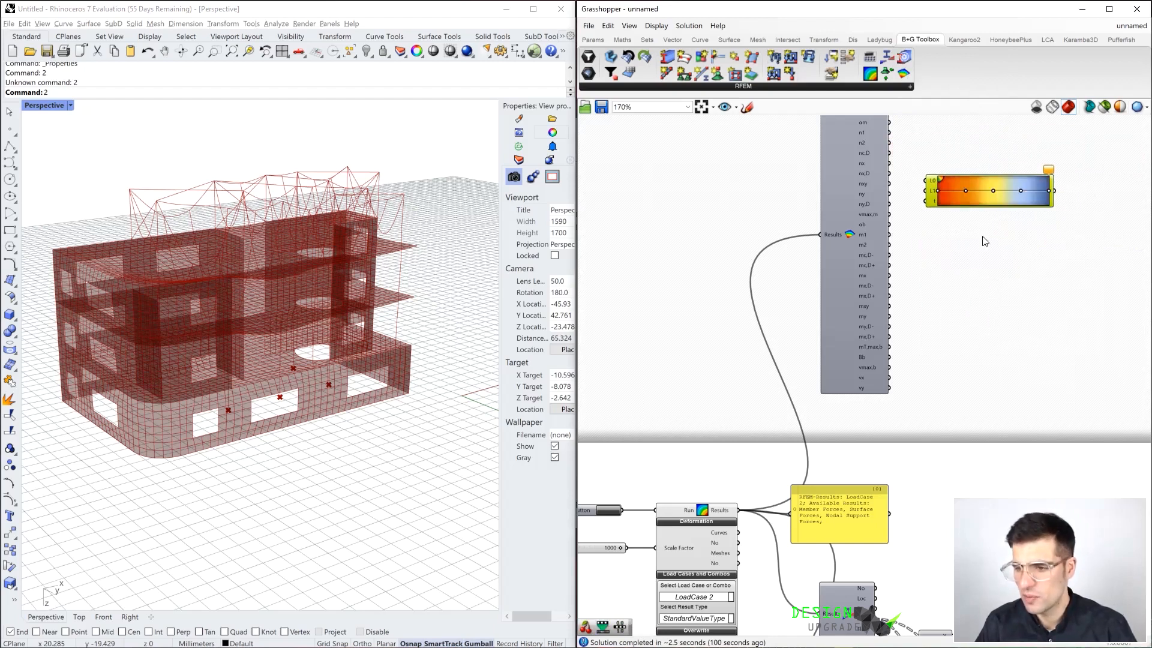
{"action": "left_click_drag", "start_coordinate": [994, 200], "coordinate": [1015, 218]}
Check the m1 moments of Surface Forces in an enlarged temporary Panel and delete that Panel
{"action": "scroll", "coordinate": [1005, 237], "scroll_direction": "up", "scroll_amount": 3}
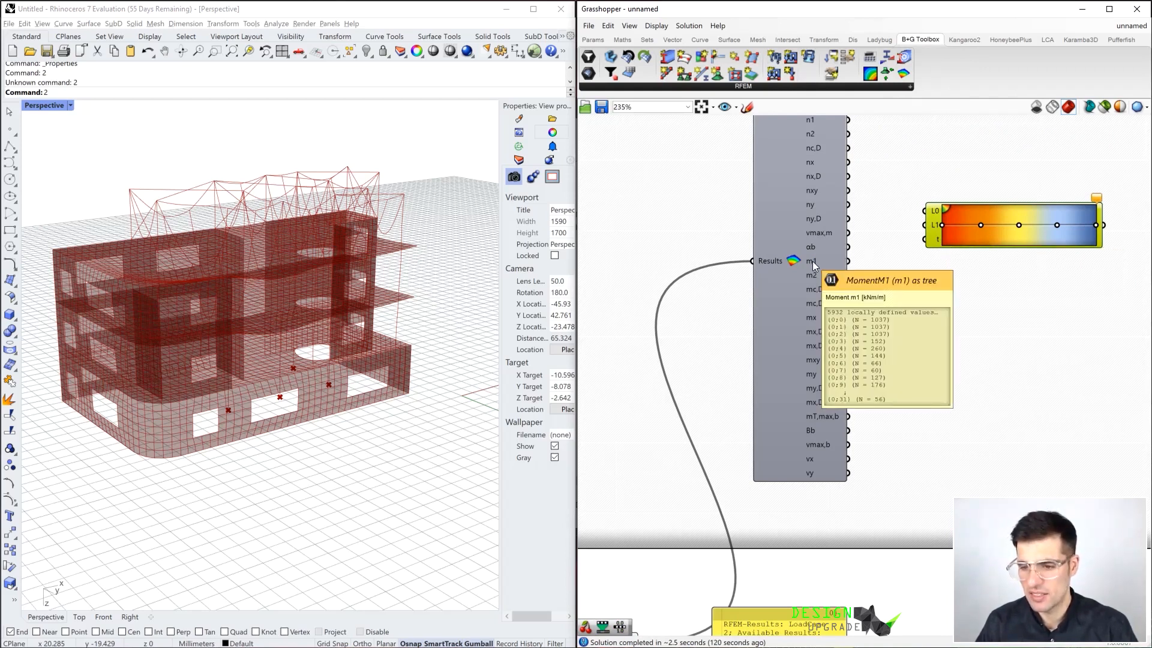
{"action": "double_click", "coordinate": [888, 298]}
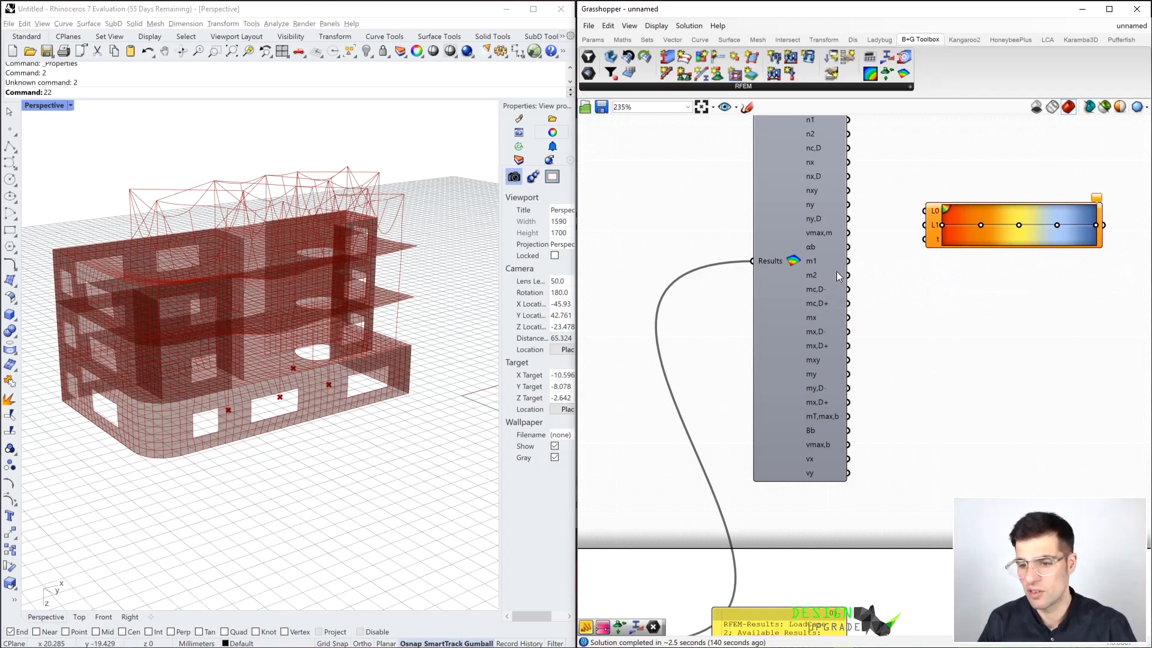
{"action": "double_click", "coordinate": [919, 286]}
{"action": "type", "text": "\""}
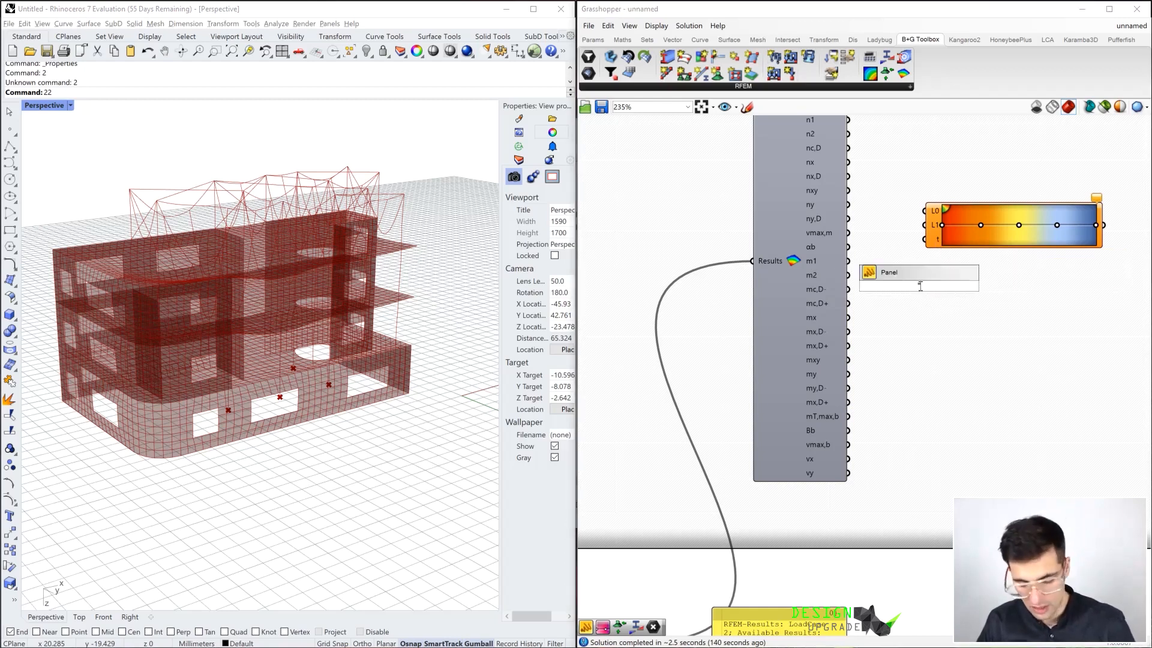
{"action": "key", "text": "Return"}
{"action": "left_click_drag", "start_coordinate": [877, 291], "coordinate": [903, 304]}
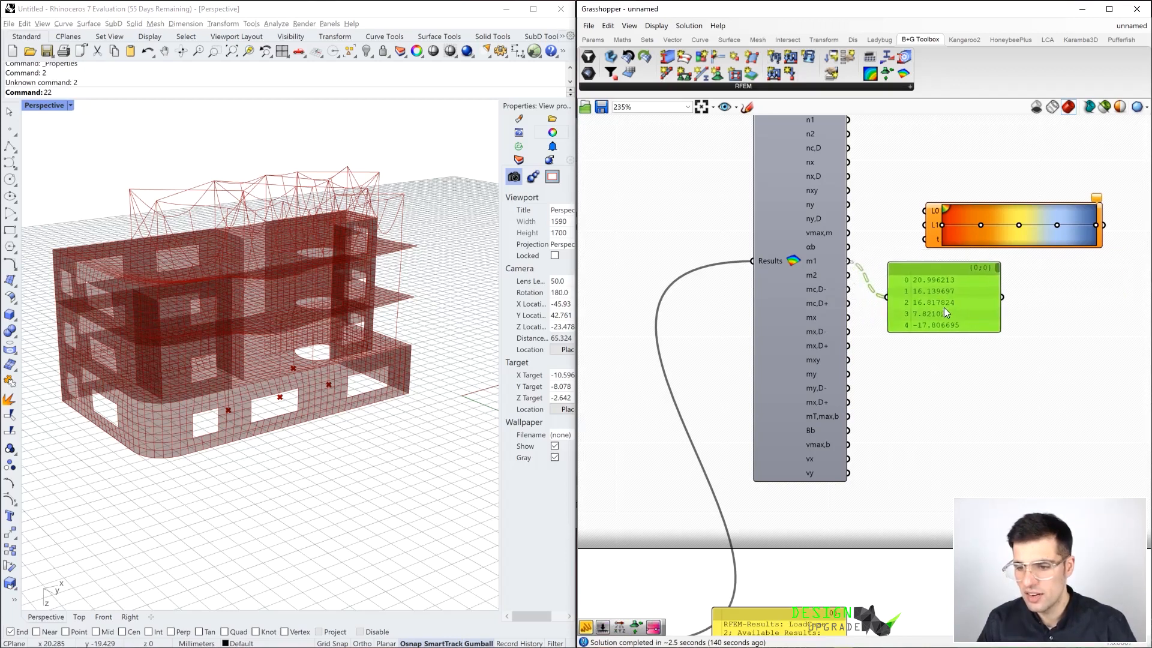
{"action": "left_click_drag", "start_coordinate": [998, 330], "coordinate": [1091, 416]}
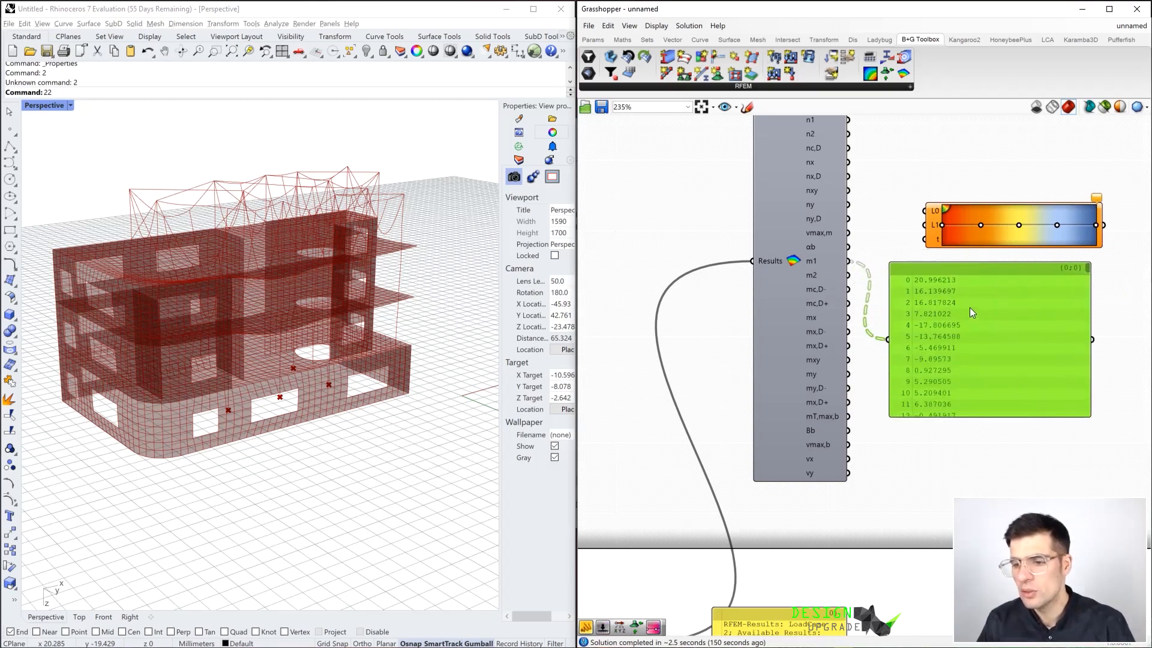
{"action": "key", "text": "Delete"}
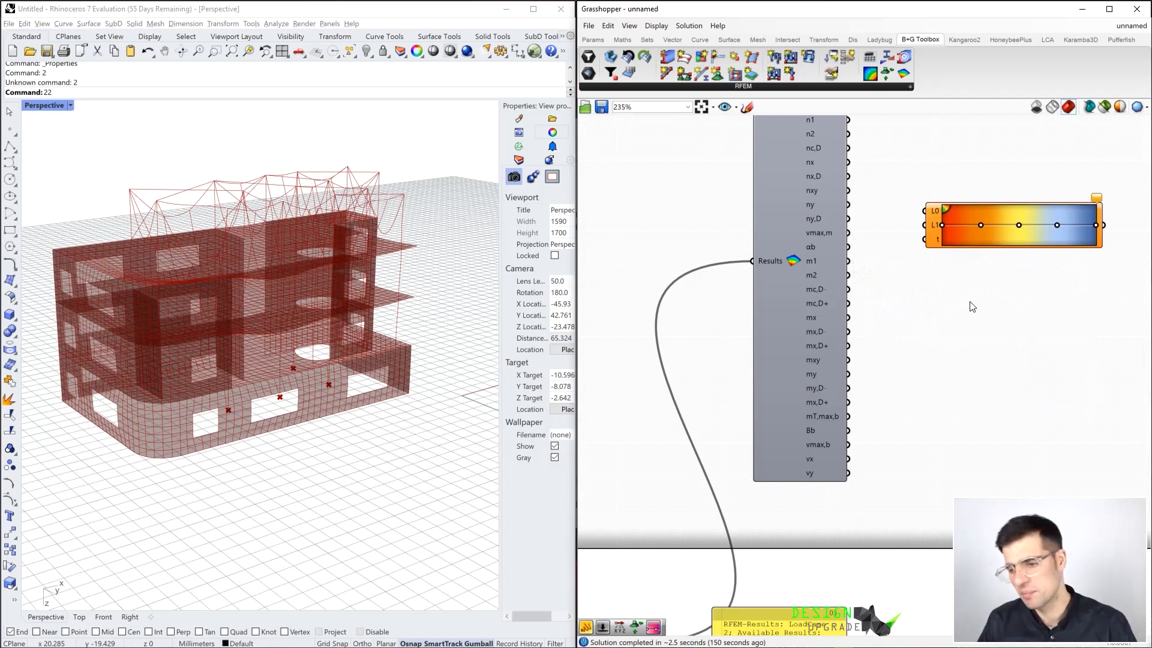
Add a Remap Numbers component beside Surface Forces, connect m1 to its Value input, and move the Gradient above it
{"action": "double_click", "coordinate": [969, 303]}
{"action": "type", "text": "rem"}
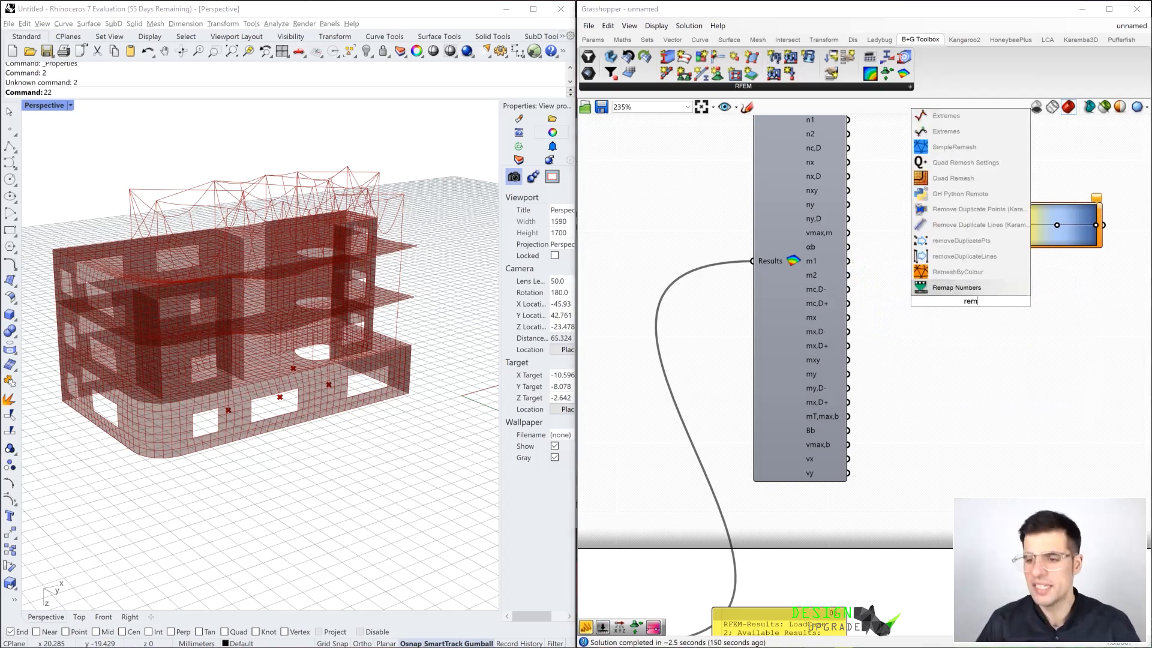
{"action": "left_click", "coordinate": [959, 288]}
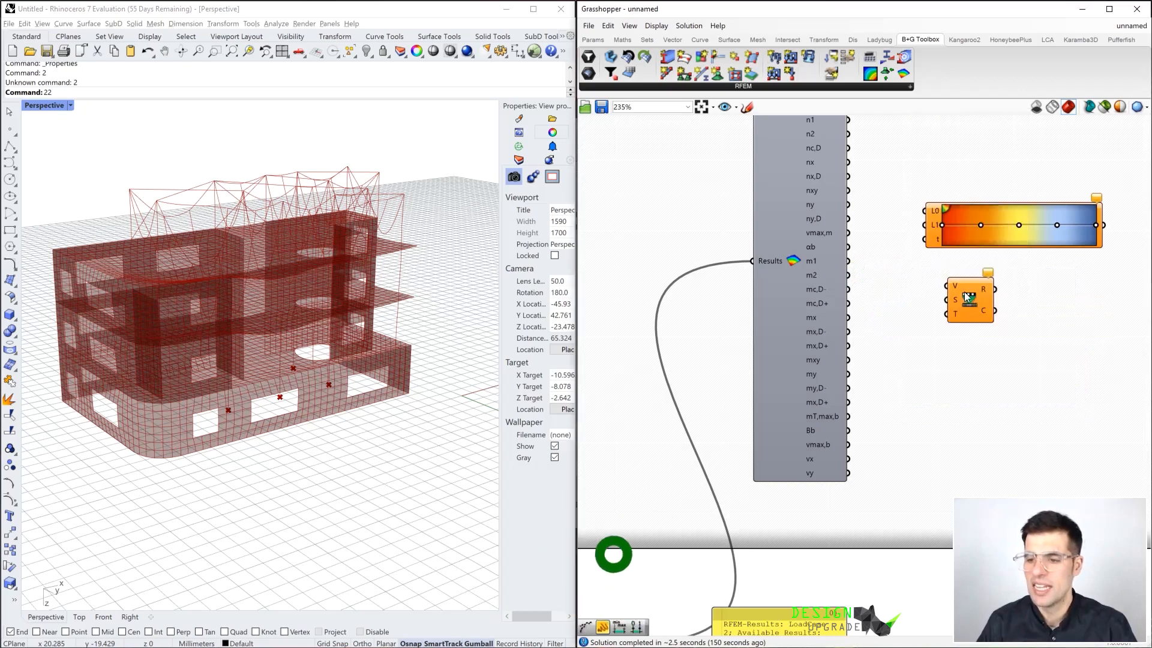
{"action": "left_click_drag", "start_coordinate": [847, 260], "coordinate": [962, 294]}
{"action": "left_click_drag", "start_coordinate": [1018, 246], "coordinate": [1063, 228]}
{"action": "left_click_drag", "start_coordinate": [990, 318], "coordinate": [979, 279]}
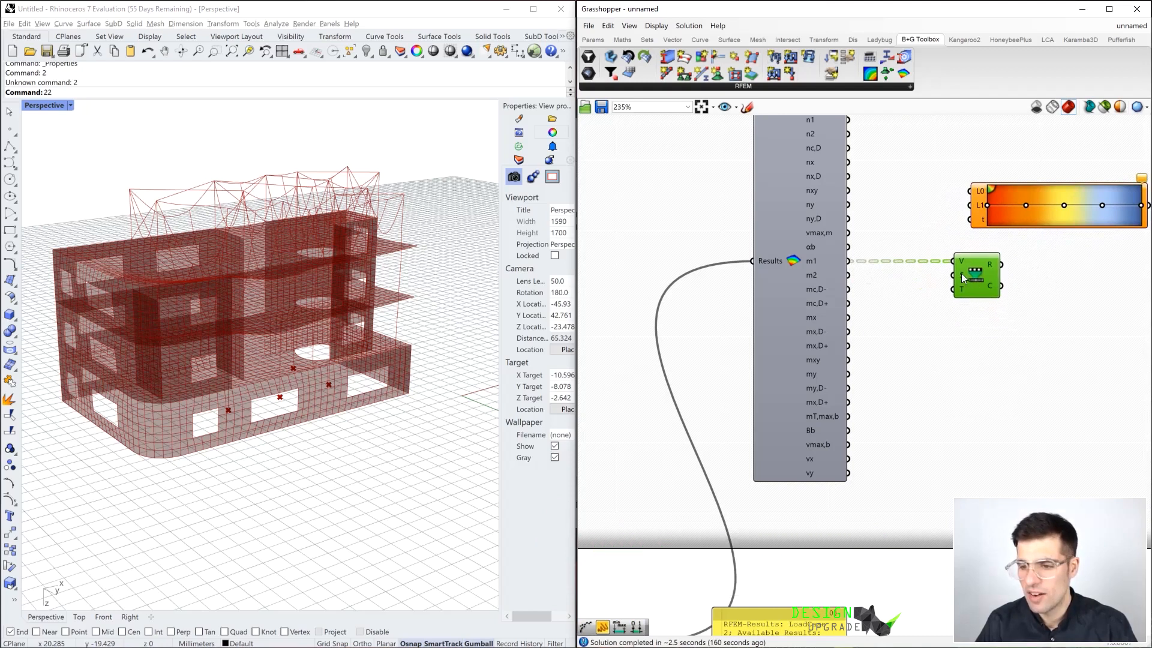
Add a Bounds component below Remap Numbers and connect the m1 output of Surface Forces to it
{"action": "double_click", "coordinate": [939, 336]}
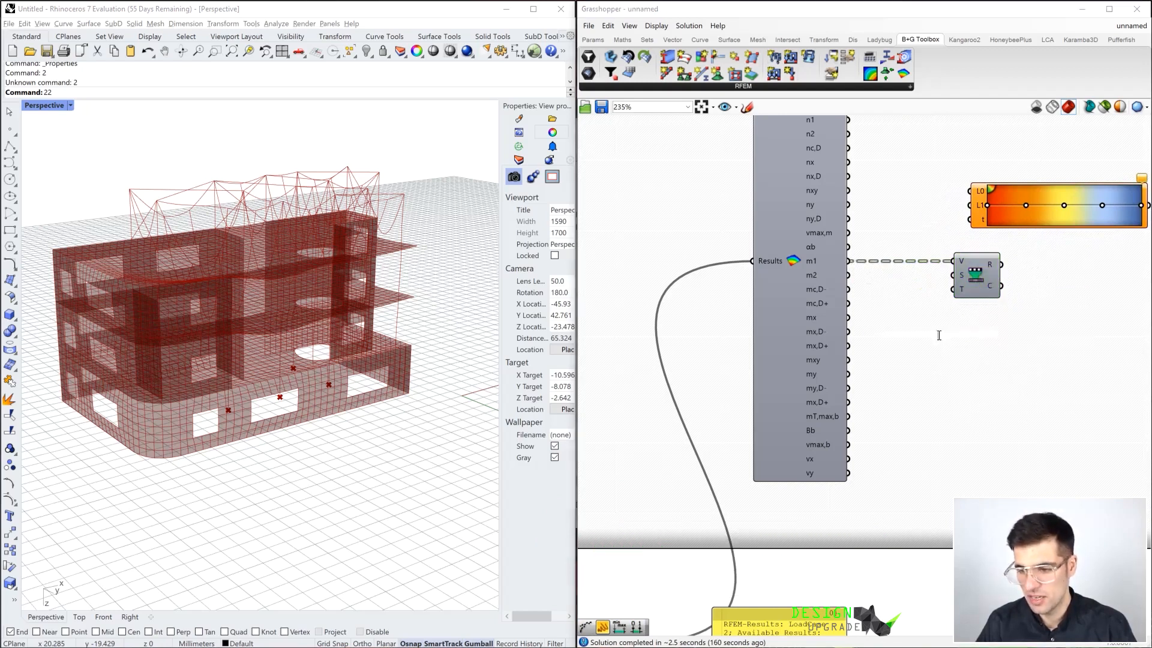
{"action": "type", "text": "b"}
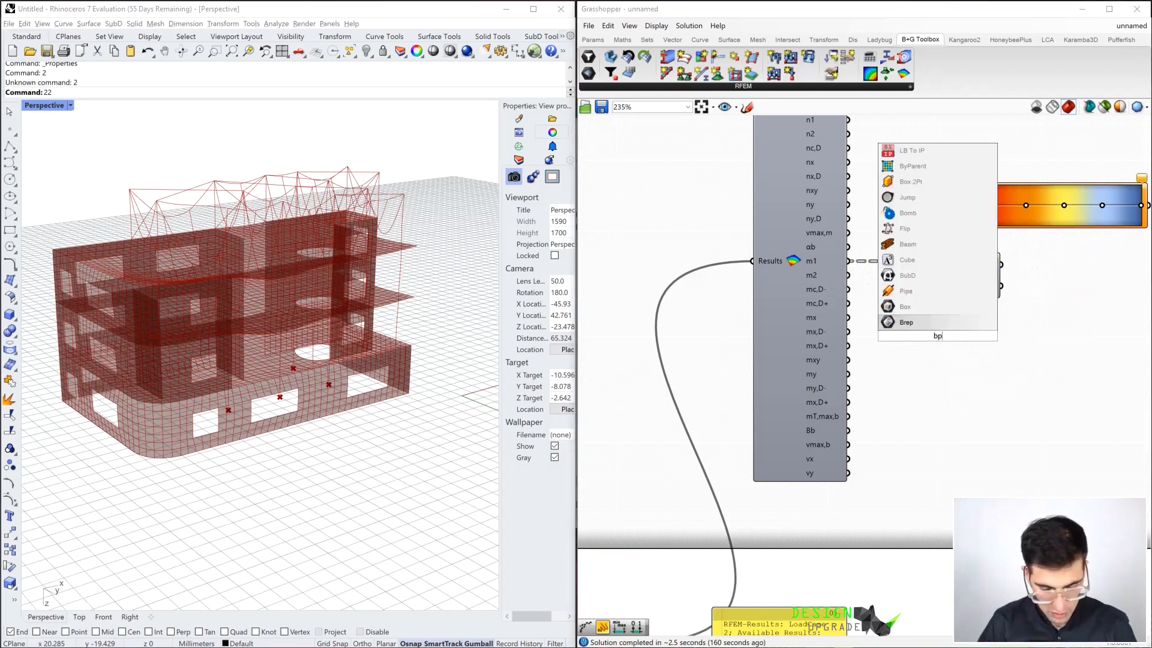
{"action": "type", "text": "ounds"}
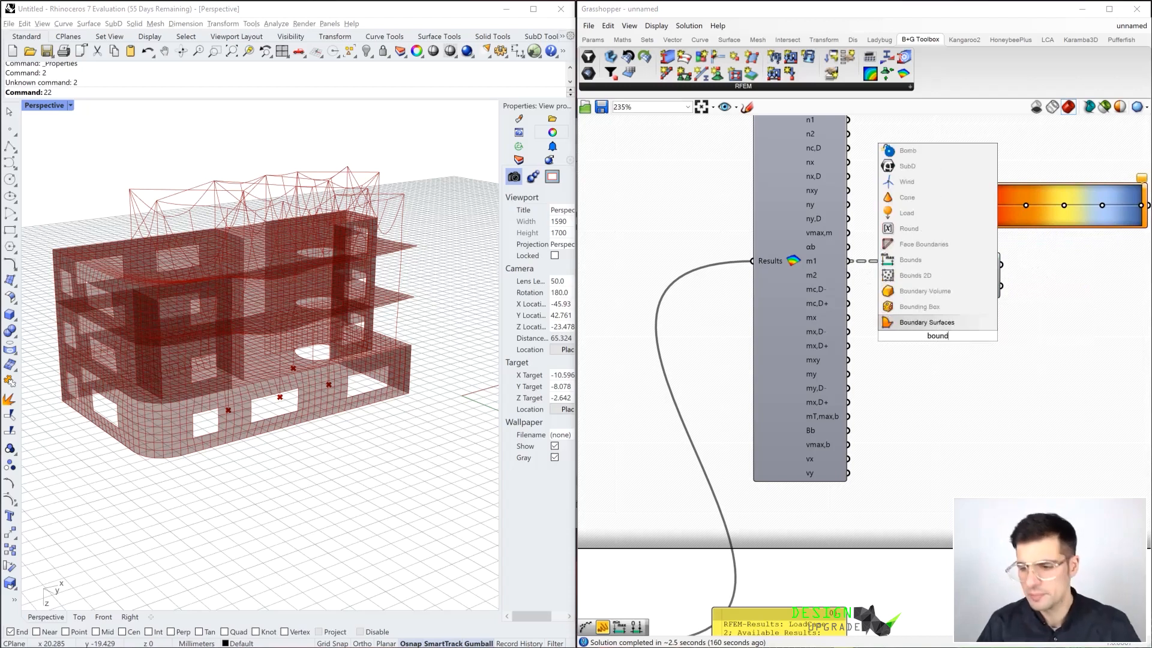
{"action": "left_click", "coordinate": [958, 269]}
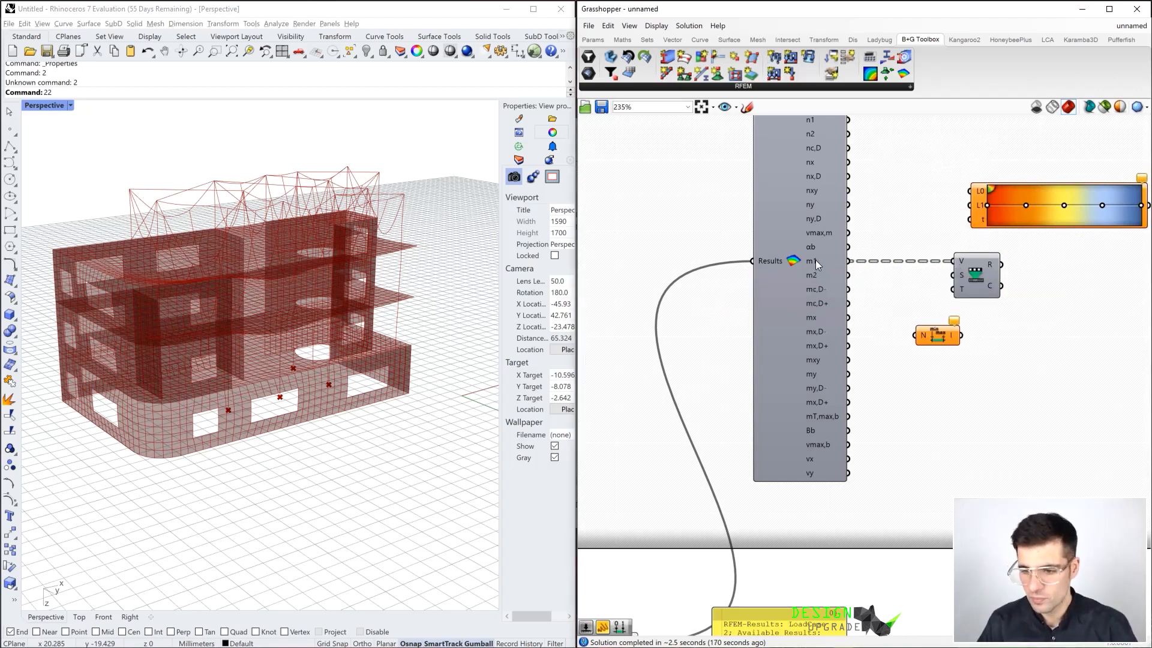
{"action": "left_click_drag", "start_coordinate": [851, 263], "coordinate": [918, 336]}
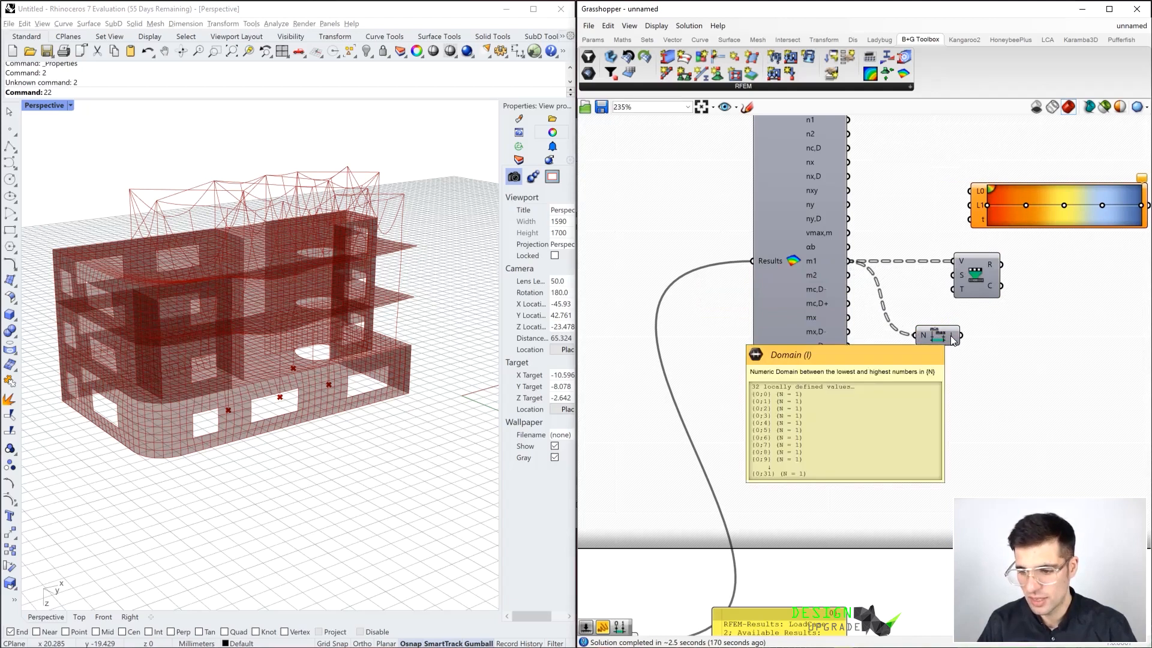
Check the m1 domains from Bounds in a temporary Panel and delete that Panel
{"action": "double_click", "coordinate": [982, 345]}
{"action": "type", "text": "panel"}
{"action": "key", "text": "Return"}
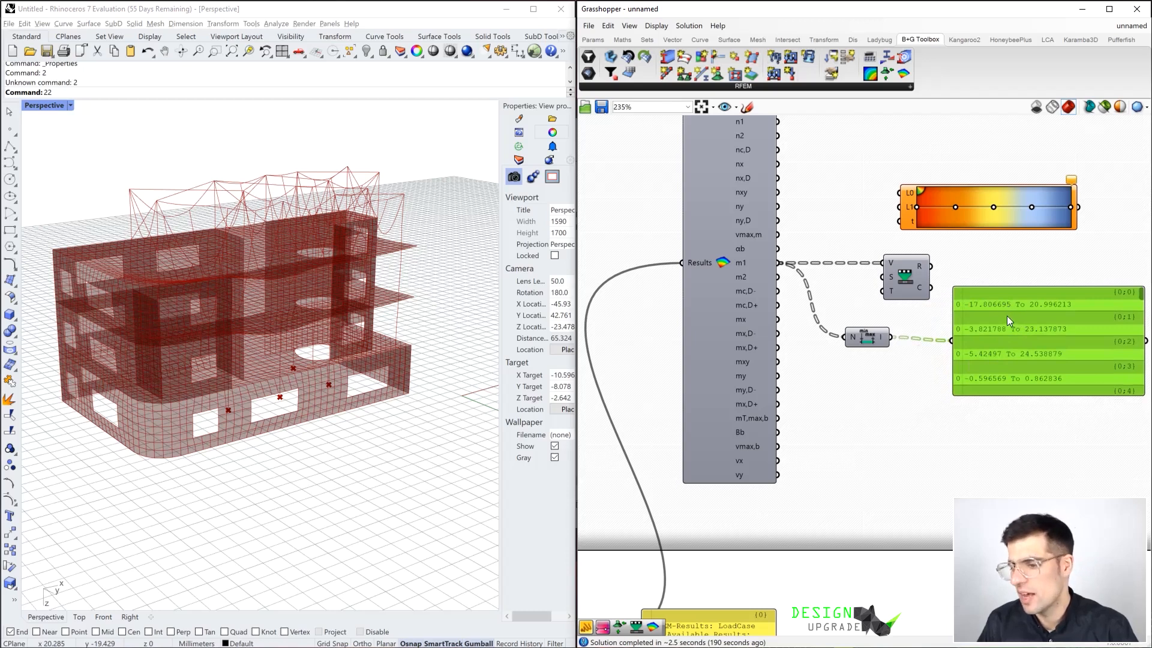
{"action": "key", "text": "Delete"}
Shift Remap Numbers away from Surface Forces and connect the Bounds domain to its Source input
{"action": "left_click_drag", "start_coordinate": [900, 288], "coordinate": [927, 287]}
{"action": "left_click_drag", "start_coordinate": [889, 336], "coordinate": [941, 279]}
{"action": "mouse_move", "coordinate": [929, 279]}
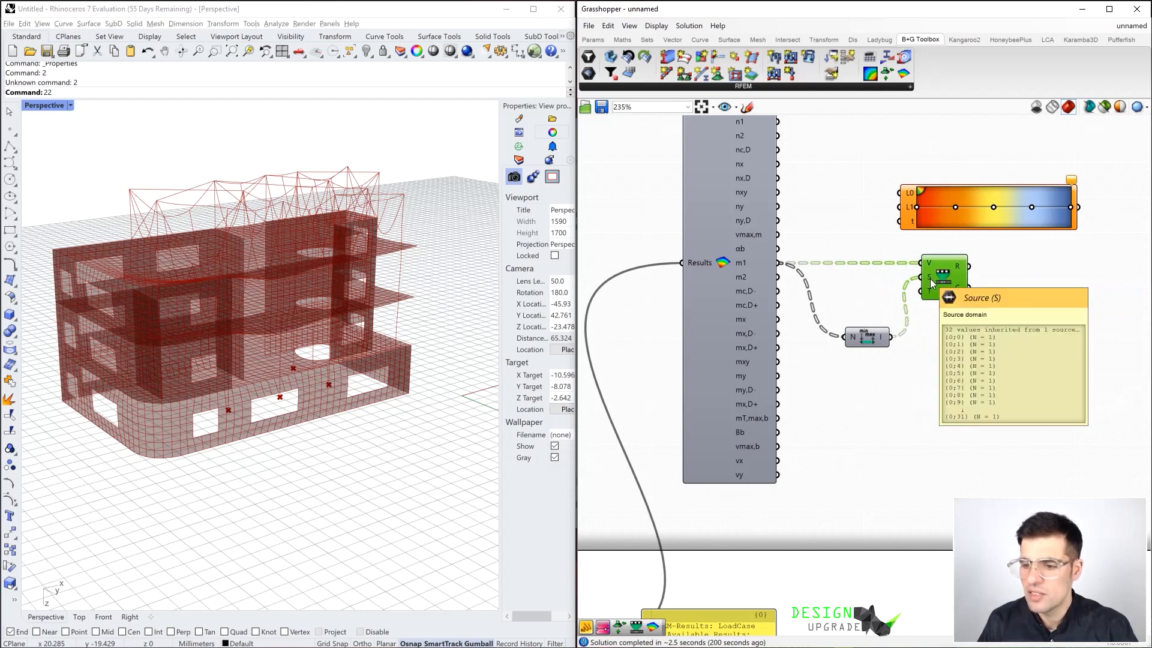
{"action": "left_click", "coordinate": [1033, 294]}
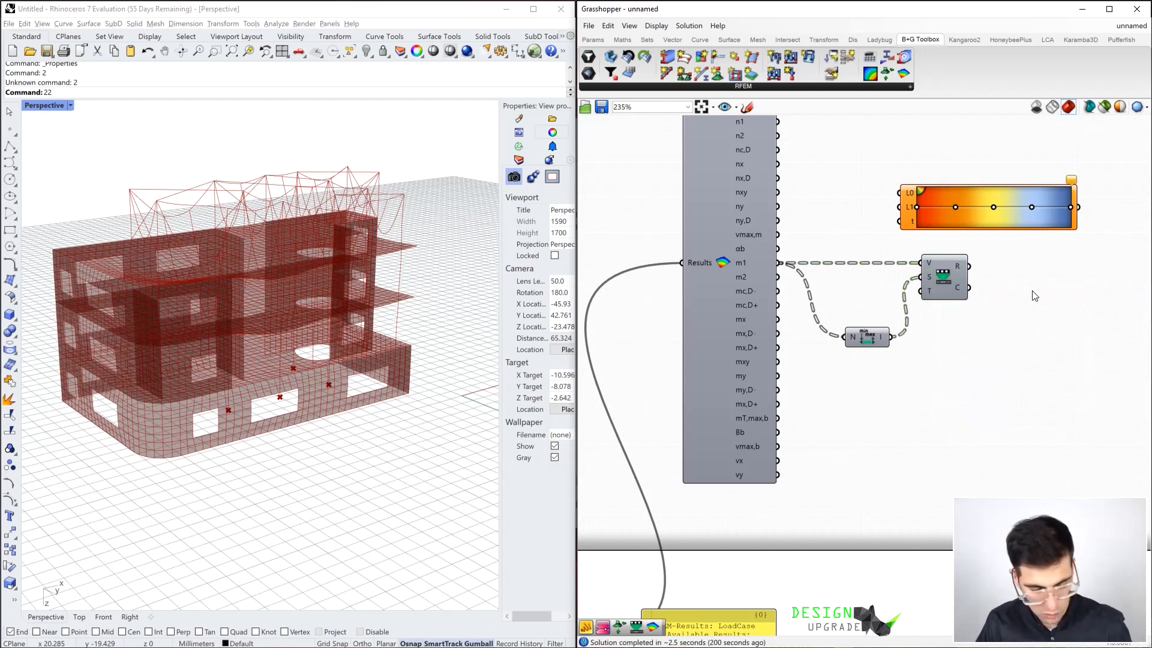
Check the remapped values of Remap Numbers in an enlarged temporary Panel and delete that Panel
{"action": "double_click", "coordinate": [1034, 293]}
{"action": "type", "text": "Panel"}
{"action": "key", "text": "Return"}
{"action": "left_click_drag", "start_coordinate": [987, 288], "coordinate": [1010, 282]}
{"action": "right_click_drag", "start_coordinate": [1034, 282], "coordinate": [889, 284]}
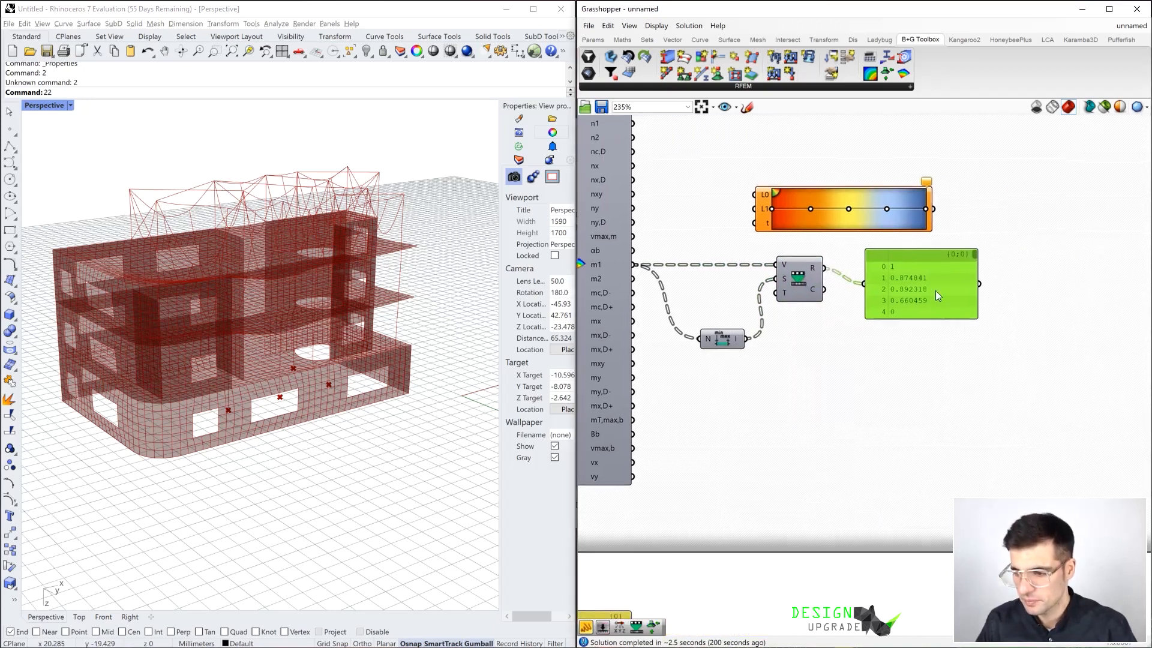
{"action": "left_click_drag", "start_coordinate": [972, 316], "coordinate": [1015, 347]}
{"action": "left_click_drag", "start_coordinate": [1013, 251], "coordinate": [1008, 293]}
{"action": "key", "text": "Delete"}
Connect the remapped values to the Gradient's t input, with the Gradient placed beside Remap Numbers
{"action": "right_click_drag", "start_coordinate": [855, 265], "coordinate": [986, 290]}
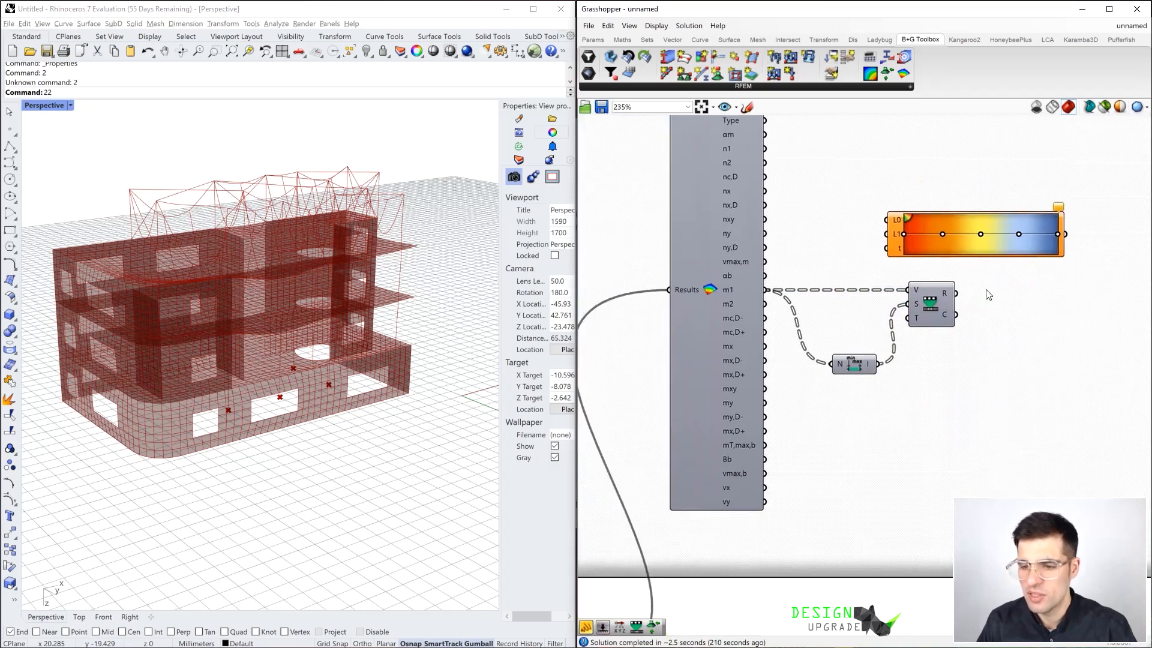
{"action": "left_click_drag", "start_coordinate": [957, 293], "coordinate": [1041, 294]}
{"action": "scroll", "coordinate": [997, 363], "scroll_direction": "down", "scroll_amount": 1}
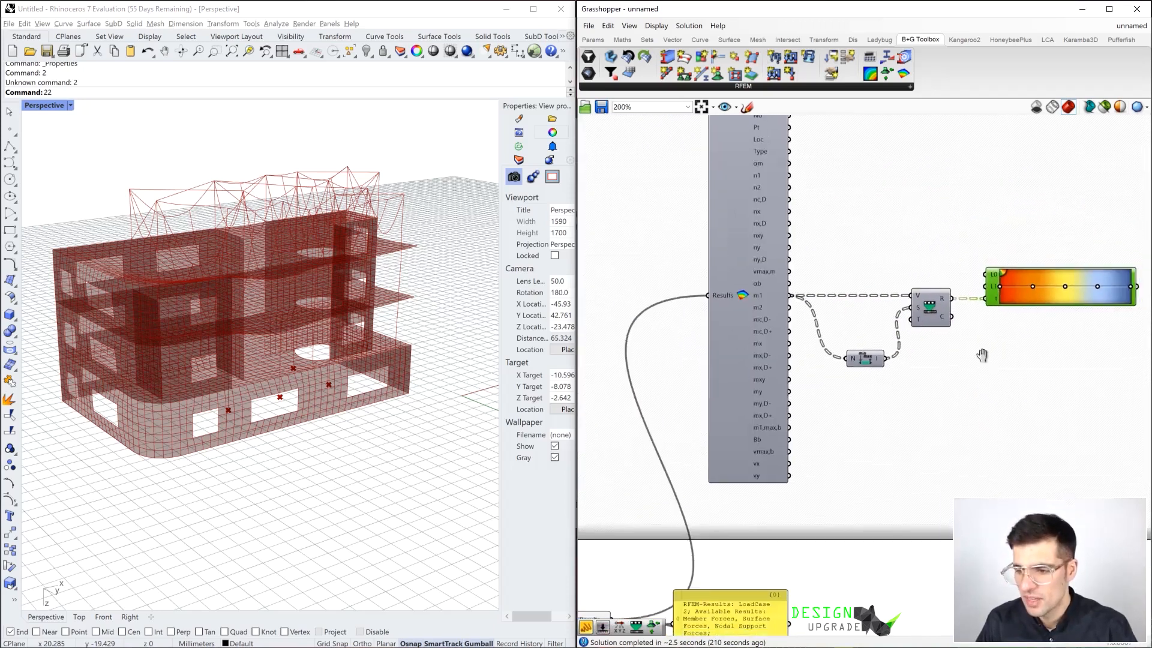
Add a Mesh Colours component below the Gradient and connect the Gradient output to its Colours input
{"action": "right_click_drag", "start_coordinate": [997, 362], "coordinate": [877, 326]}
{"action": "double_click", "coordinate": [936, 344]}
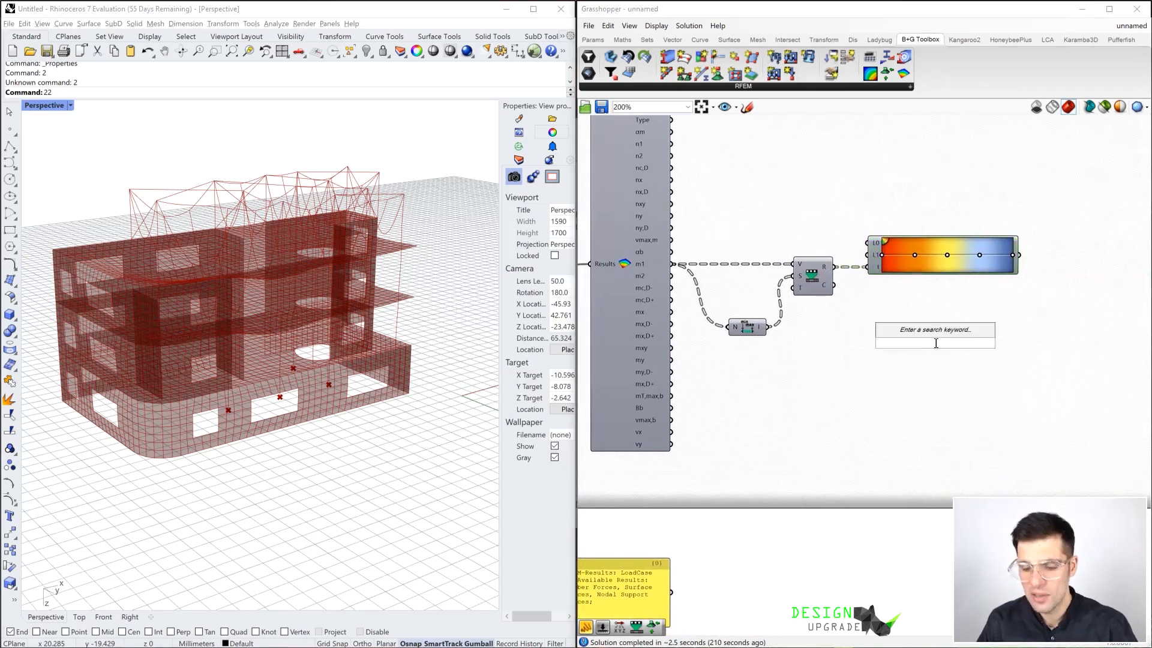
{"action": "type", "text": "mesh"}
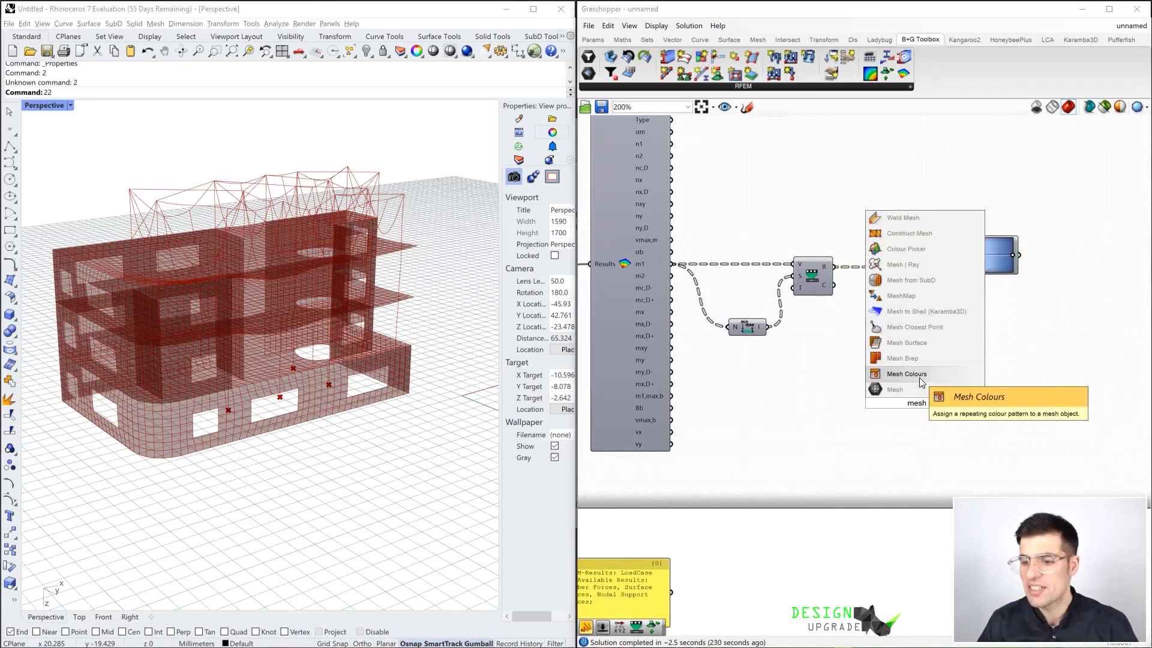
{"action": "left_click", "coordinate": [920, 376]}
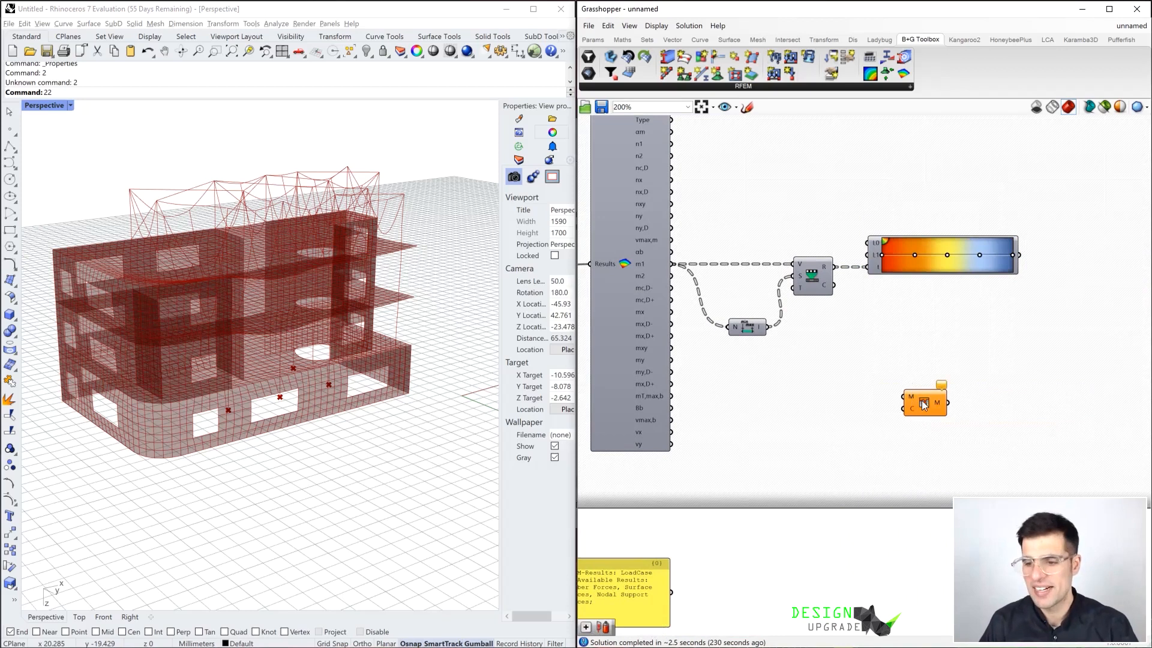
{"action": "left_click_drag", "start_coordinate": [1014, 255], "coordinate": [911, 407]}
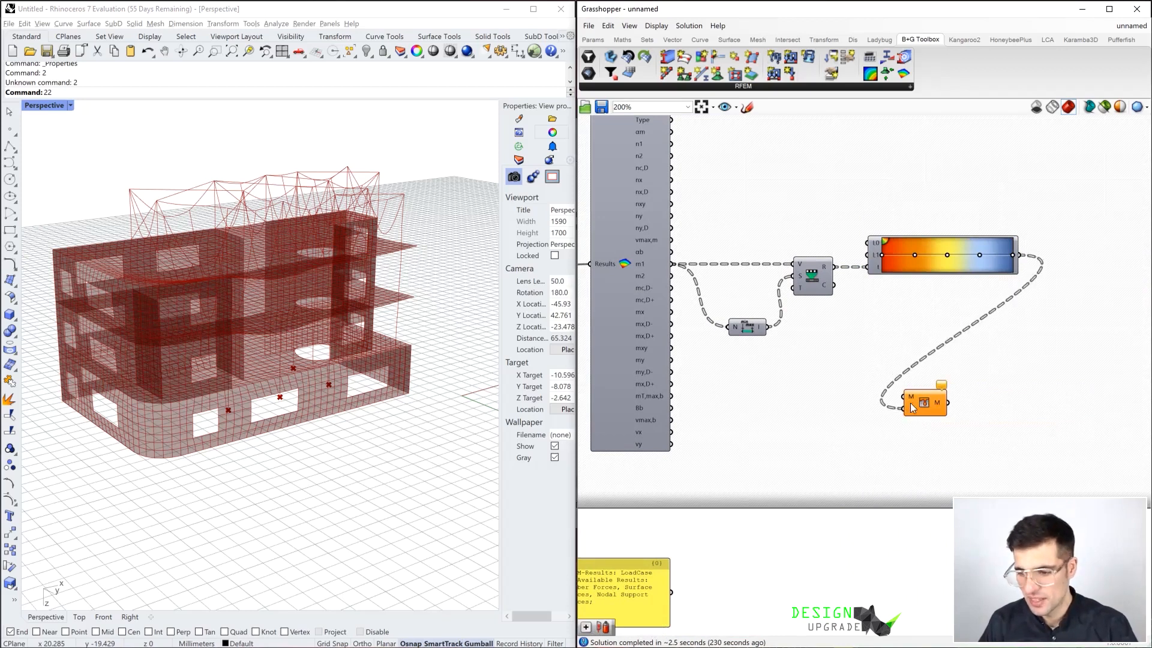
Graft the Mesh input of Mesh Colours, connect the RFEM results component's Meshes output to it, and move Mesh Colours clear of the Gradient
{"action": "scroll", "coordinate": [905, 417], "scroll_direction": "up", "scroll_amount": 2}
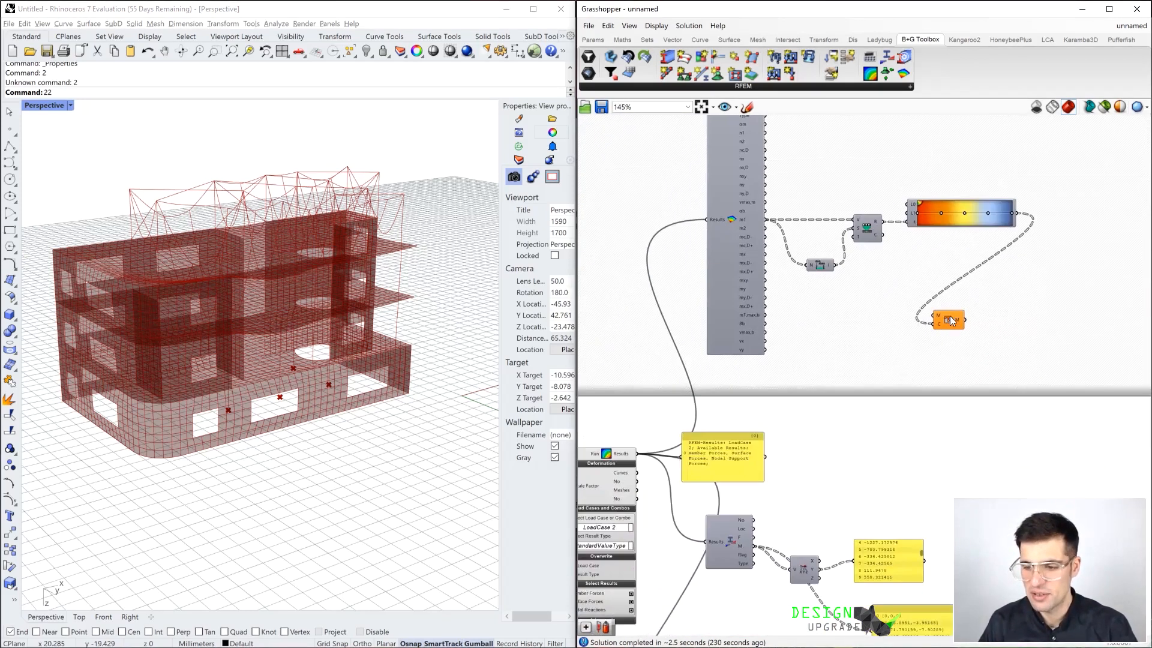
{"action": "right_click", "coordinate": [931, 324]}
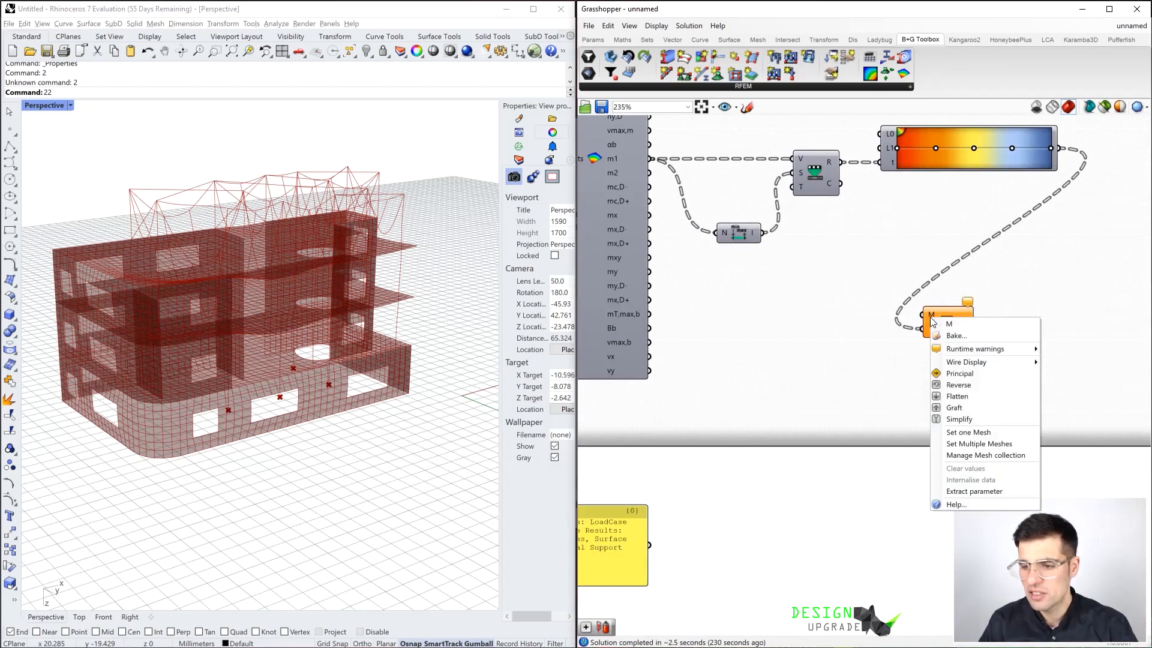
{"action": "left_click", "coordinate": [960, 412]}
{"action": "right_click_drag", "start_coordinate": [900, 391], "coordinate": [947, 330]}
{"action": "scroll", "coordinate": [946, 330], "scroll_direction": "down", "scroll_amount": 3}
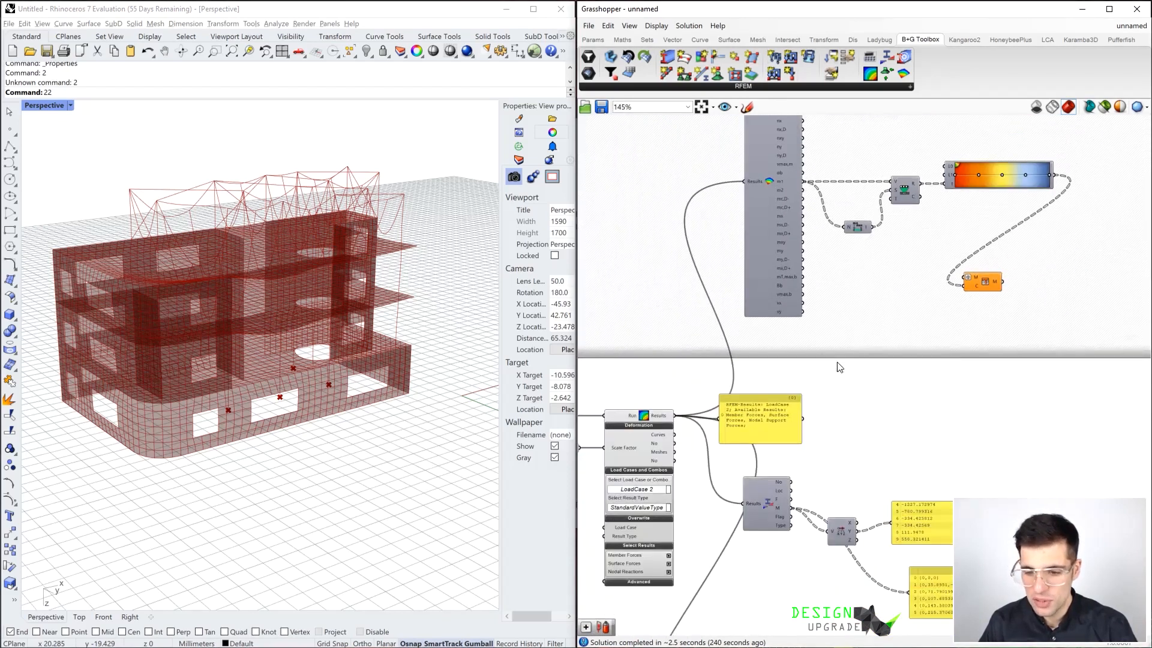
{"action": "left_click_drag", "start_coordinate": [675, 452], "coordinate": [964, 281]}
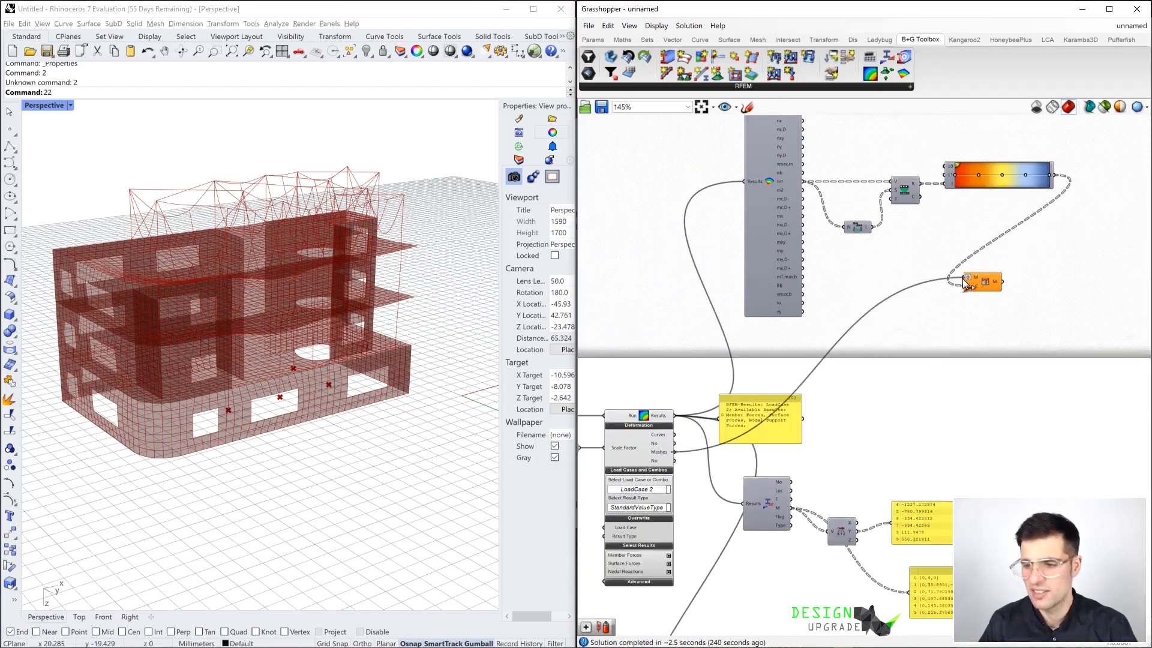
{"action": "left_click_drag", "start_coordinate": [986, 282], "coordinate": [1087, 252]}
{"action": "right_click_drag", "start_coordinate": [1080, 258], "coordinate": [998, 288]}
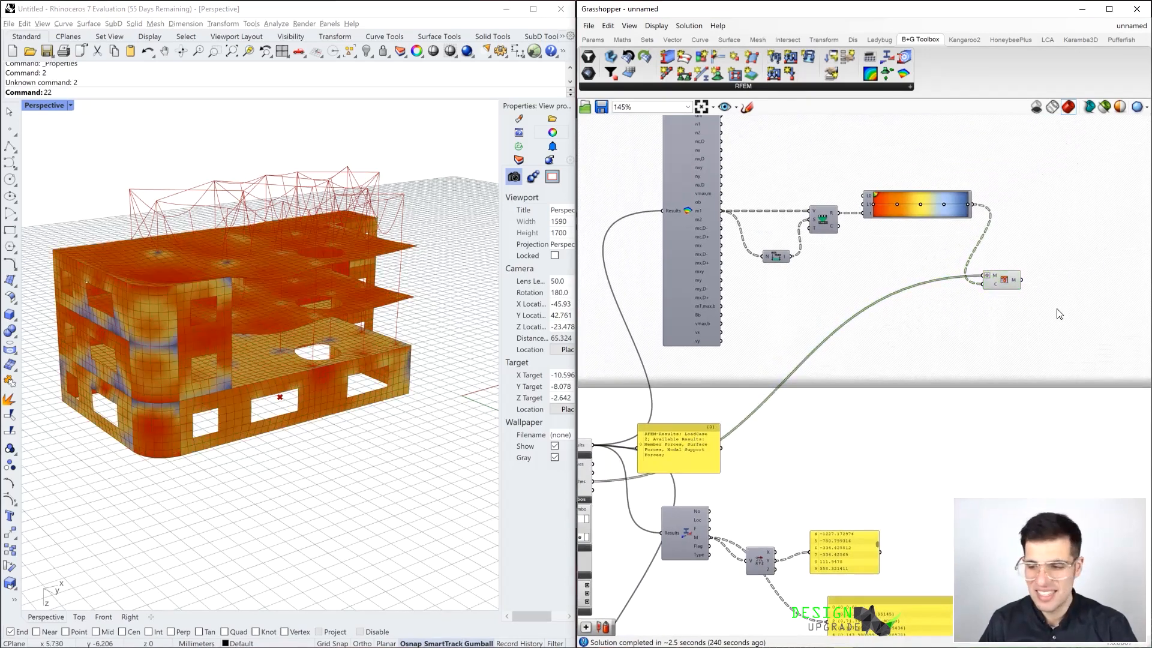
Inspect the coloured building from several angles and adjust the deformation Scale Factor slider to 1000
{"action": "right_click_drag", "start_coordinate": [108, 398], "coordinate": [230, 282]}
{"action": "scroll", "coordinate": [714, 388], "scroll_direction": "down", "scroll_amount": 3}
{"action": "scroll", "coordinate": [714, 388], "scroll_direction": "up", "scroll_amount": 5}
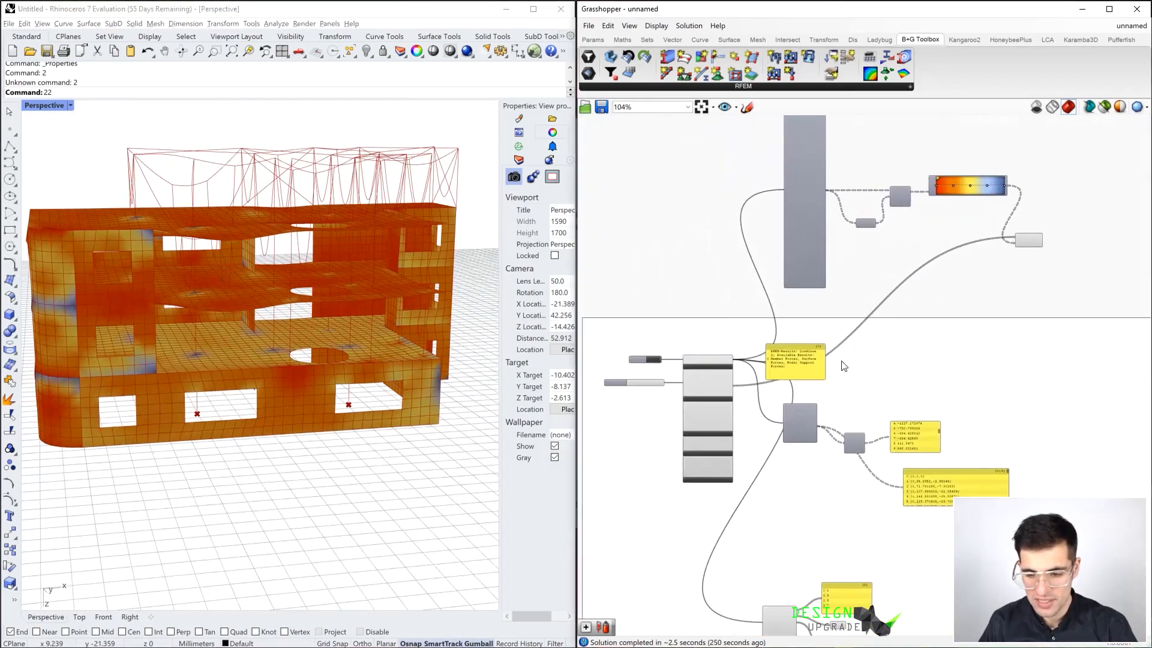
{"action": "mouse_move", "coordinate": [667, 363]}
{"action": "left_mouse_down"}
{"action": "mouse_move", "coordinate": [614, 370]}
{"action": "mouse_move", "coordinate": [668, 375]}
{"action": "left_mouse_up"}
{"action": "right_click_drag", "start_coordinate": [401, 372], "coordinate": [336, 410]}
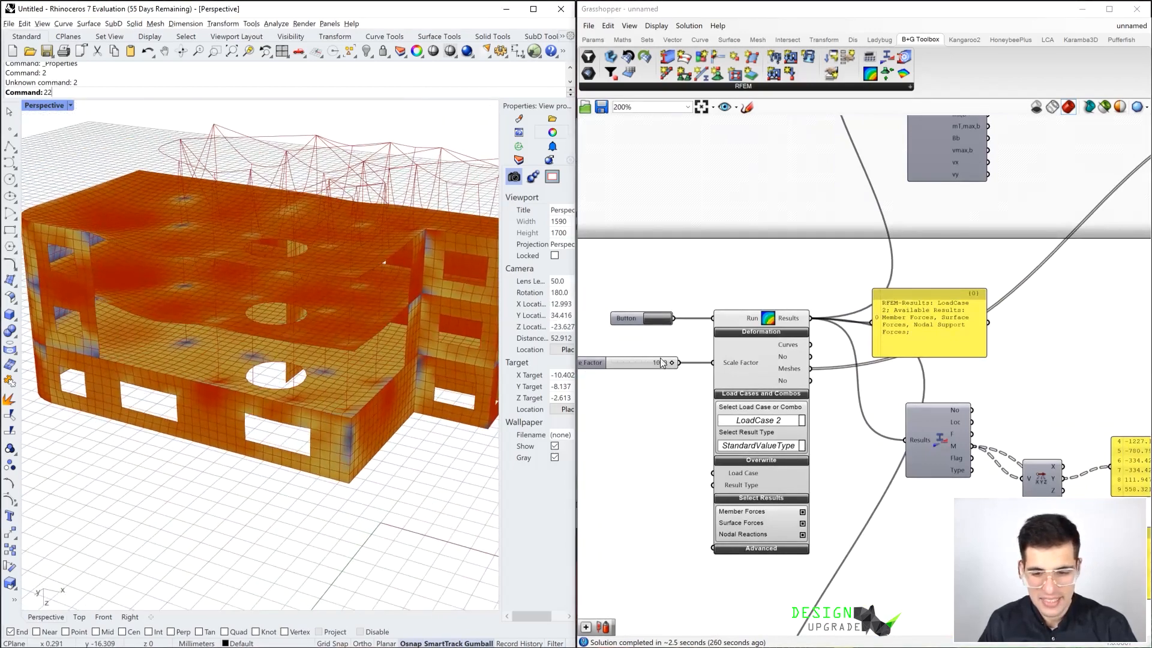
{"action": "mouse_move", "coordinate": [673, 361]}
{"action": "left_mouse_down"}
{"action": "mouse_move", "coordinate": [622, 365]}
{"action": "mouse_move", "coordinate": [655, 363]}
{"action": "left_mouse_up"}
Review the colouring definition, examining the data trees of the m1 output and the Mesh Colours output
{"action": "right_click_drag", "start_coordinate": [1041, 260], "coordinate": [812, 404]}
{"action": "scroll", "coordinate": [813, 411], "scroll_direction": "down", "scroll_amount": 3}
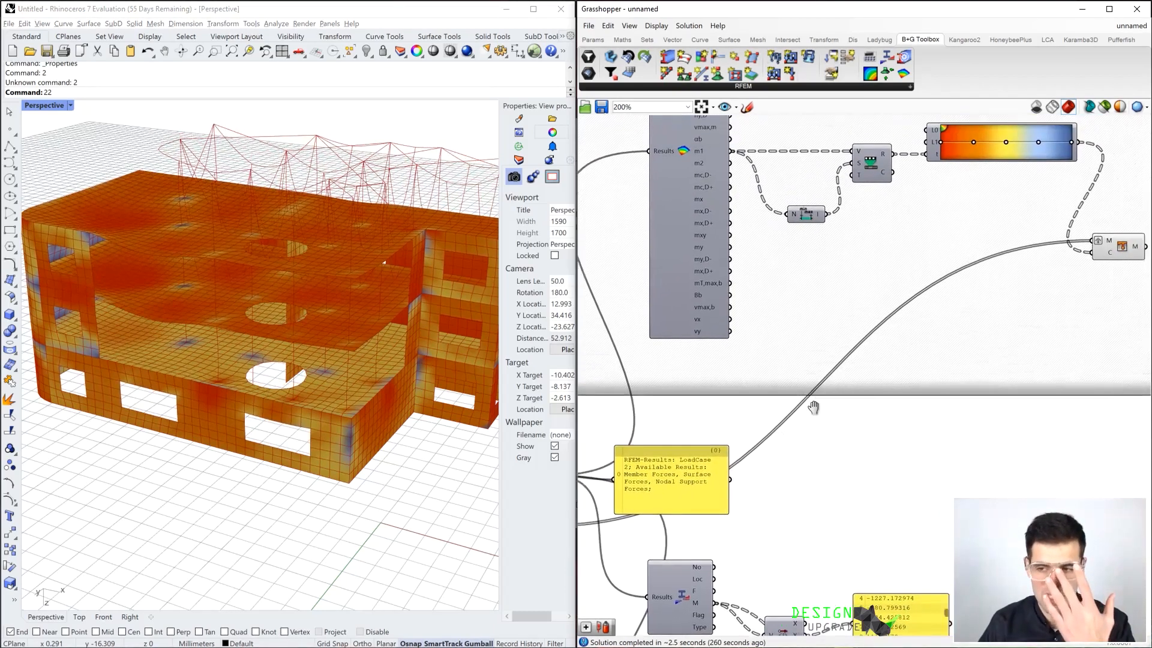
{"action": "scroll", "coordinate": [821, 440], "scroll_direction": "down", "scroll_amount": 1}
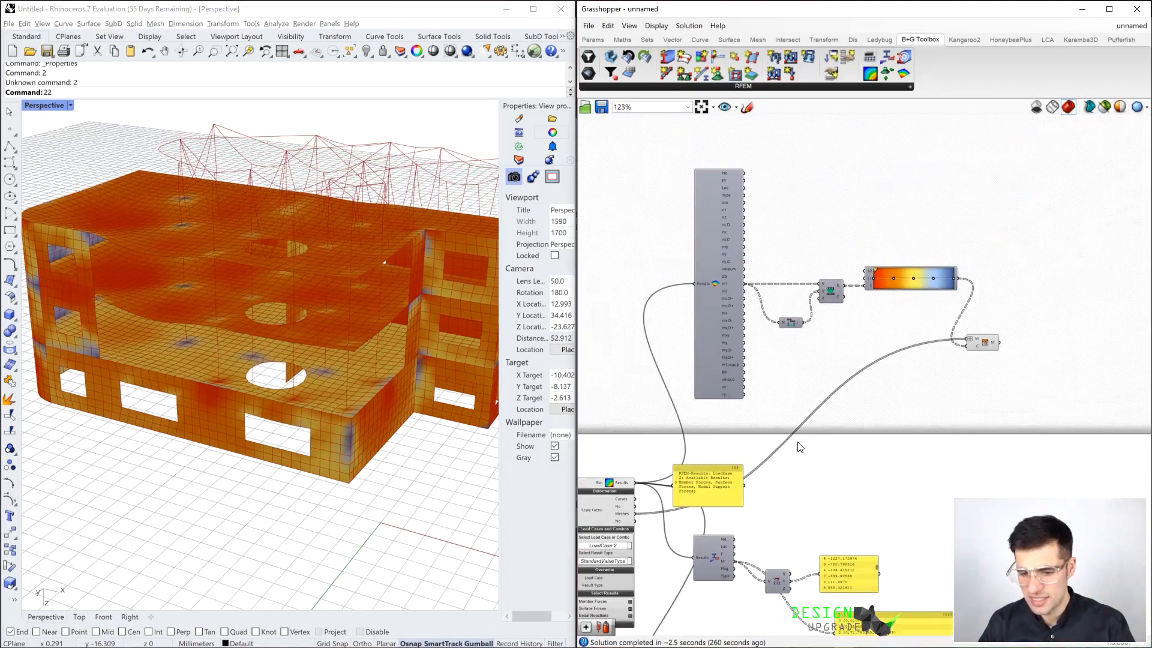
{"action": "scroll", "coordinate": [627, 521], "scroll_direction": "up", "scroll_amount": 1}
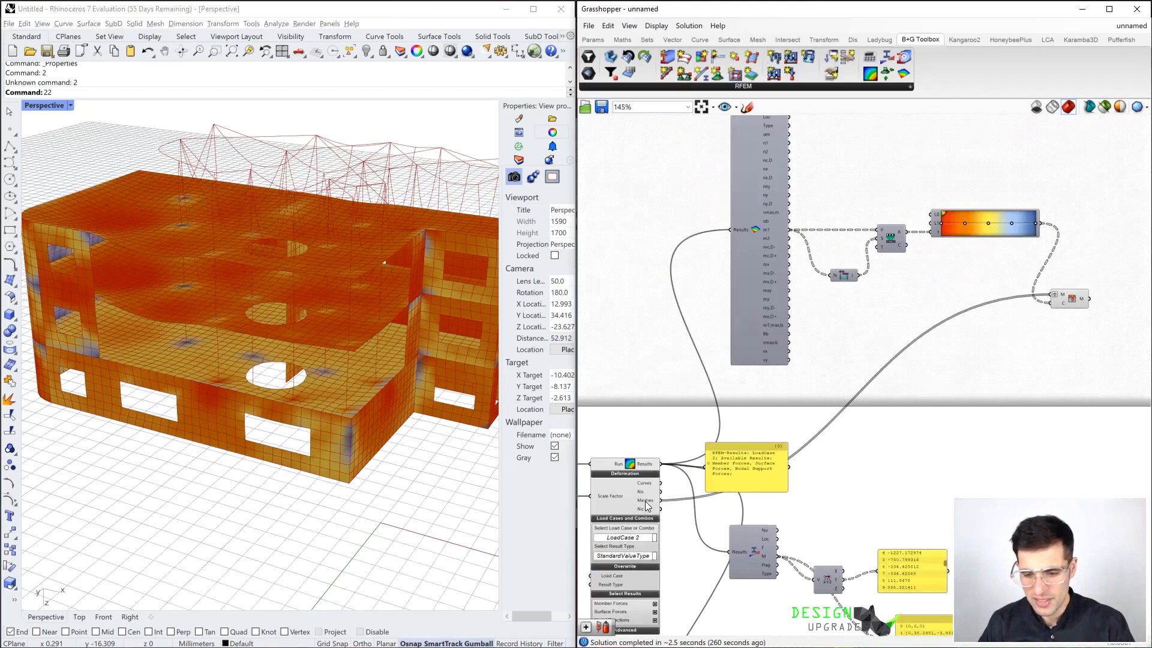
{"action": "right_click_drag", "start_coordinate": [803, 152], "coordinate": [805, 217]}
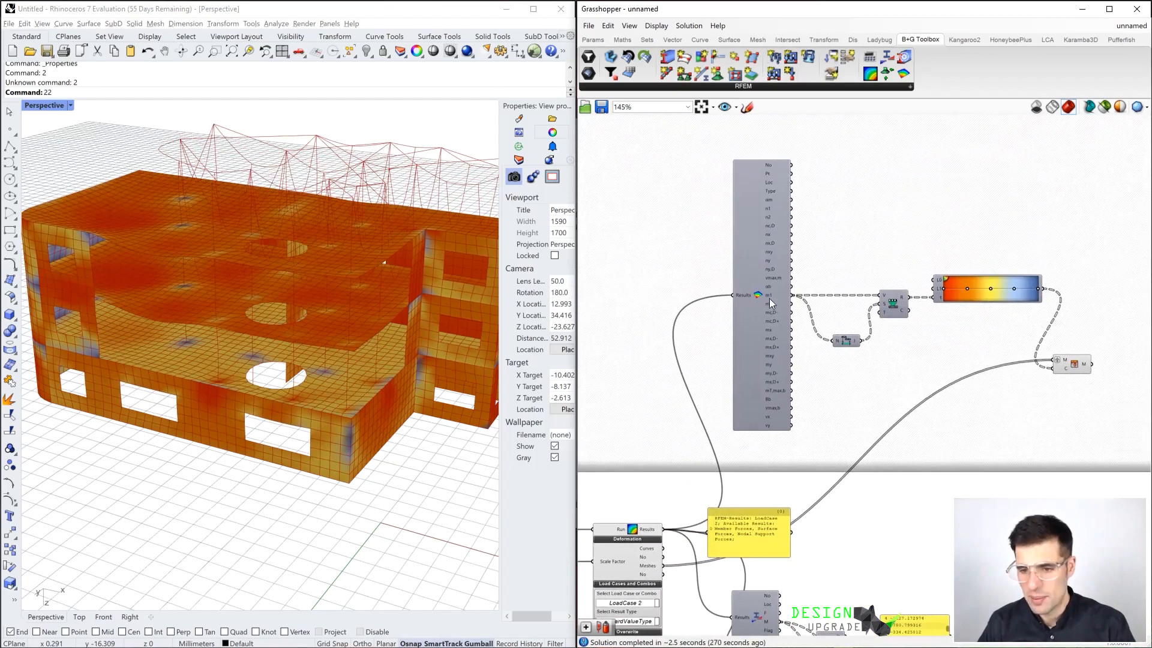
{"action": "mouse_move", "coordinate": [771, 301]}
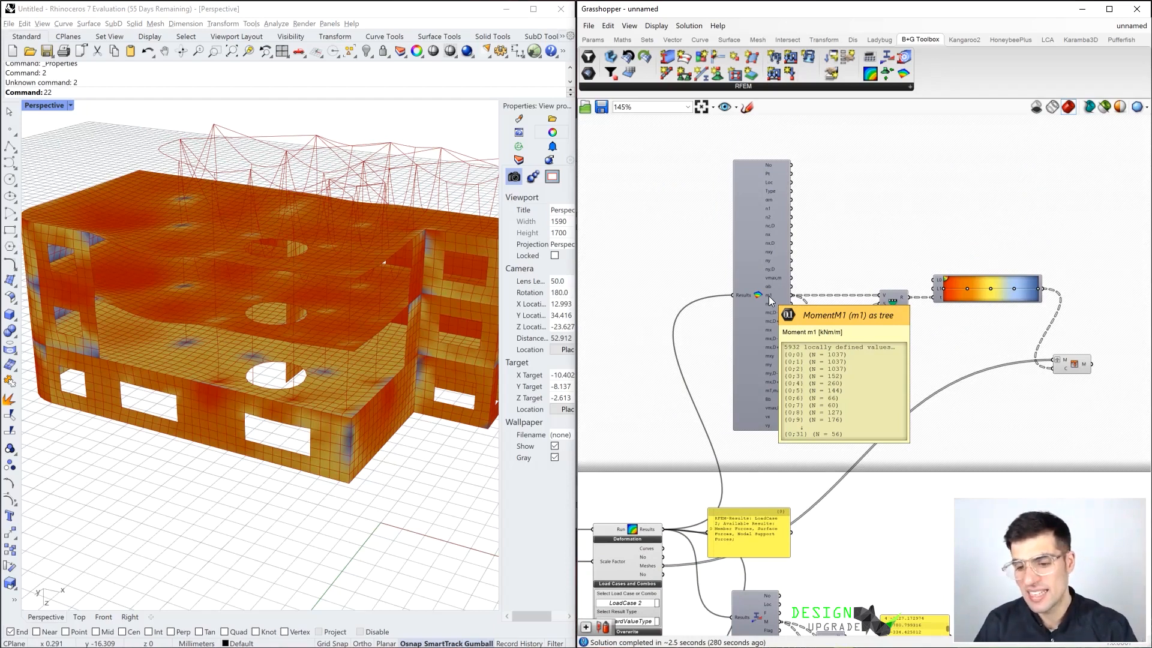
{"action": "right_click_drag", "start_coordinate": [745, 448], "coordinate": [801, 398]}
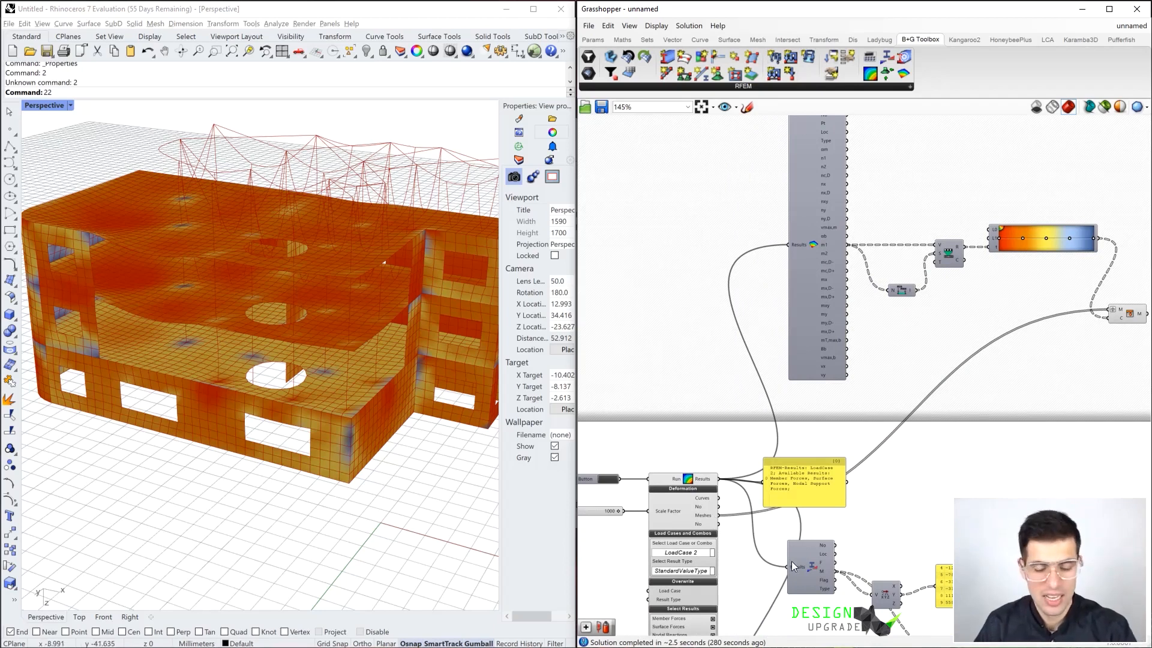
{"action": "right_click_drag", "start_coordinate": [1048, 360], "coordinate": [908, 375]}
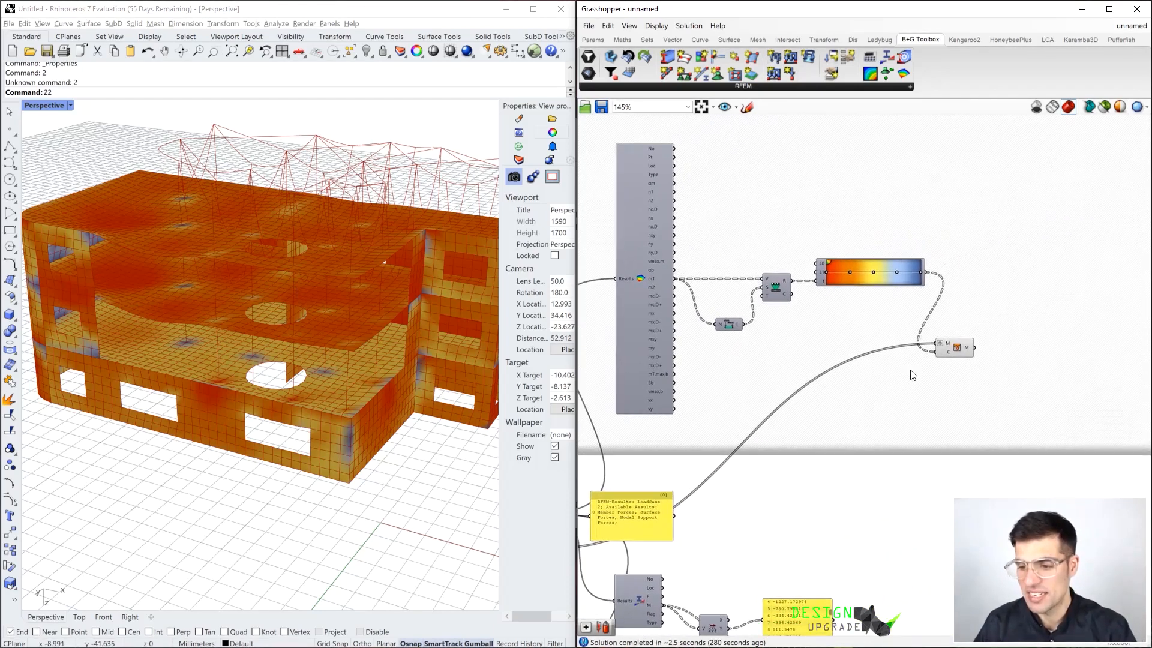
{"action": "mouse_move", "coordinate": [966, 352]}
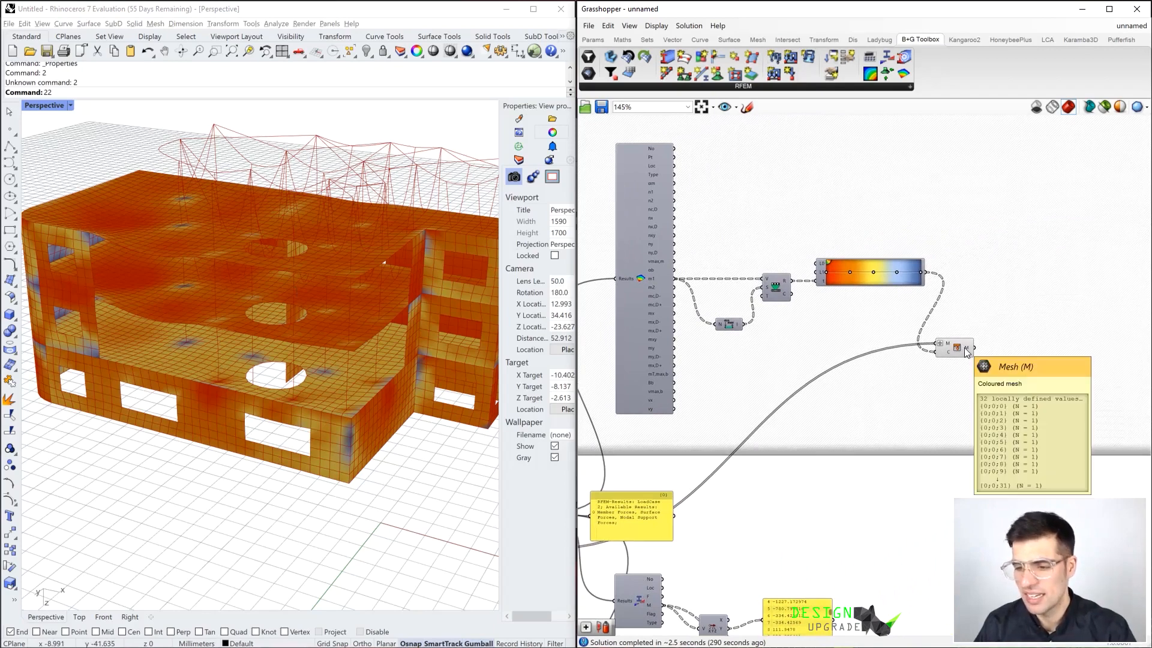
Shift the Gradient's orange colour grip slightly toward the red end after viewing the coloured building from another side
{"action": "right_click_drag", "start_coordinate": [283, 316], "coordinate": [258, 360]}
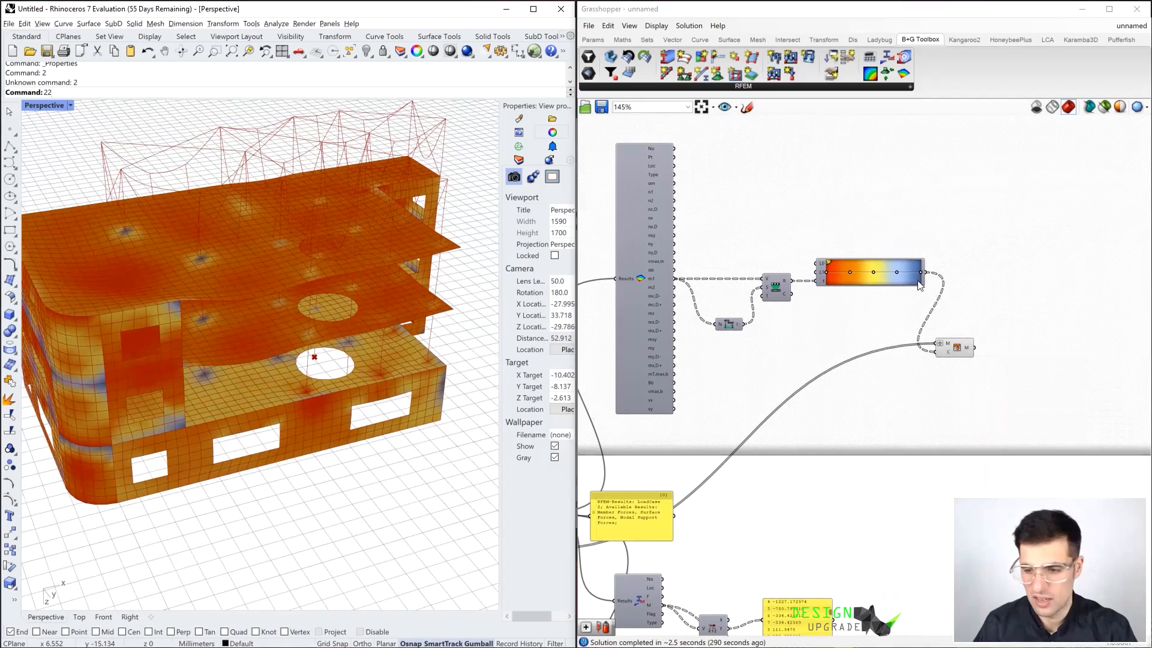
{"action": "scroll", "coordinate": [882, 273], "scroll_direction": "up", "scroll_amount": 3}
{"action": "mouse_move", "coordinate": [839, 272]}
{"action": "left_mouse_down"}
{"action": "mouse_move", "coordinate": [816, 273]}
{"action": "mouse_move", "coordinate": [838, 282]}
{"action": "left_mouse_up"}
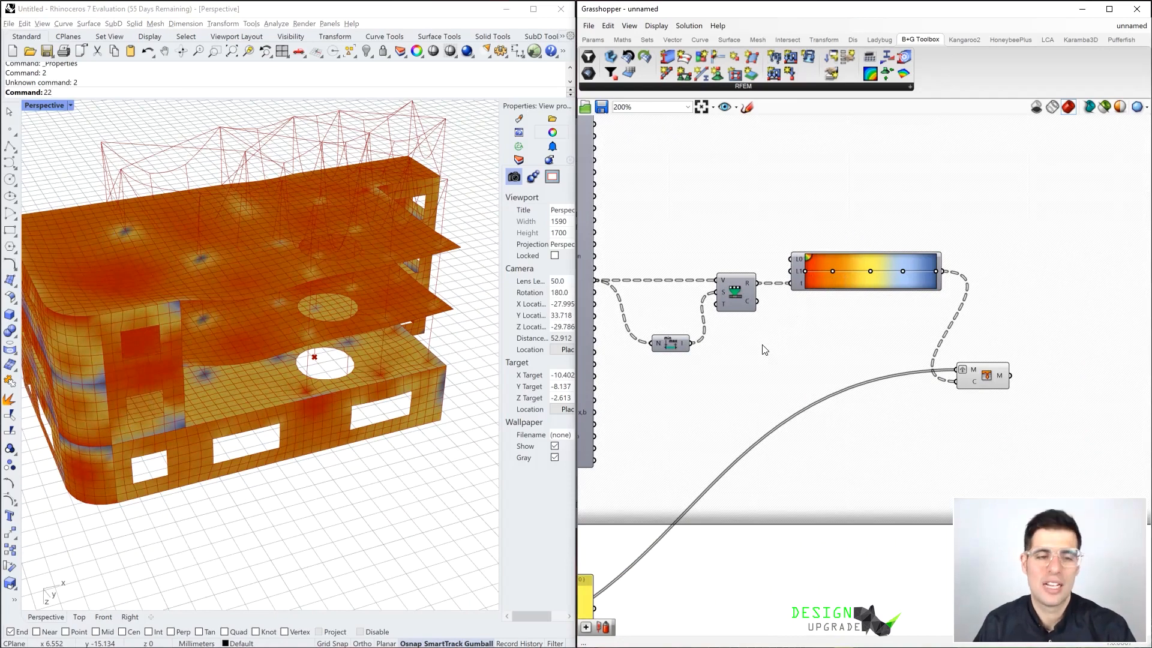
Add a Deconstruct Domain component beside Bounds and feed it the bounds of the m1 moments
{"action": "right_click_drag", "start_coordinate": [272, 330], "coordinate": [203, 327]}
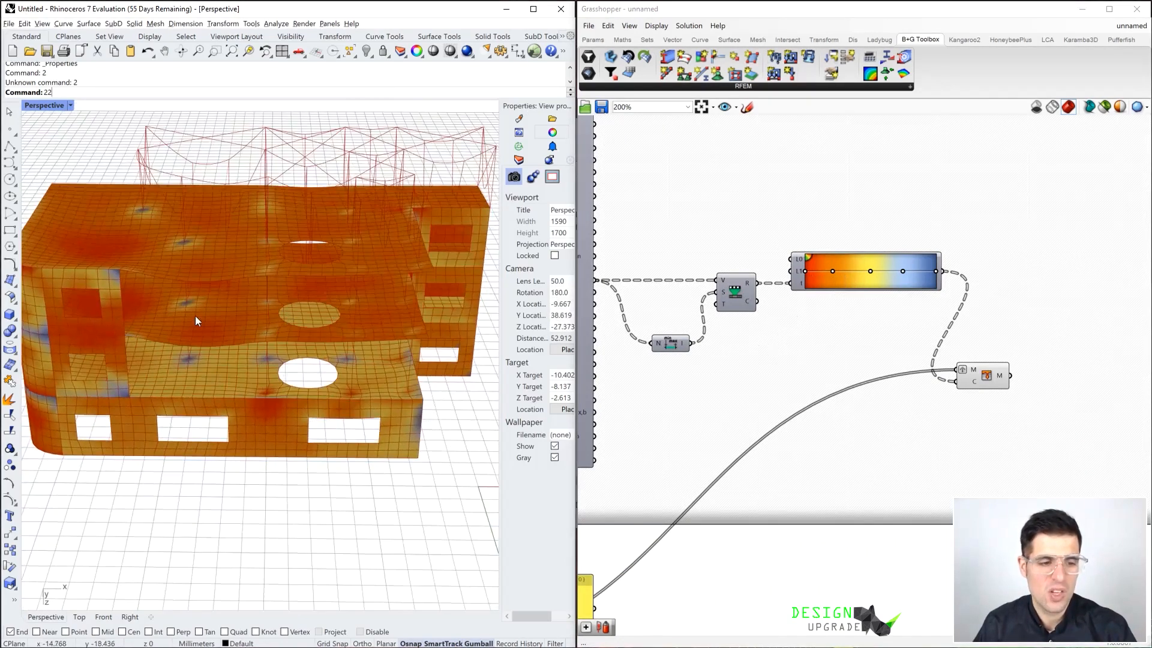
{"action": "scroll", "coordinate": [186, 301], "scroll_direction": "up", "scroll_amount": 4}
{"action": "right_click_drag", "start_coordinate": [196, 298], "coordinate": [193, 348]}
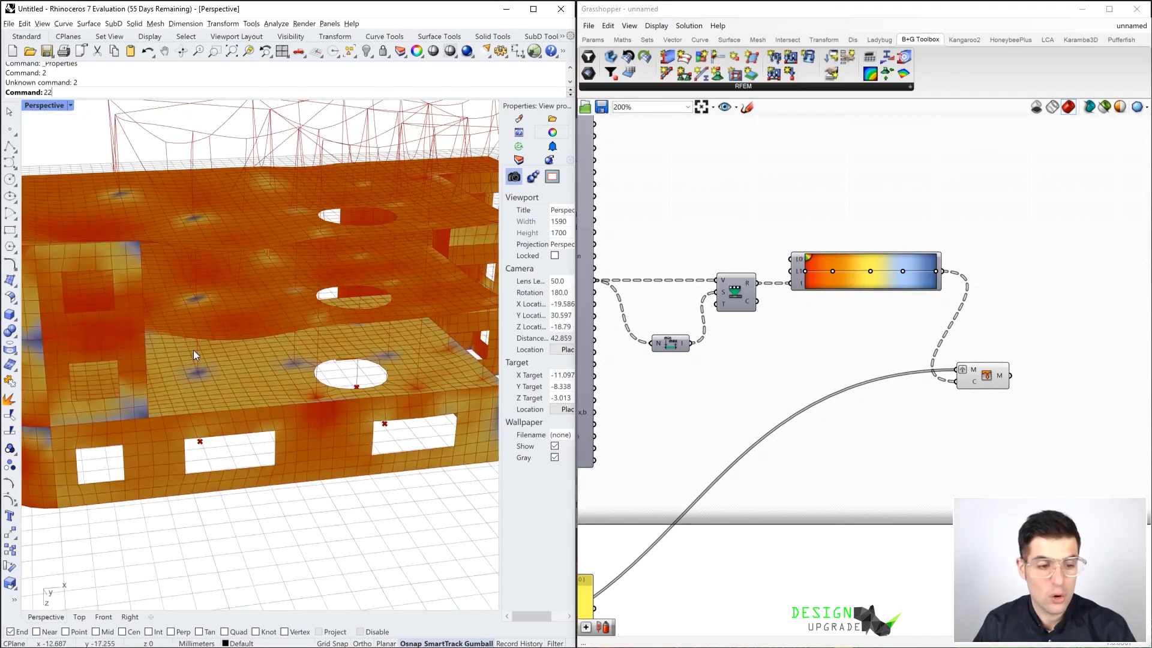
{"action": "scroll", "coordinate": [196, 369], "scroll_direction": "up", "scroll_amount": 2}
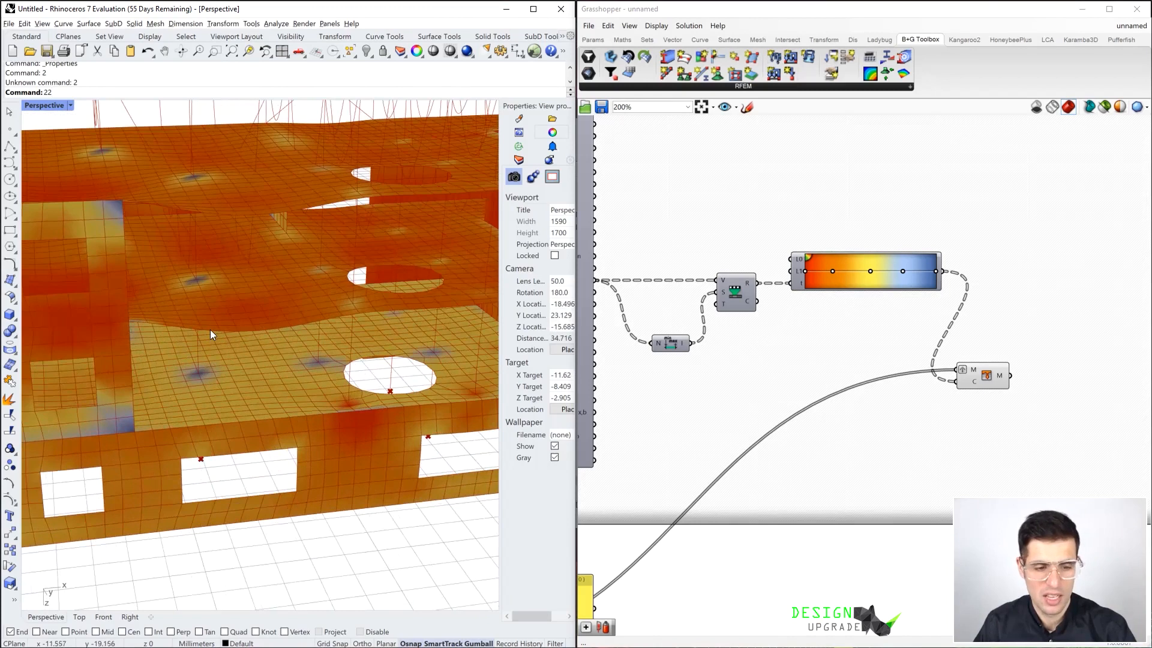
{"action": "right_click_drag", "start_coordinate": [755, 368], "coordinate": [798, 361]}
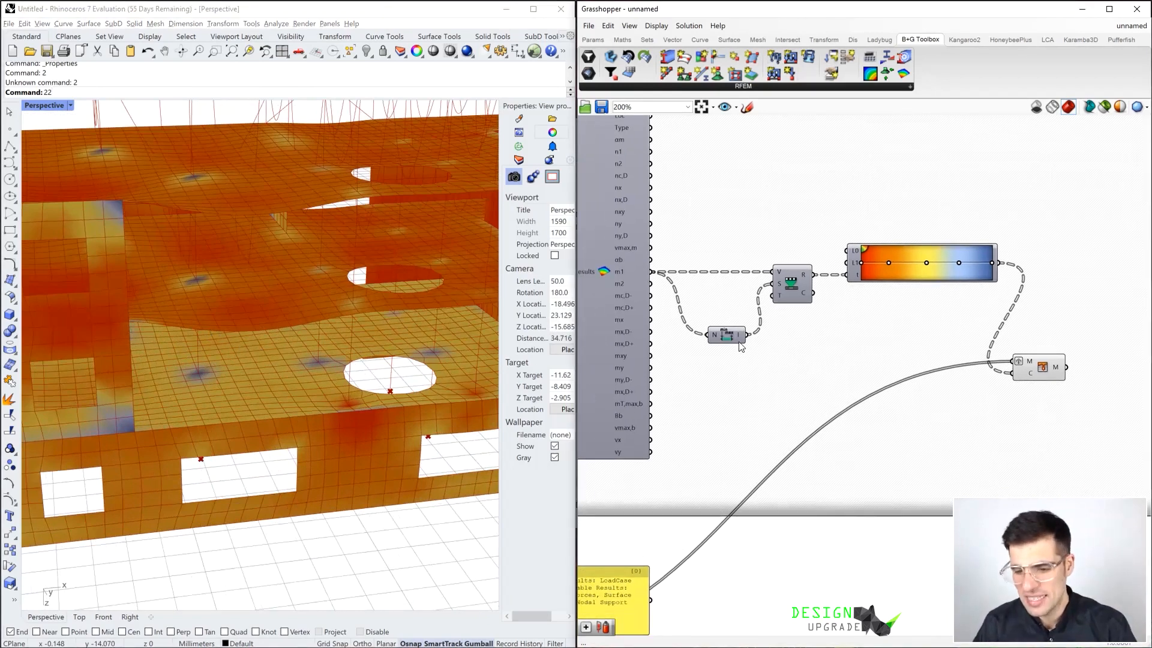
{"action": "left_click_drag", "start_coordinate": [732, 338], "coordinate": [727, 333]}
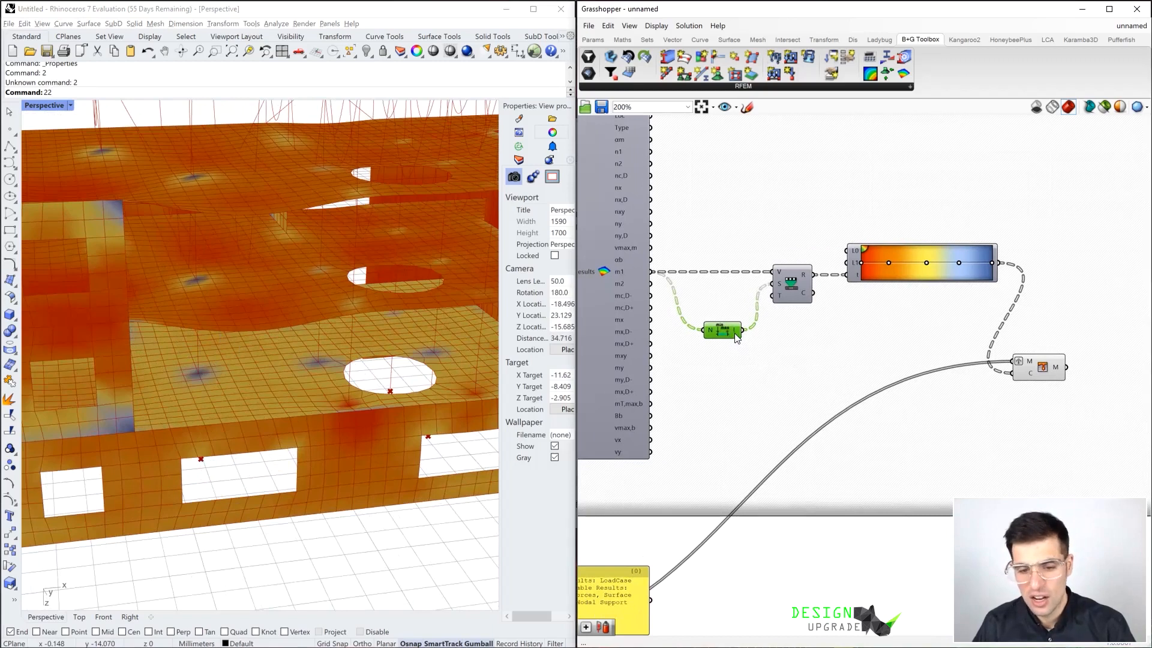
{"action": "left_click", "coordinate": [780, 363]}
{"action": "double_click", "coordinate": [783, 364]}
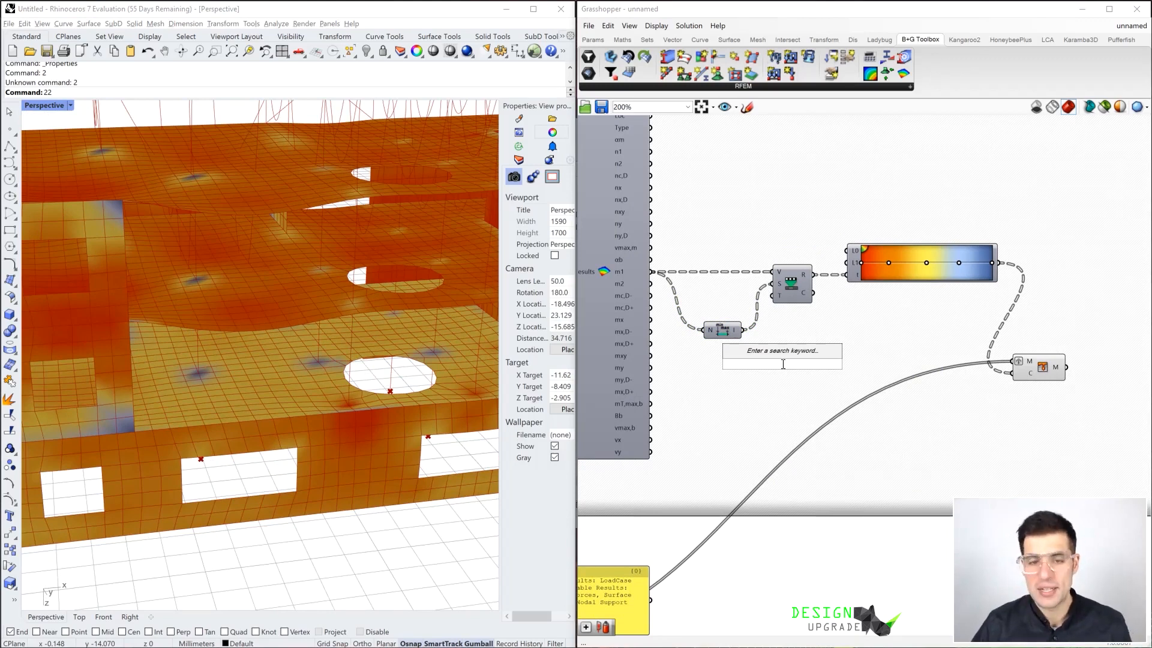
{"action": "type", "text": "decom"}
{"action": "key", "text": "BackSpace"}
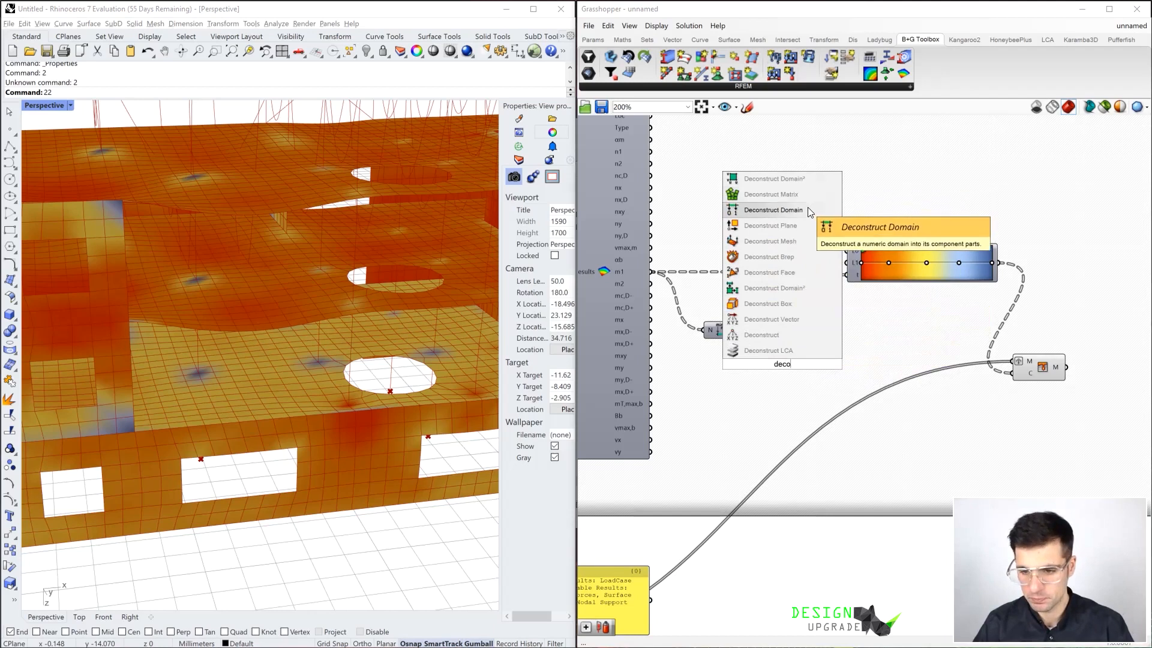
{"action": "left_click", "coordinate": [773, 210]}
{"action": "left_click_drag", "start_coordinate": [759, 356], "coordinate": [769, 365]}
Add a Multiplication component beside Deconstruct Domain
{"action": "double_click", "coordinate": [835, 363]}
{"action": "type", "text": "mult"}
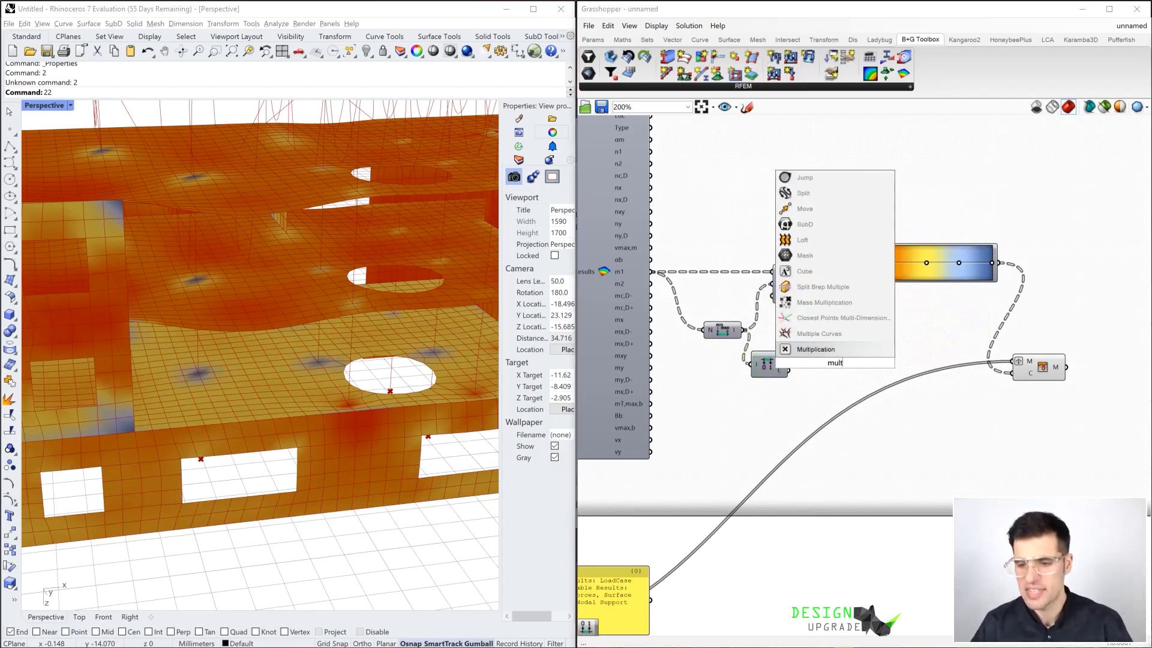
{"action": "left_click", "coordinate": [834, 352]}
Add a number slider with two decimals, ranging from 0.00 to 1.00, below the Multiplication component
{"action": "double_click", "coordinate": [752, 435]}
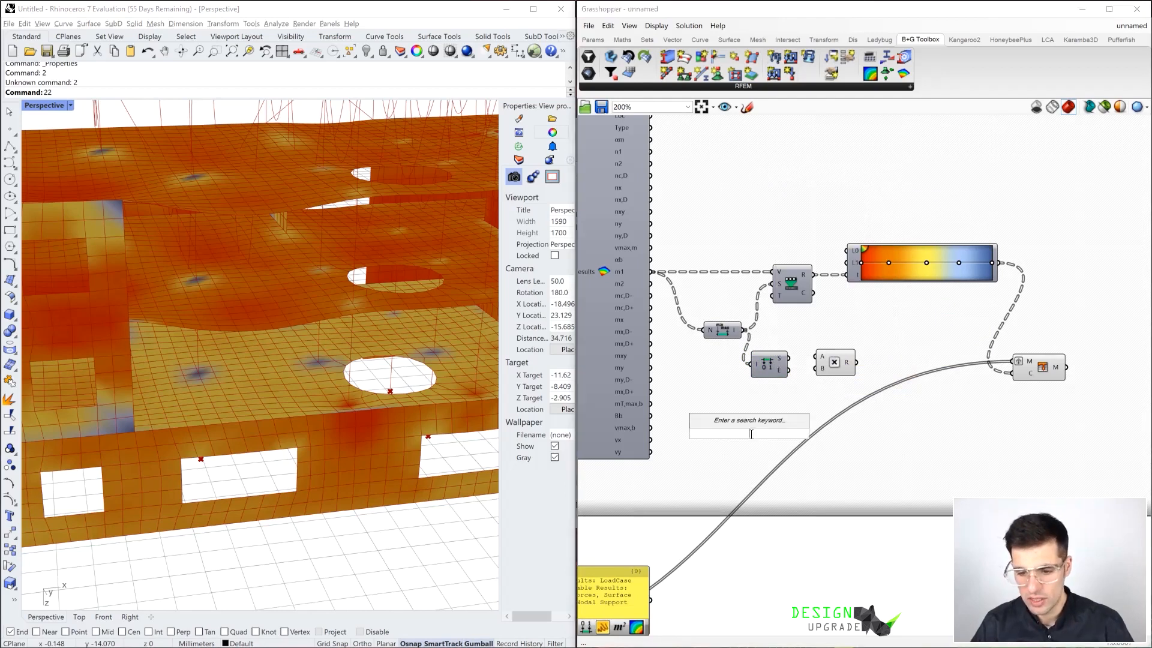
{"action": "type", "text": "0.00,,"}
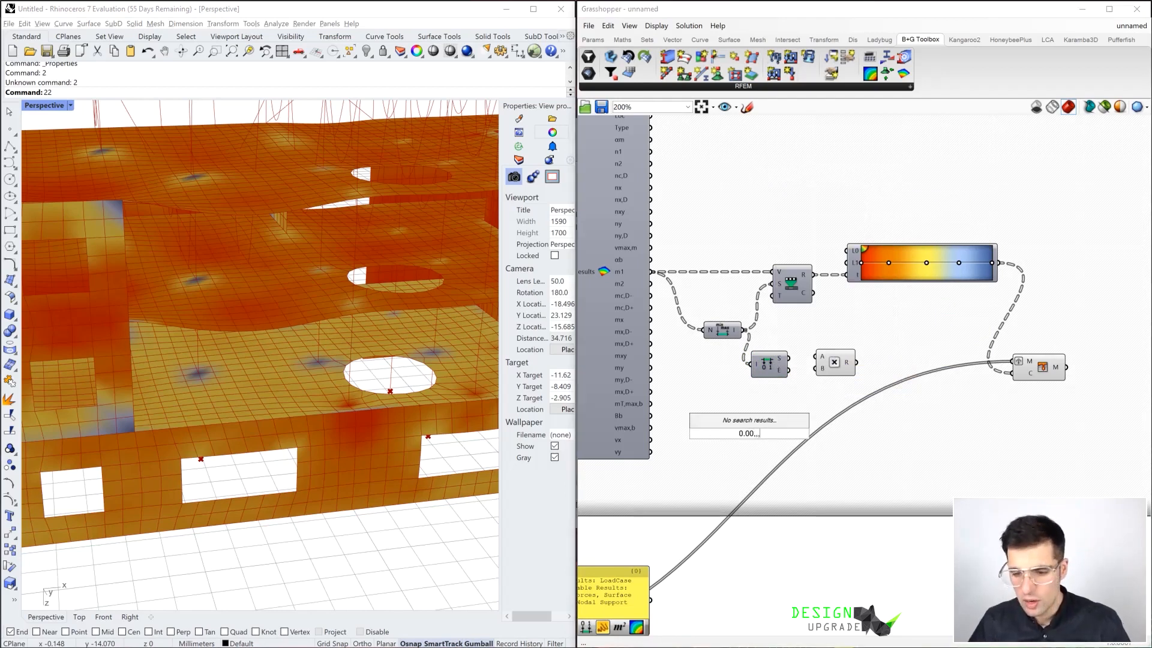
{"action": "key", "text": "BackSpace"}
{"action": "key", "text": "BackSpace"}
{"action": "type", "text": "...1"}
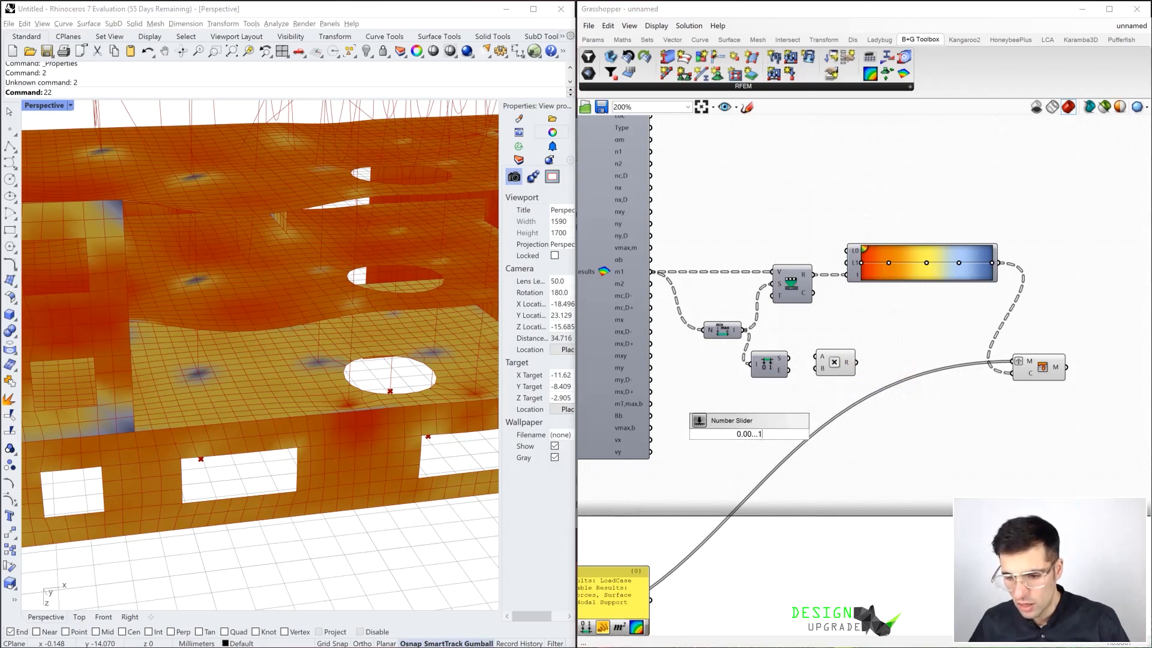
{"action": "key", "text": "Return"}
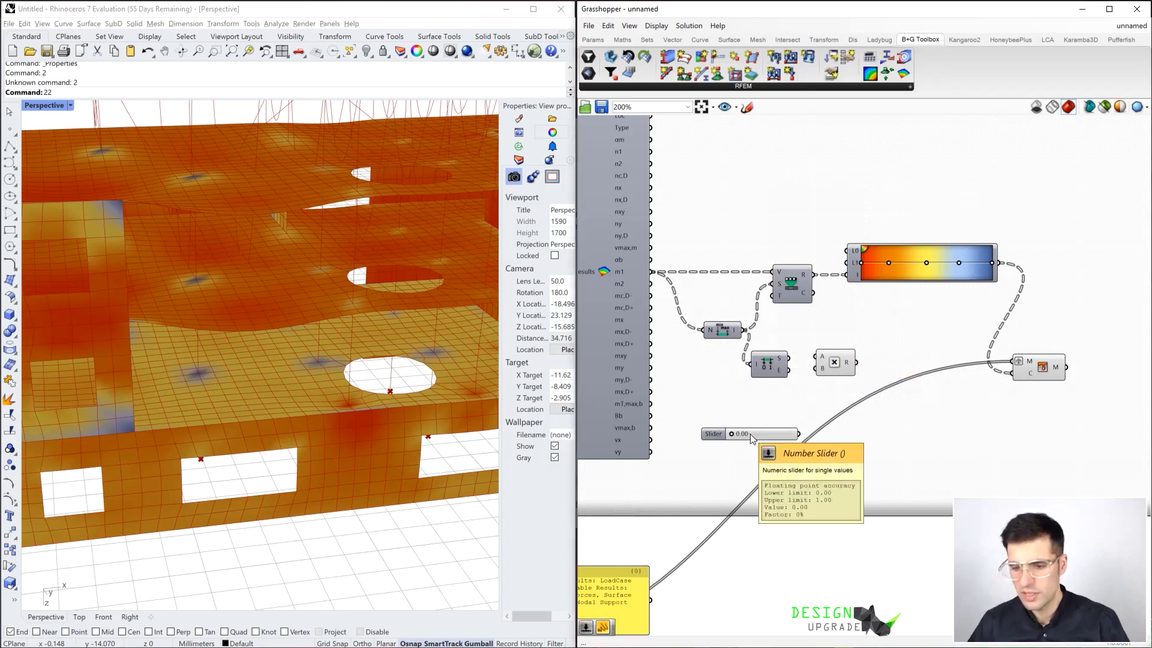
Multiply the domain's start by the slider value and duplicate the Multiplication to multiply the domain's end as well
{"action": "left_click_drag", "start_coordinate": [792, 359], "coordinate": [822, 357]}
{"action": "left_click_drag", "start_coordinate": [799, 433], "coordinate": [842, 403]}
{"action": "left_click_drag", "start_coordinate": [789, 370], "coordinate": [826, 394]}
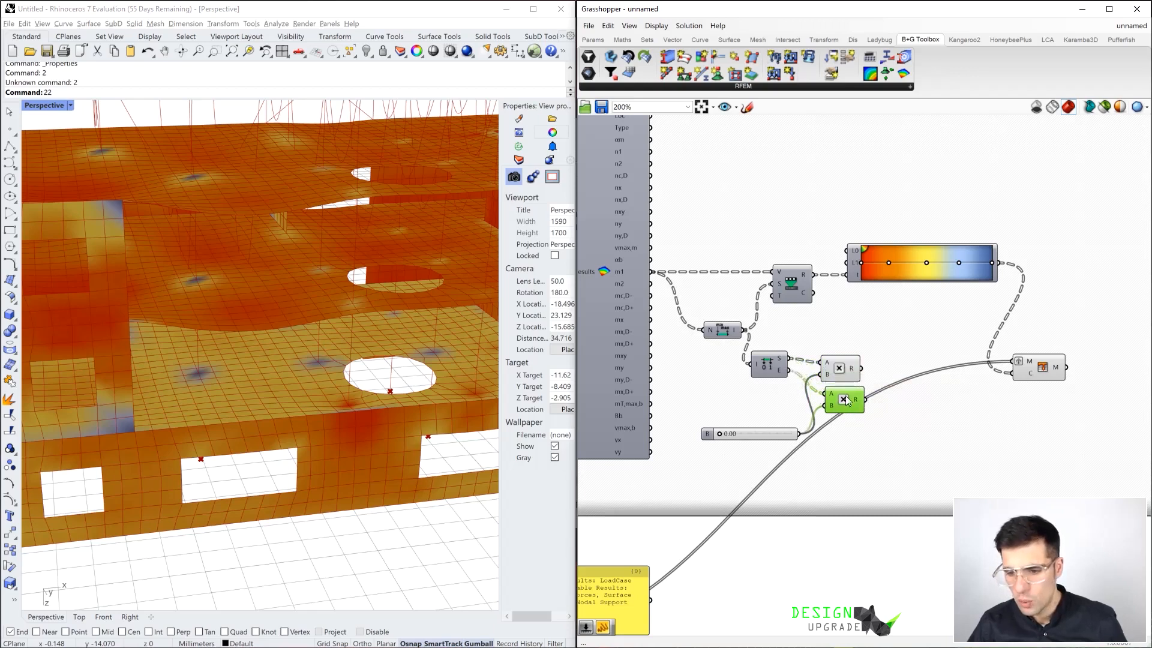
Add a Construct Domain component from the two products and connect its output to the Remap Numbers source input
{"action": "double_click", "coordinate": [909, 401]}
{"action": "type", "text": "cons"}
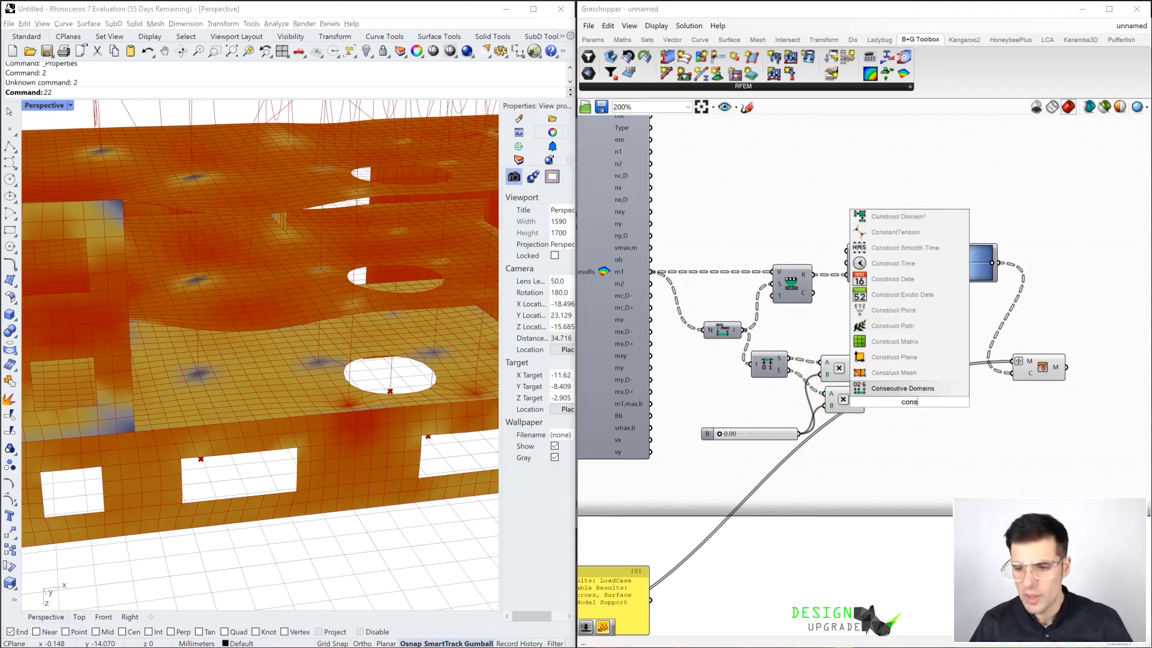
{"action": "key", "text": "Return"}
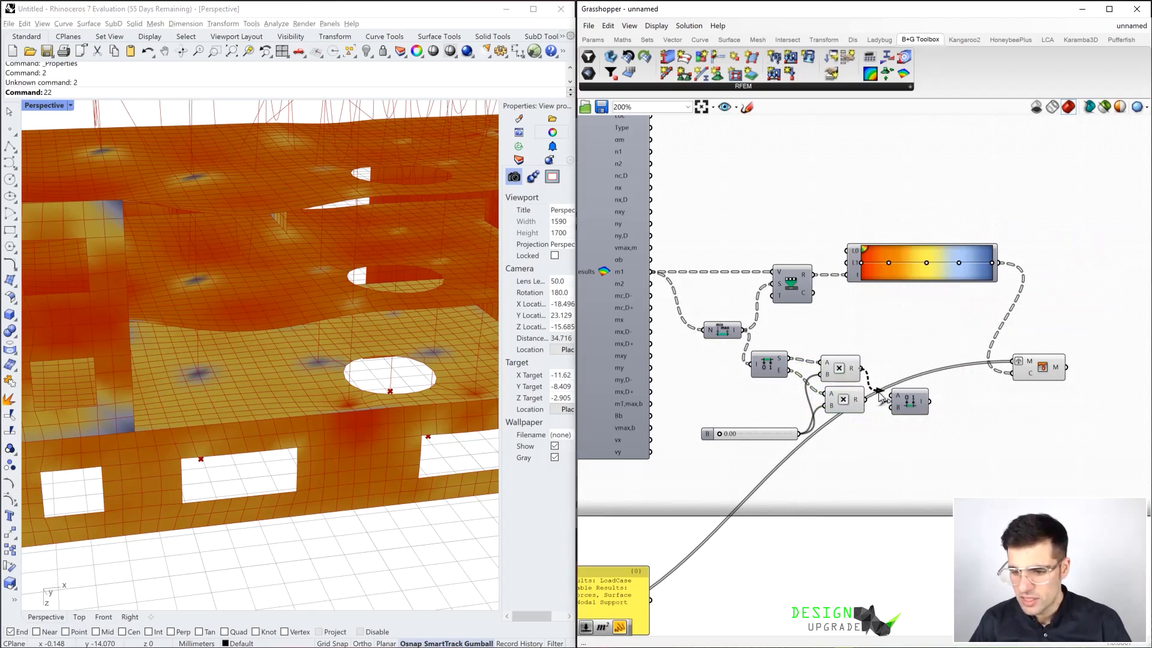
{"action": "left_click_drag", "start_coordinate": [907, 402], "coordinate": [768, 287]}
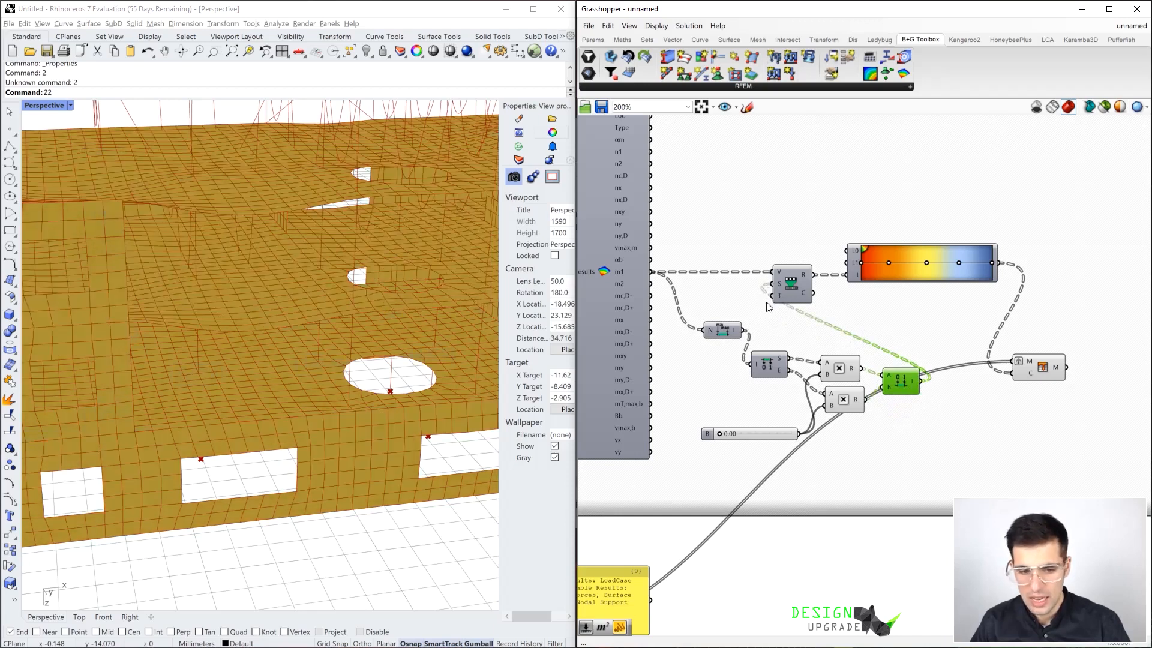
Try the domain multiplier slider at 1.00, set it to 0.48 and inspect the recoloured building
{"action": "left_click_drag", "start_coordinate": [719, 434], "coordinate": [805, 434]}
{"action": "right_click_drag", "start_coordinate": [352, 238], "coordinate": [414, 264]}
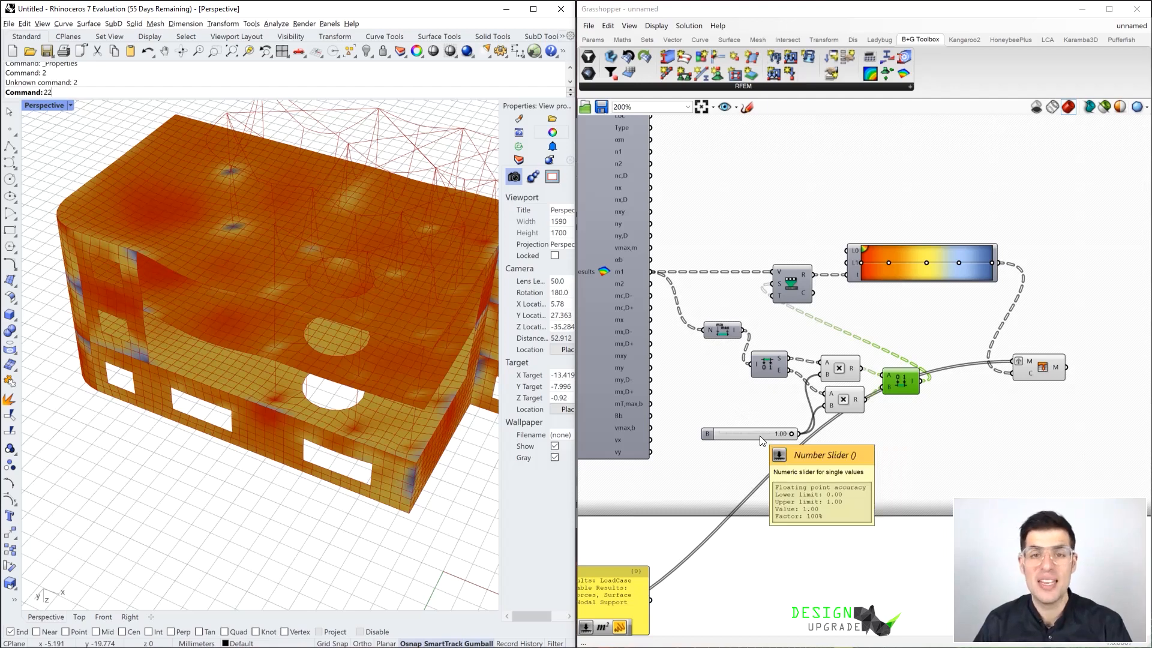
{"action": "left_click_drag", "start_coordinate": [791, 434], "coordinate": [757, 434]}
{"action": "right_click_drag", "start_coordinate": [456, 378], "coordinate": [294, 378]}
{"action": "left_click_drag", "start_coordinate": [757, 433], "coordinate": [754, 434]}
{"action": "right_click_drag", "start_coordinate": [241, 236], "coordinate": [271, 293]}
{"action": "scroll", "coordinate": [270, 293], "scroll_direction": "up", "scroll_amount": 2}
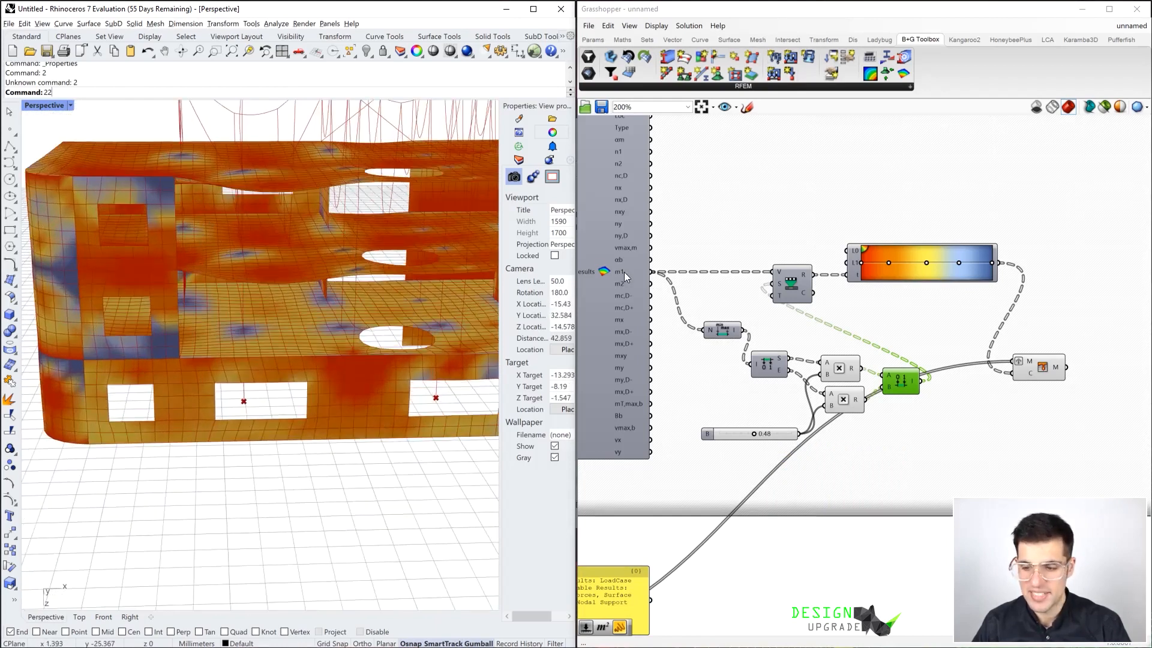
{"action": "scroll", "coordinate": [938, 312], "scroll_direction": "down", "scroll_amount": 2}
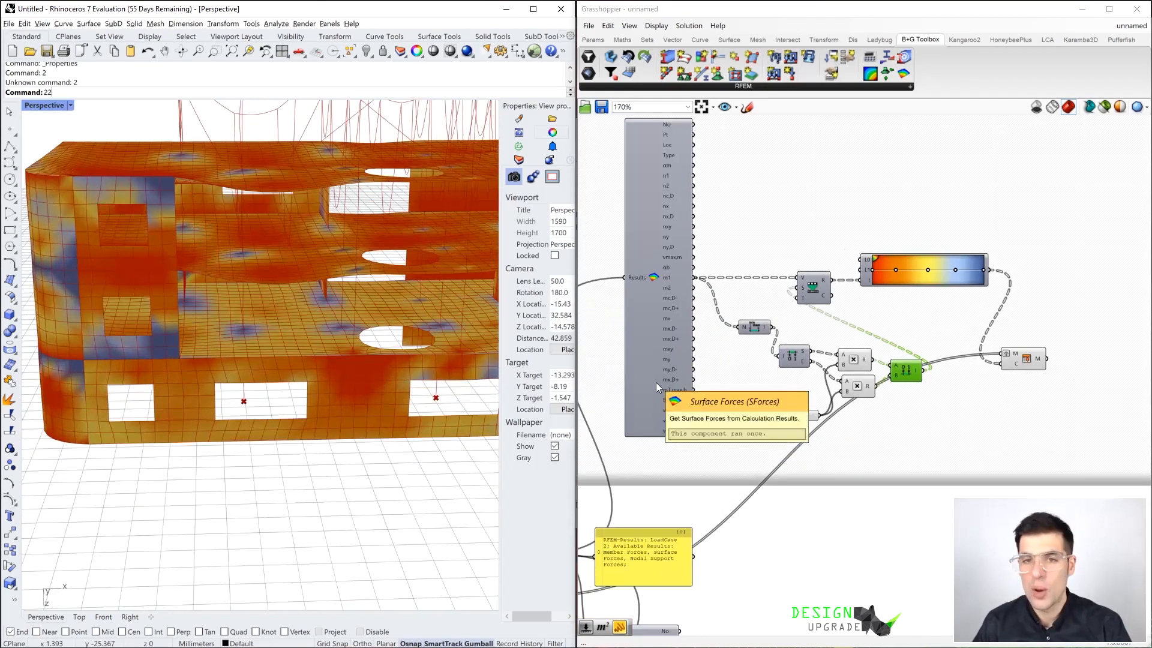
{"action": "scroll", "coordinate": [661, 382], "scroll_direction": "down", "scroll_amount": 3}
{"action": "right_click_drag", "start_coordinate": [692, 431], "coordinate": [832, 282]}
{"action": "scroll", "coordinate": [813, 306], "scroll_direction": "up", "scroll_amount": 3}
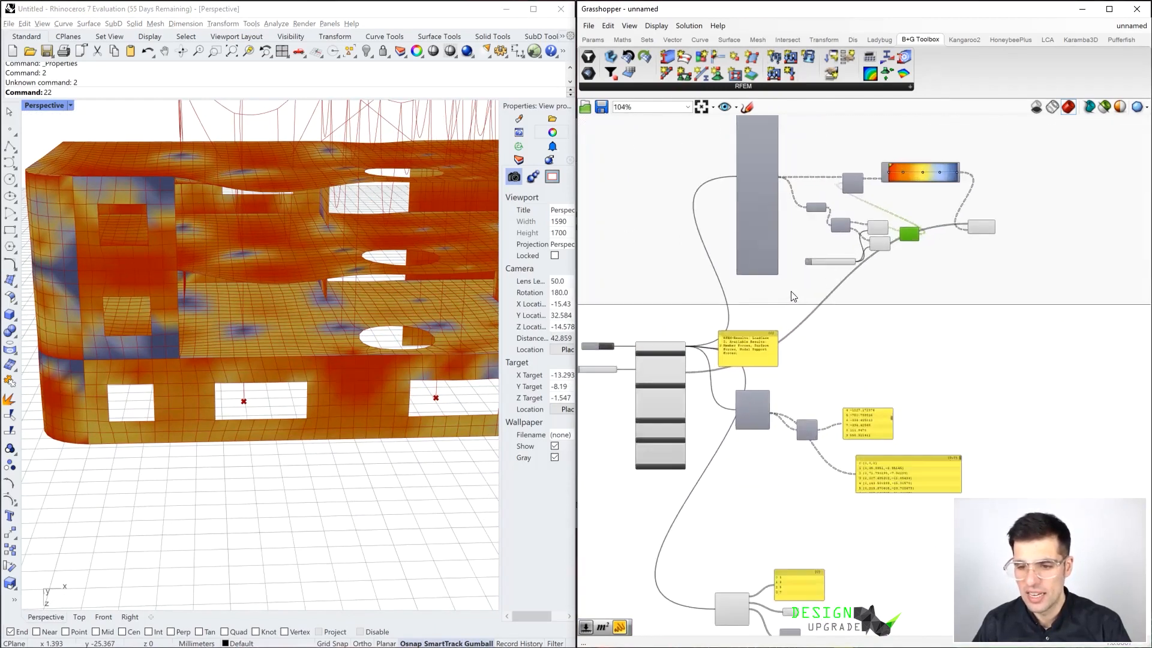
{"action": "right_click_drag", "start_coordinate": [790, 270], "coordinate": [835, 316]}
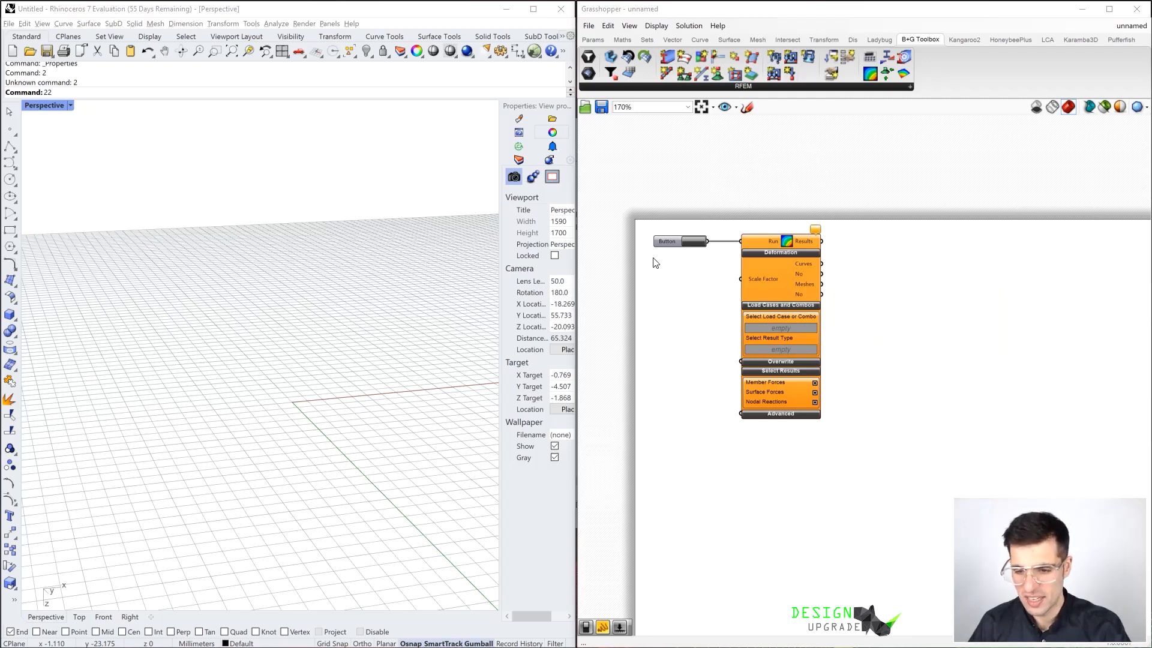
Expand the Overwrite section of the RFEM results component to expose its Load Case and Result Type inputs
{"action": "left_click_drag", "start_coordinate": [854, 297], "coordinate": [686, 232]}
{"action": "left_click_drag", "start_coordinate": [804, 276], "coordinate": [821, 275]}
{"action": "left_click", "coordinate": [920, 267]}
{"action": "left_click", "coordinate": [796, 361]}
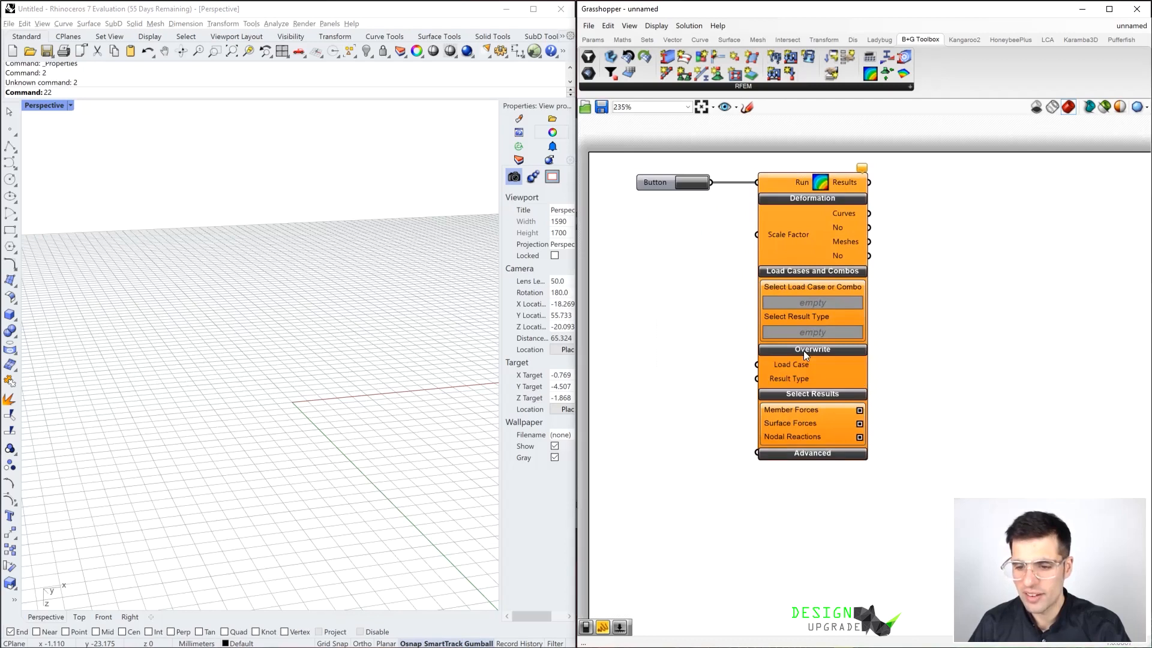
{"action": "scroll", "coordinate": [719, 381], "scroll_direction": "up", "scroll_amount": 2}
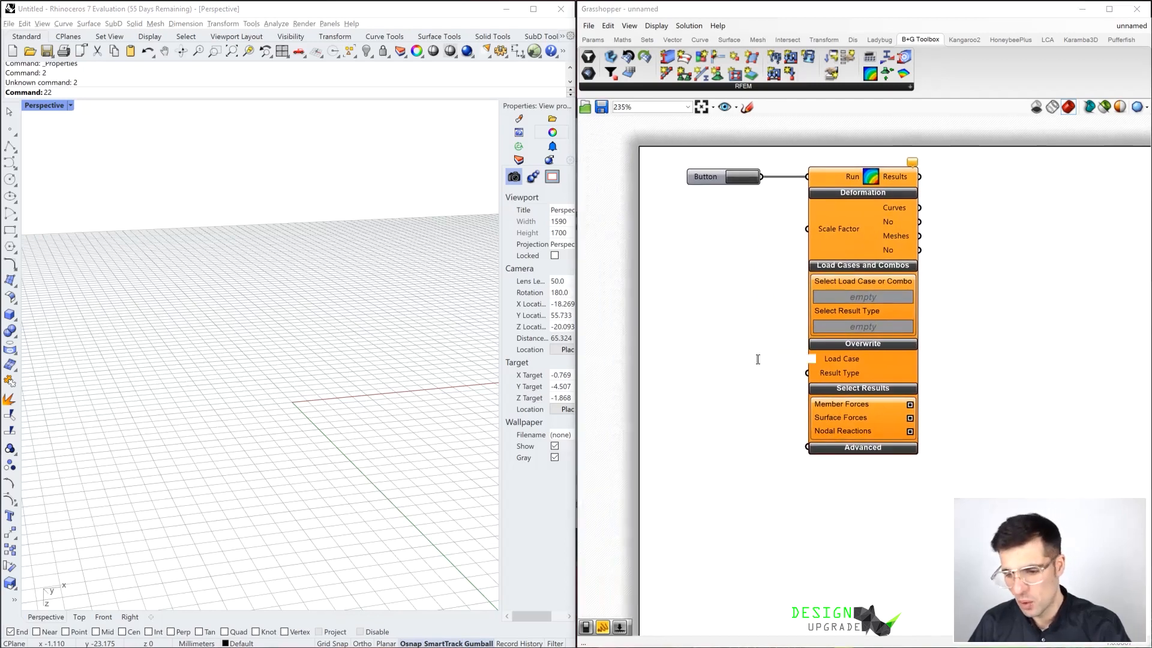
Add a panel containing "LoadCase 1" and connect it to the Load Case overwrite input
{"action": "double_click", "coordinate": [756, 359]}
{"action": "key", "text": "Escape"}
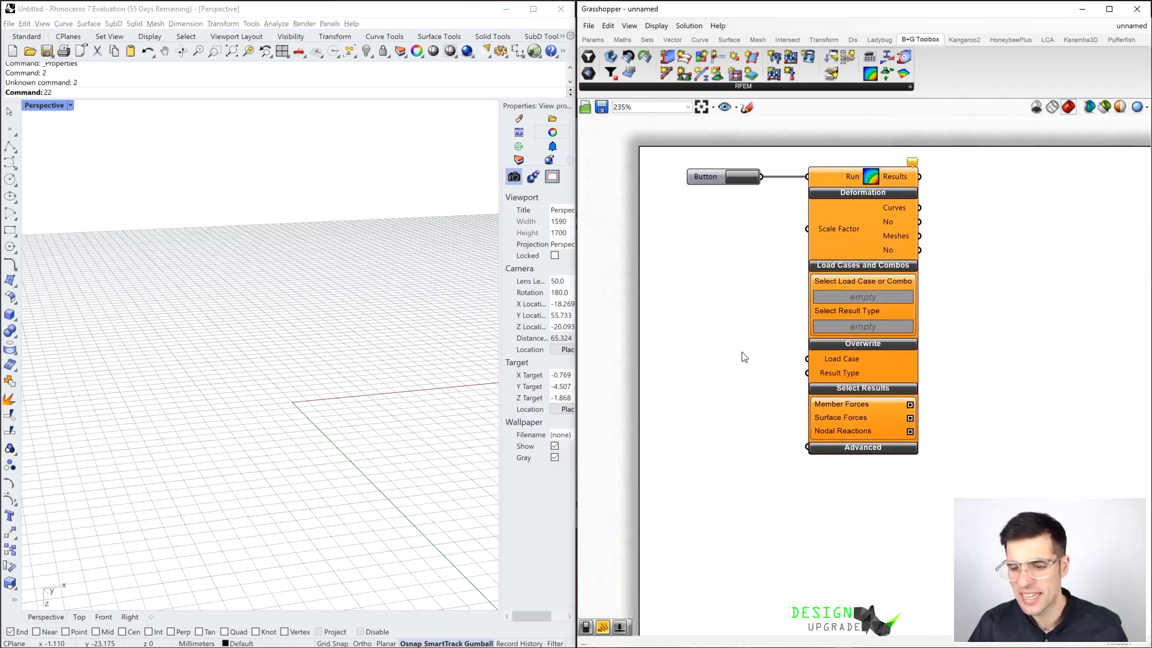
{"action": "double_click", "coordinate": [740, 357]}
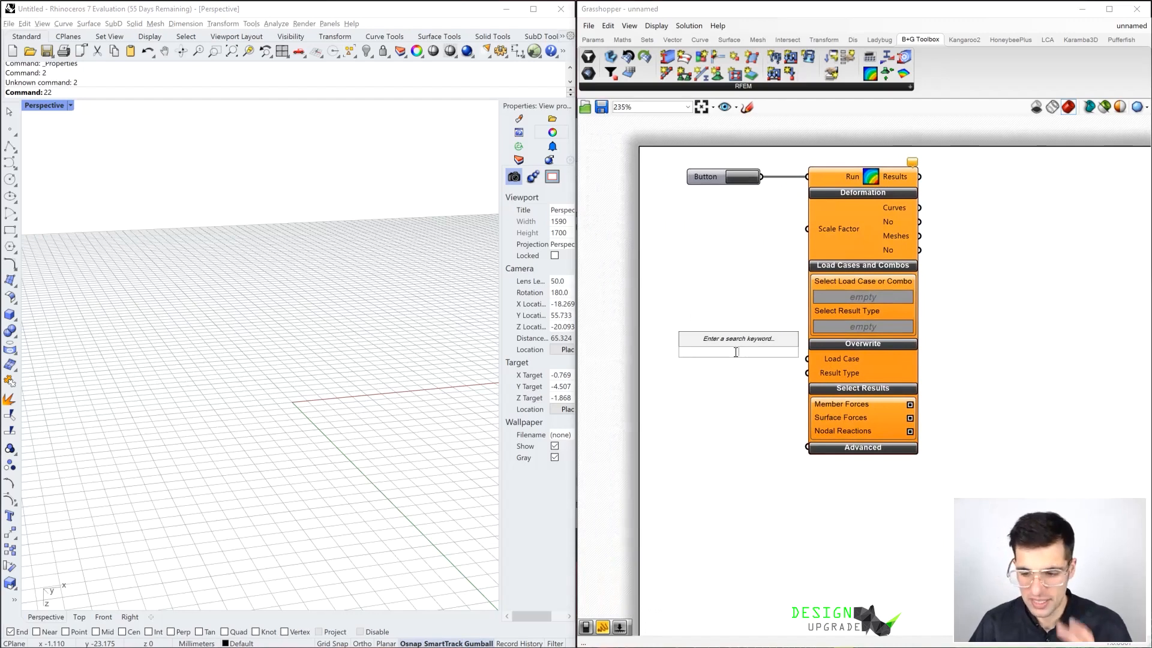
{"action": "type", "text": "\""}
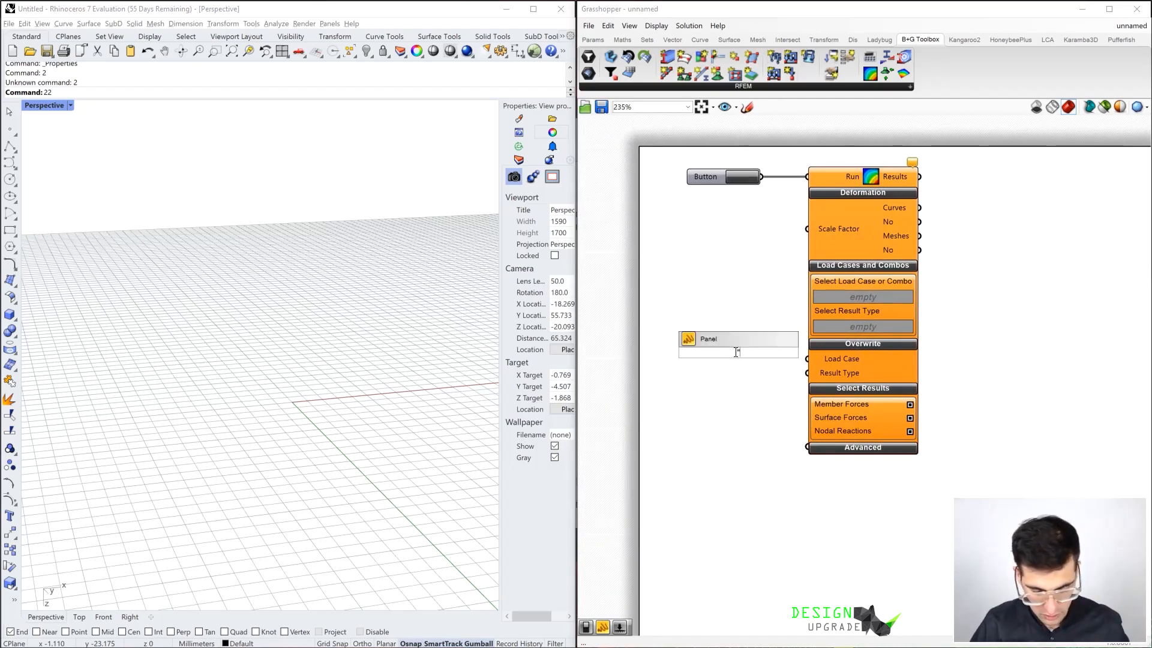
{"action": "type", "text": "LoadCase 1"}
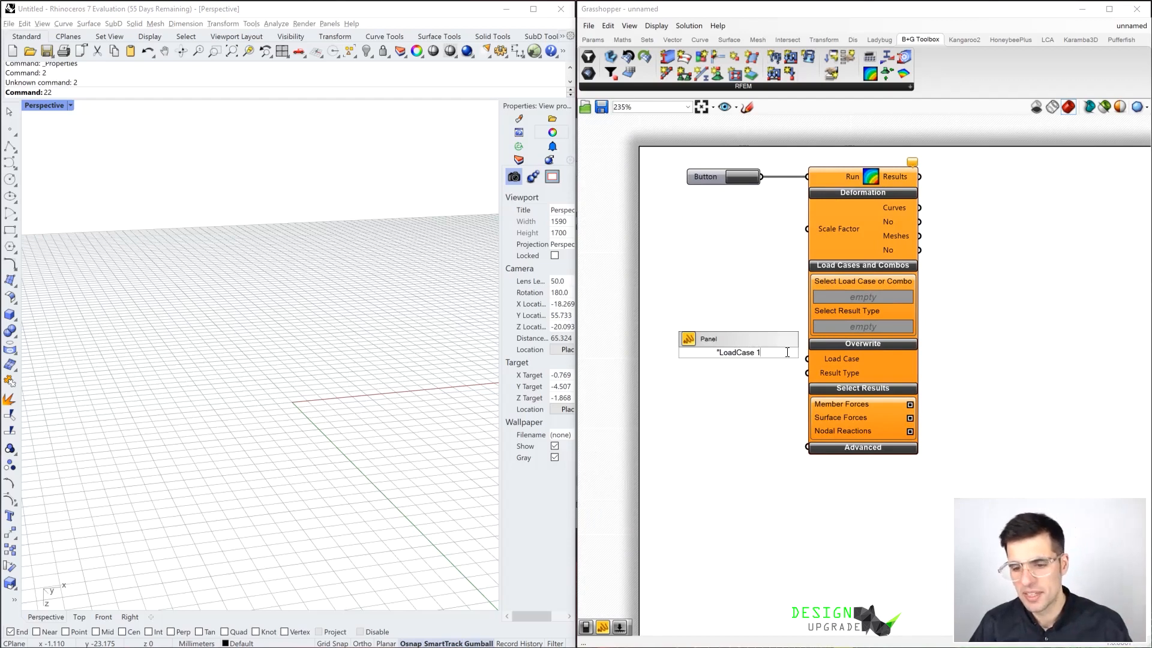
{"action": "key", "text": "Return"}
{"action": "left_click_drag", "start_coordinate": [771, 352], "coordinate": [740, 361]}
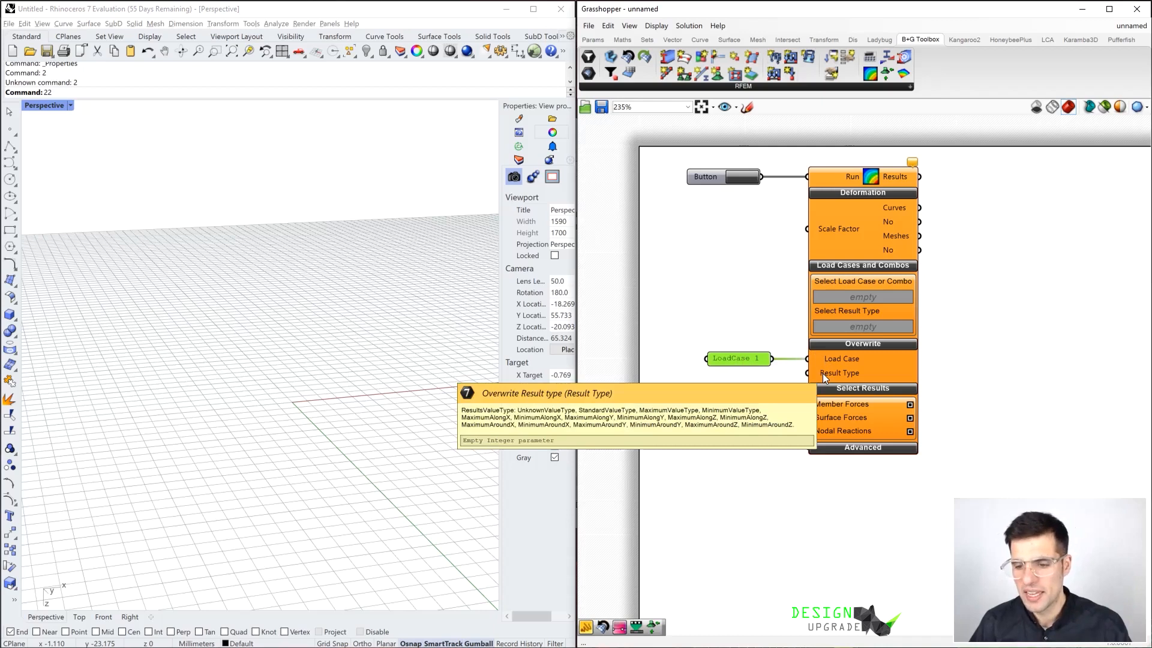
Add a Value List component below the LoadCase 1 panel
{"action": "left_click", "coordinate": [766, 402]}
{"action": "double_click", "coordinate": [765, 399]}
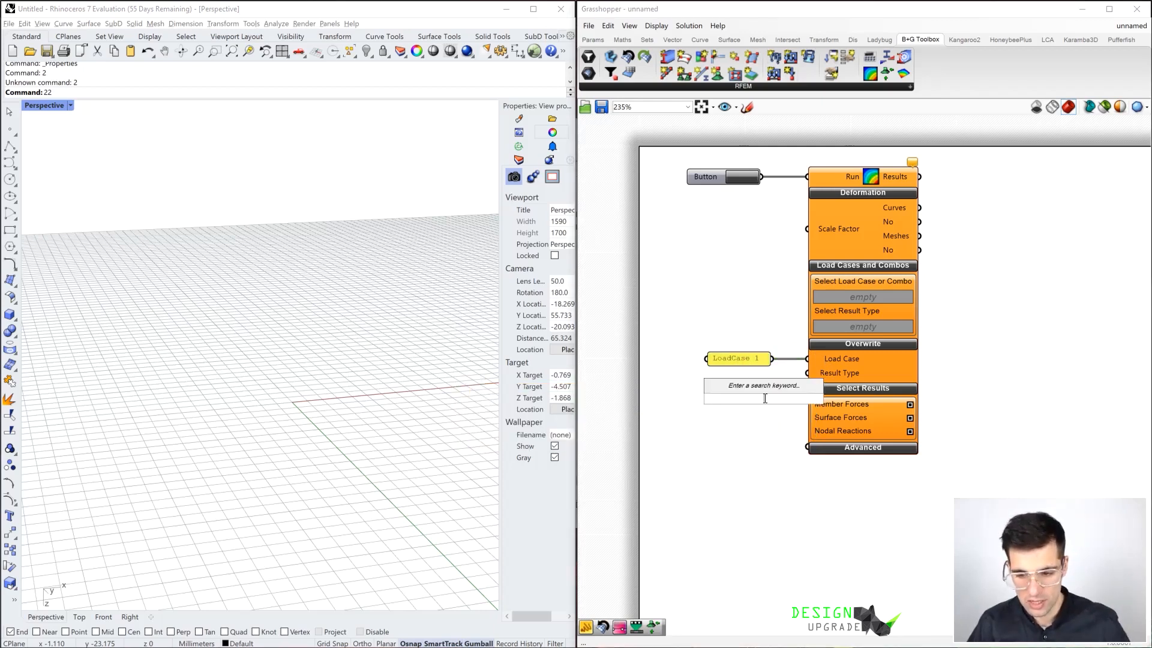
{"action": "type", "text": "valu"}
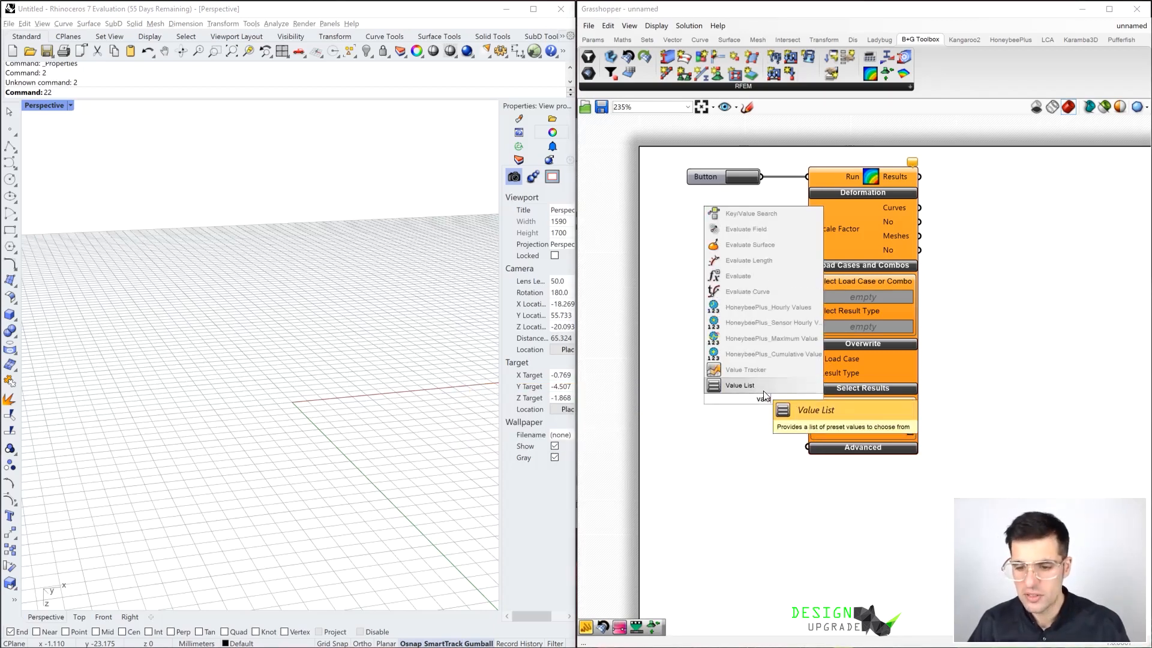
{"action": "left_click", "coordinate": [766, 386]}
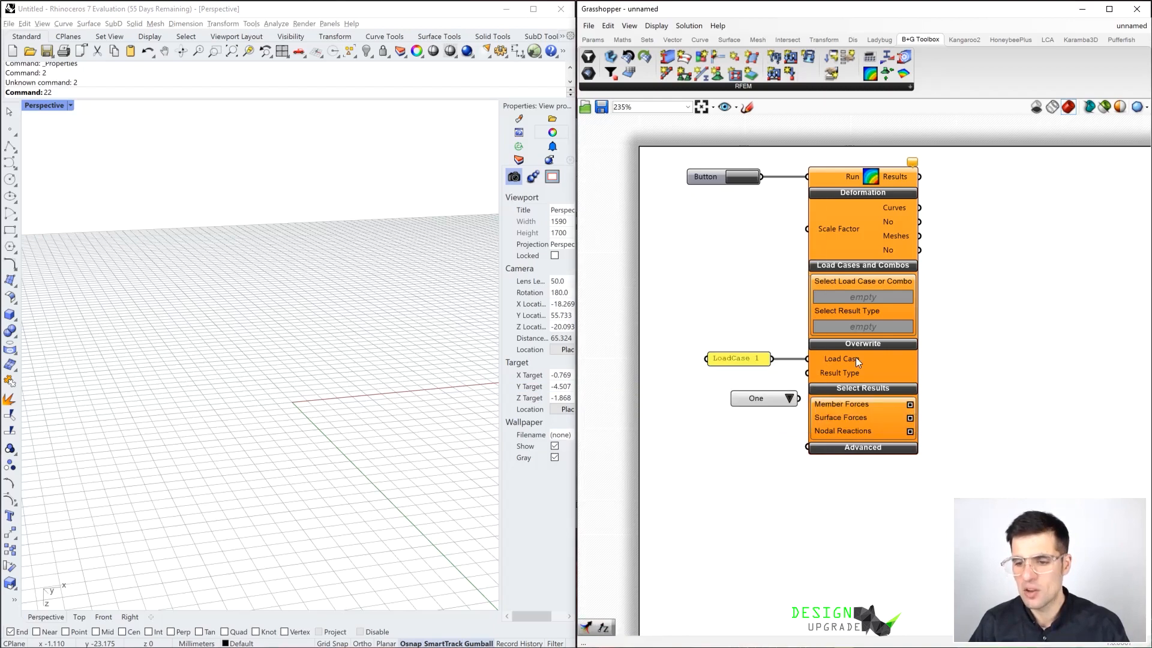
Connect the value list to the Result Type input and choose StandardValueType
{"action": "scroll", "coordinate": [856, 358], "scroll_direction": "down", "scroll_amount": 1}
{"action": "left_click_drag", "start_coordinate": [968, 384], "coordinate": [696, 157]}
{"action": "left_click_drag", "start_coordinate": [837, 234], "coordinate": [917, 237]}
{"action": "left_click", "coordinate": [857, 261]}
{"action": "right_click_drag", "start_coordinate": [858, 262], "coordinate": [761, 239]}
{"action": "mouse_move", "coordinate": [706, 373]}
{"action": "left_mouse_down"}
{"action": "mouse_move", "coordinate": [791, 351]}
{"action": "mouse_move", "coordinate": [730, 369]}
{"action": "mouse_move", "coordinate": [714, 359]}
{"action": "left_mouse_up"}
{"action": "right_click_drag", "start_coordinate": [713, 359], "coordinate": [778, 345]}
{"action": "left_click", "coordinate": [817, 355]}
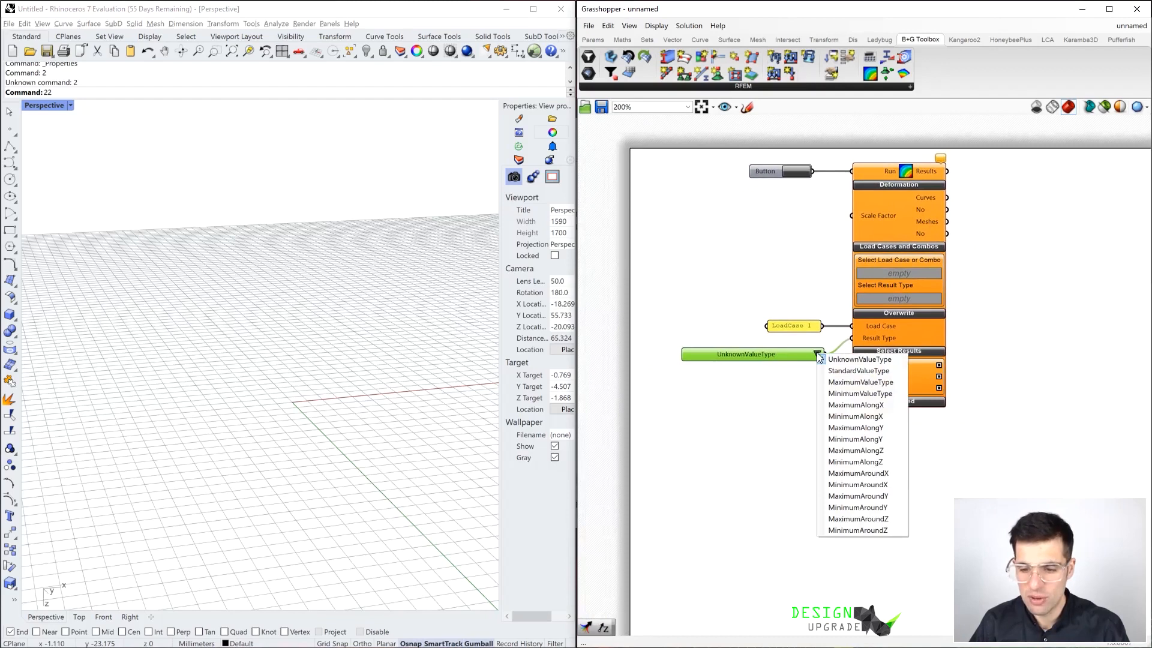
{"action": "left_click", "coordinate": [864, 371]}
Run the results import with the load case and result type overrides and view the imported building from another angle
{"action": "right_click_drag", "start_coordinate": [815, 306], "coordinate": [802, 311]}
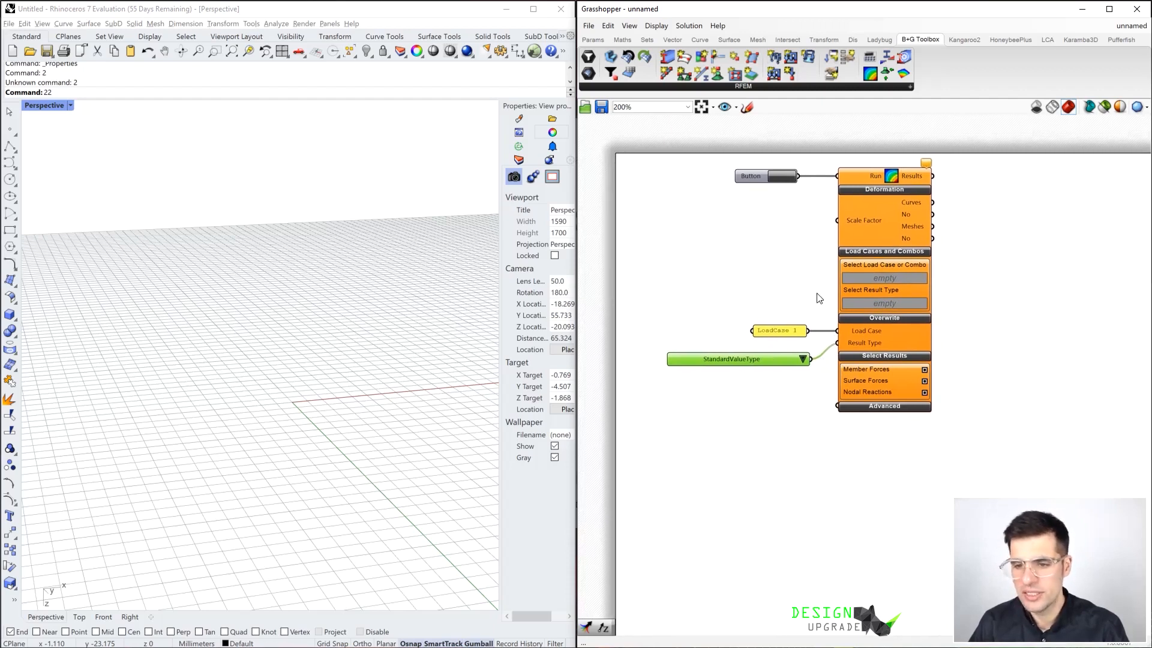
{"action": "right_click_drag", "start_coordinate": [181, 289], "coordinate": [221, 302]}
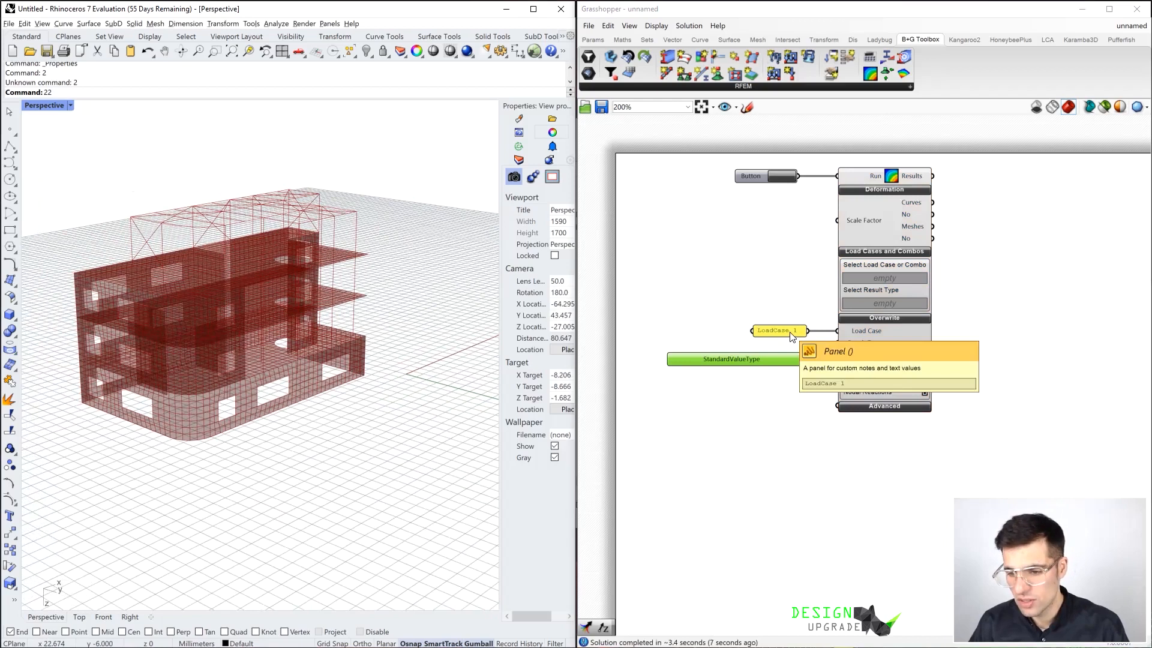
Duplicate the LoadCase 1 panel, change the copy's text to "LoadCase 2" and connect it to the Load Case input alongside the original
{"action": "left_click", "coordinate": [790, 336]}
{"action": "left_click_drag", "start_coordinate": [791, 336], "coordinate": [780, 310], "text": "alt"}
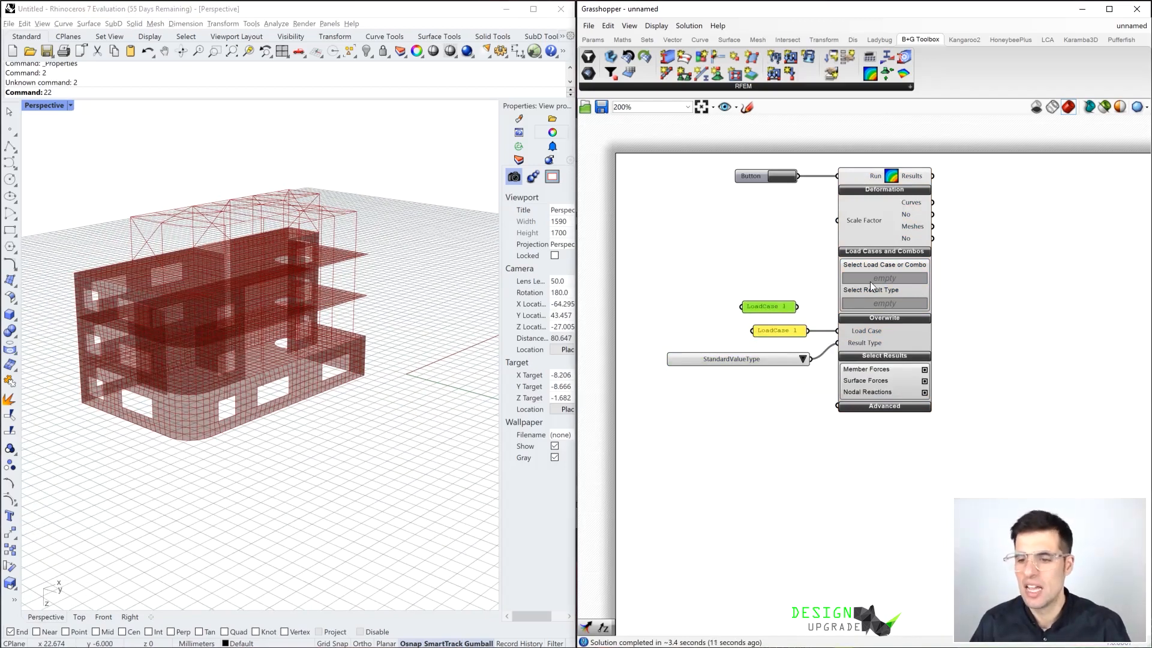
{"action": "double_click", "coordinate": [777, 307]}
{"action": "left_click", "coordinate": [788, 272]}
{"action": "type", "text": "2"}
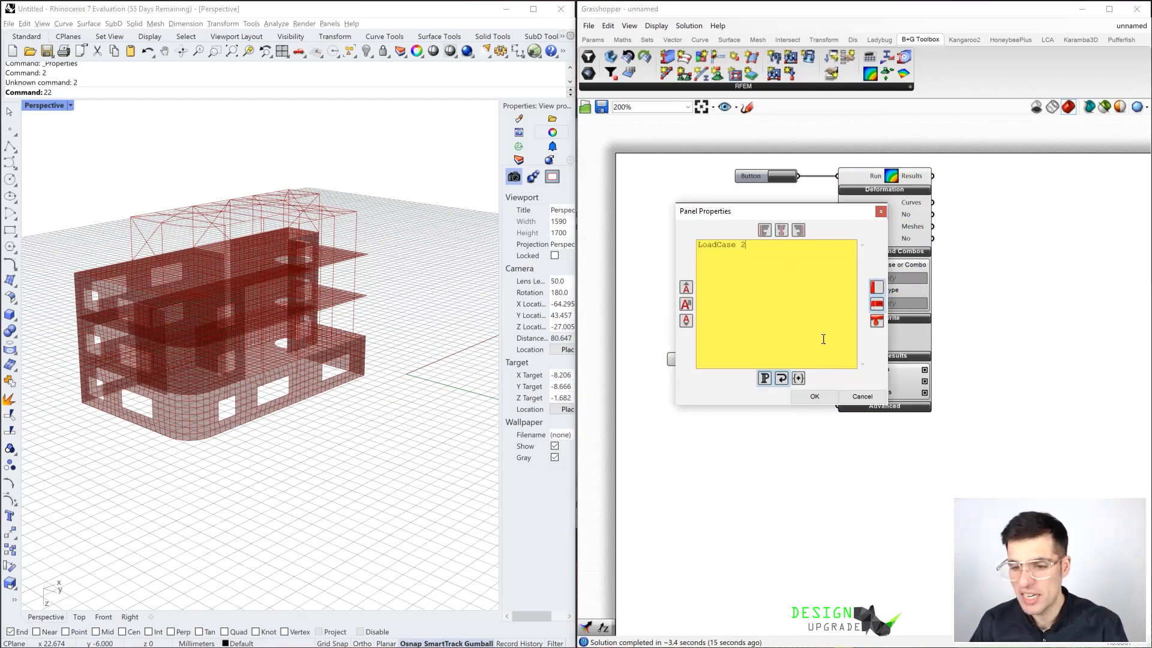
{"action": "left_click", "coordinate": [823, 394]}
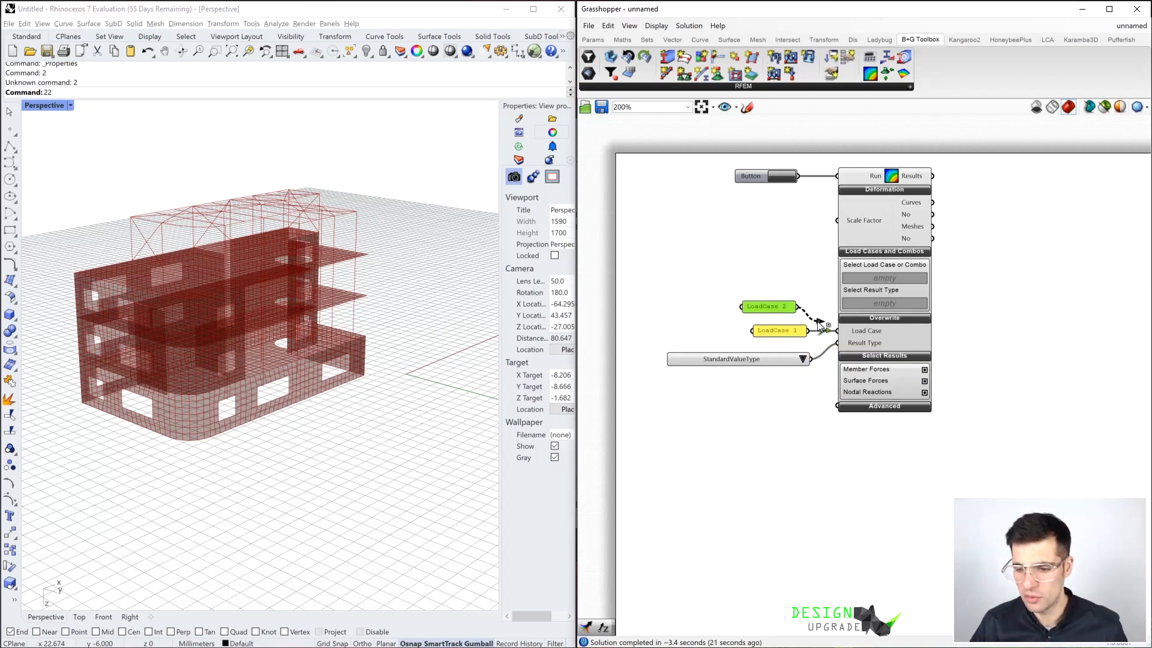
{"action": "left_click_drag", "start_coordinate": [837, 328], "coordinate": [839, 330]}
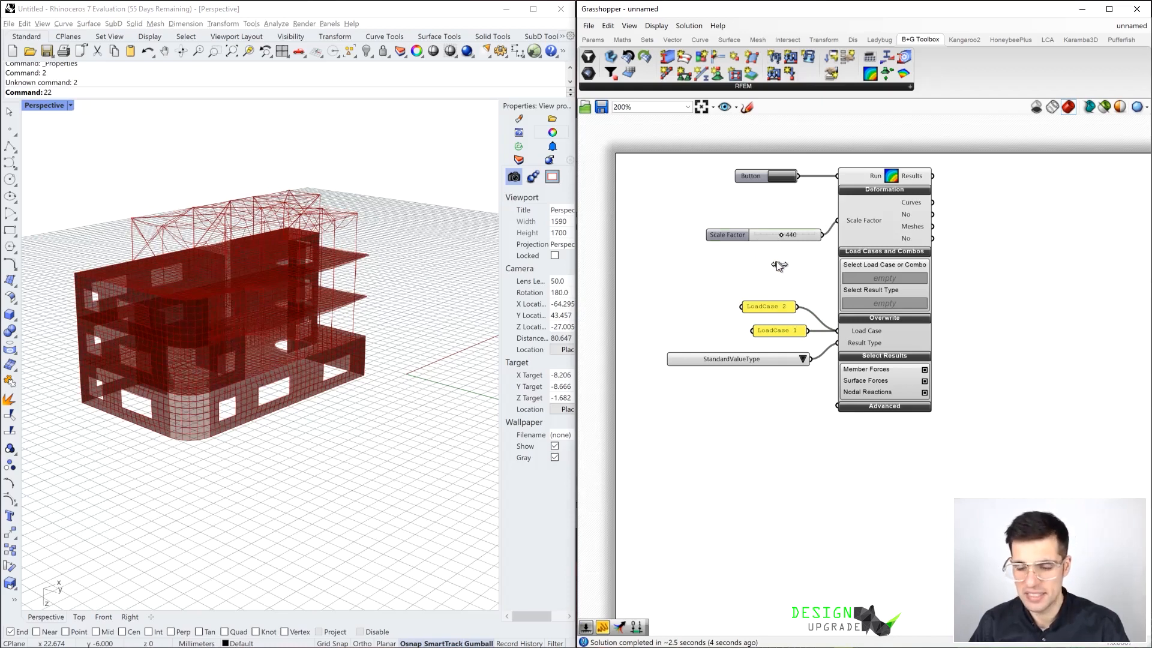
Inspect the deformed building and its slabs up close, and align the Scale Factor slider with its input
{"action": "right_click_drag", "start_coordinate": [350, 302], "coordinate": [371, 295]}
{"action": "scroll", "coordinate": [301, 253], "scroll_direction": "up", "scroll_amount": 10}
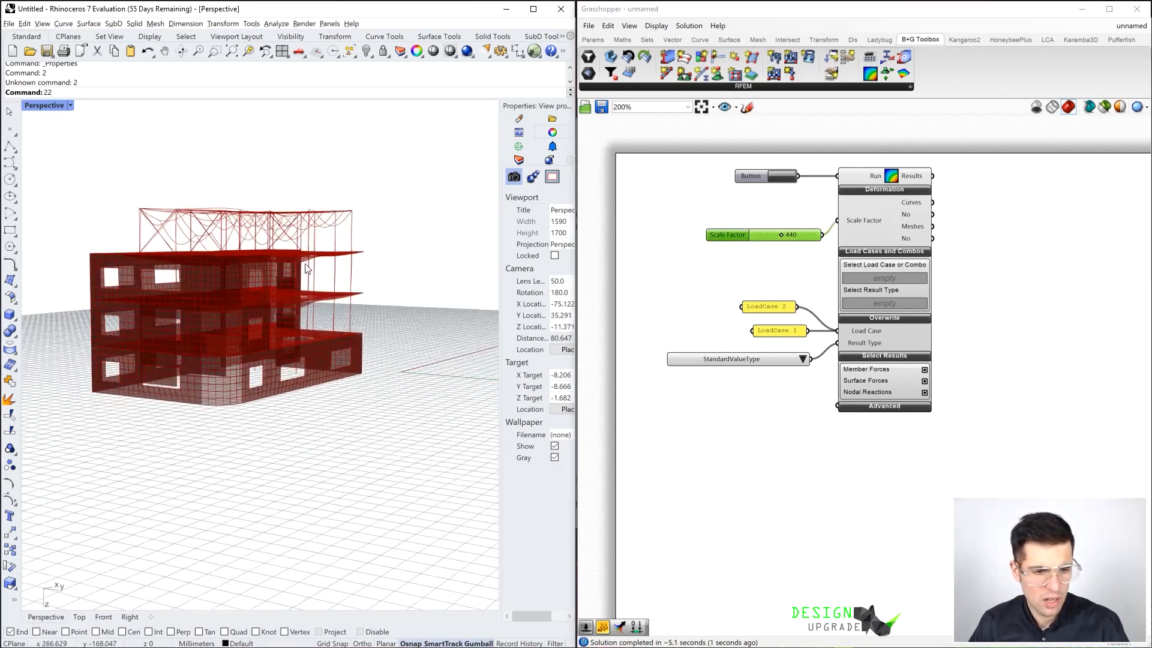
{"action": "right_click_drag", "start_coordinate": [303, 260], "coordinate": [359, 251]}
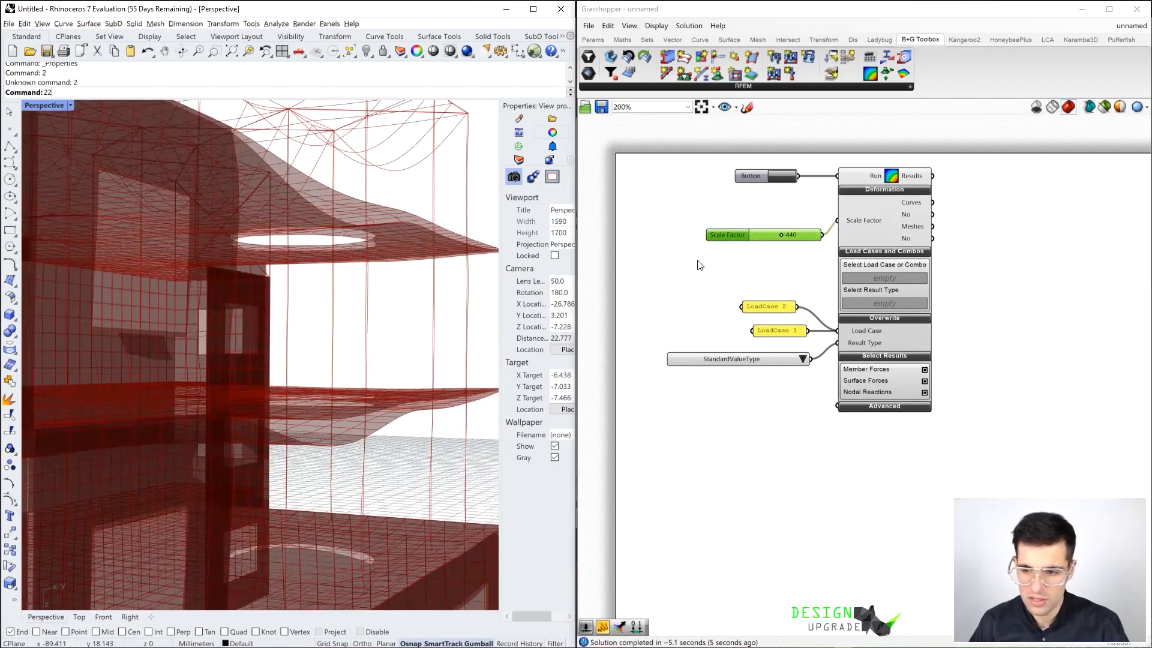
{"action": "left_click_drag", "start_coordinate": [762, 241], "coordinate": [750, 223]}
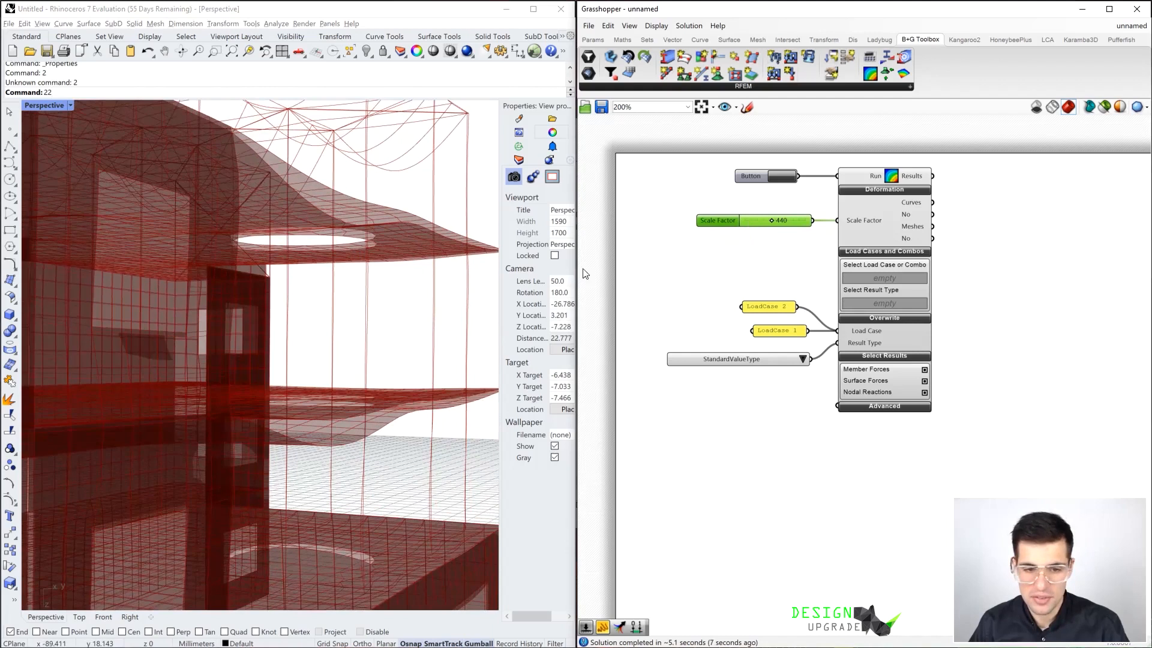
Add a panel beside the results component, connect it to the Results output and enlarge it so the full text is readable
{"action": "right_click_drag", "start_coordinate": [1004, 237], "coordinate": [966, 246]}
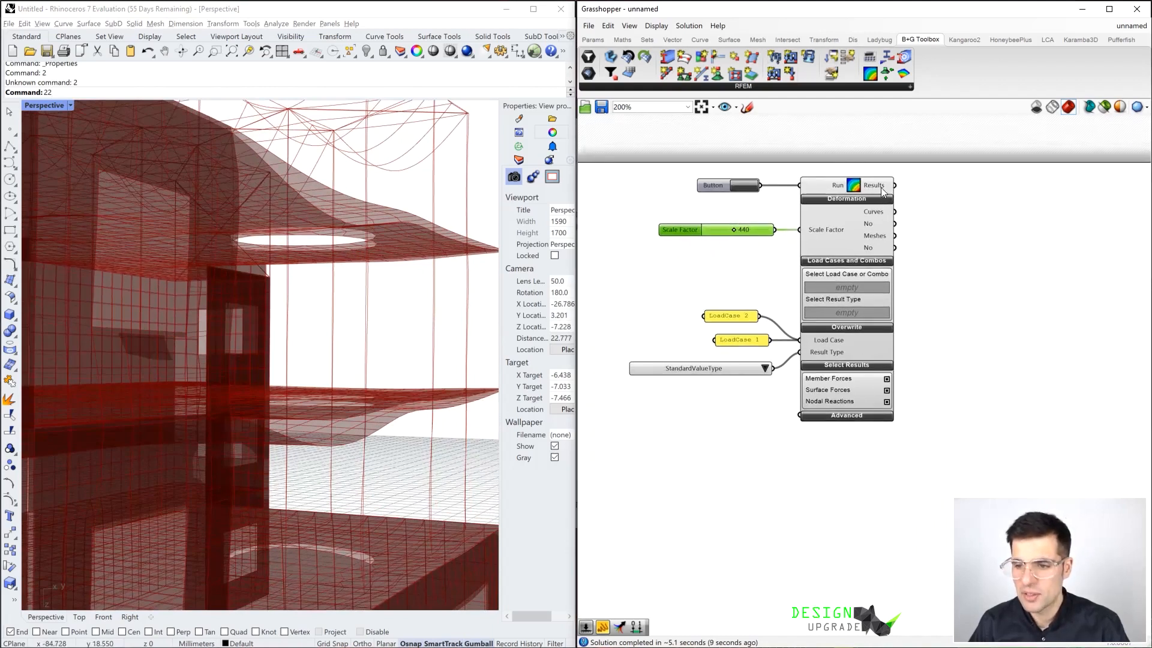
{"action": "double_click", "coordinate": [963, 202]}
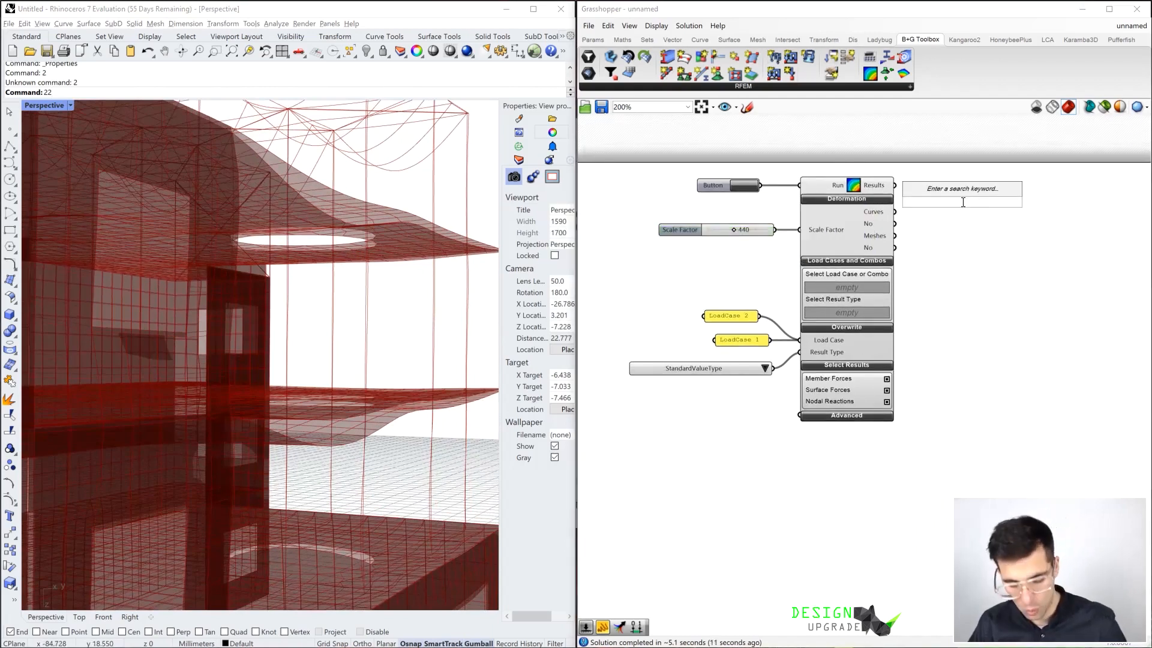
{"action": "type", "text": "panel"}
{"action": "key", "text": "Return"}
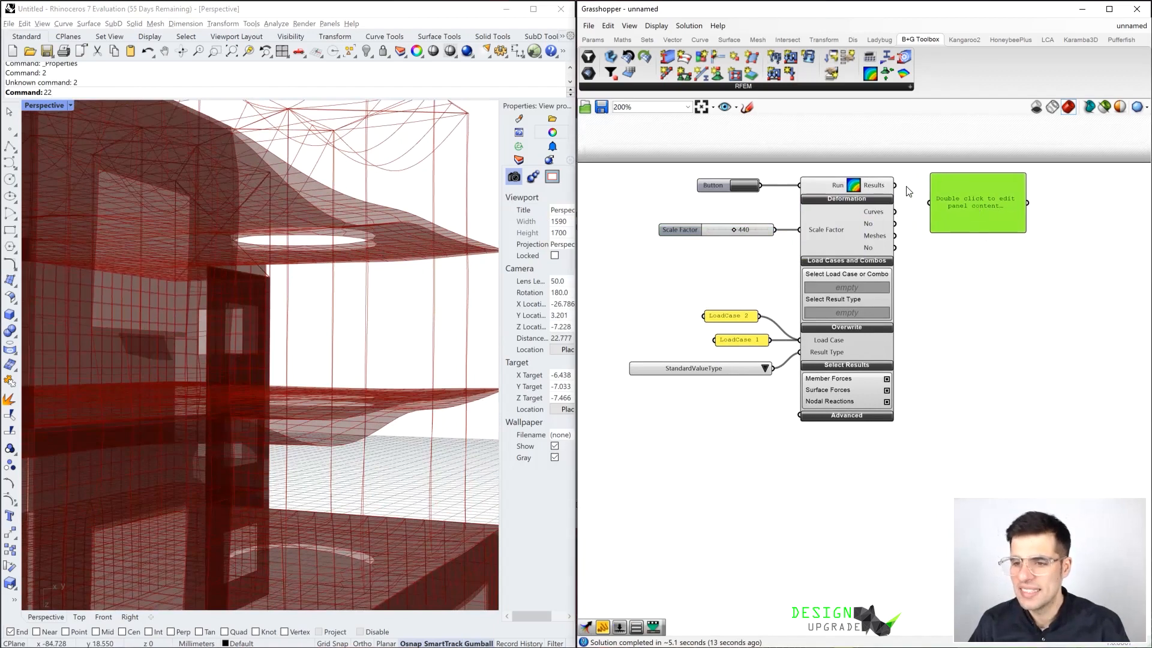
{"action": "left_click_drag", "start_coordinate": [903, 190], "coordinate": [931, 200]}
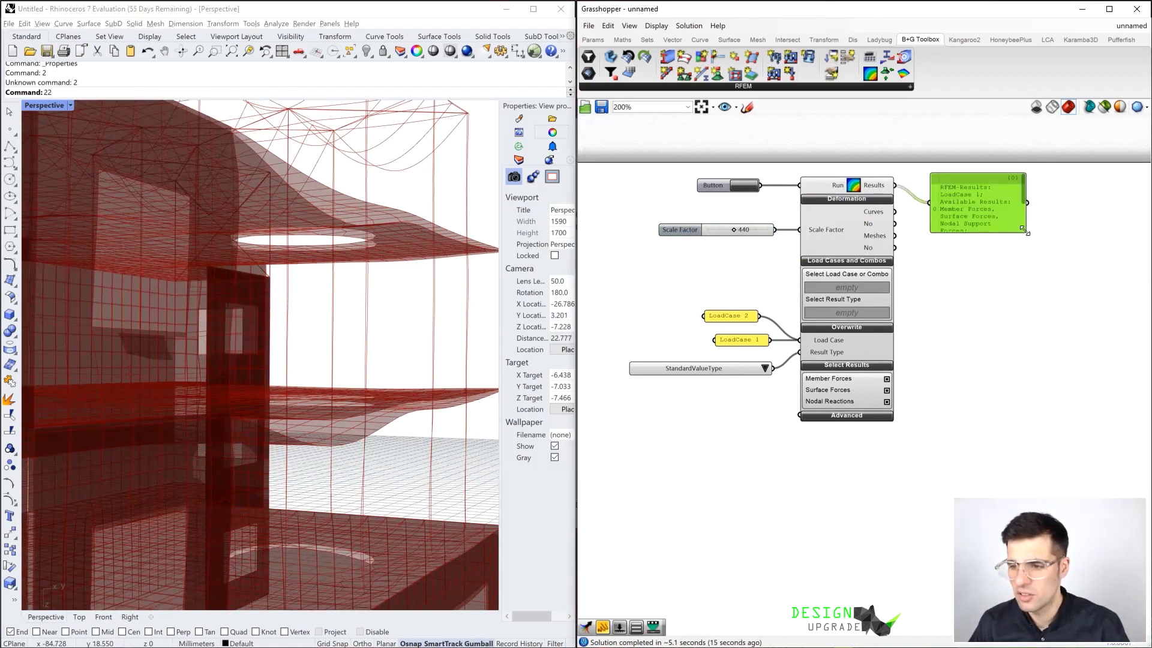
{"action": "left_click_drag", "start_coordinate": [1023, 229], "coordinate": [1119, 289]}
{"action": "left_click_drag", "start_coordinate": [1057, 262], "coordinate": [1070, 267]}
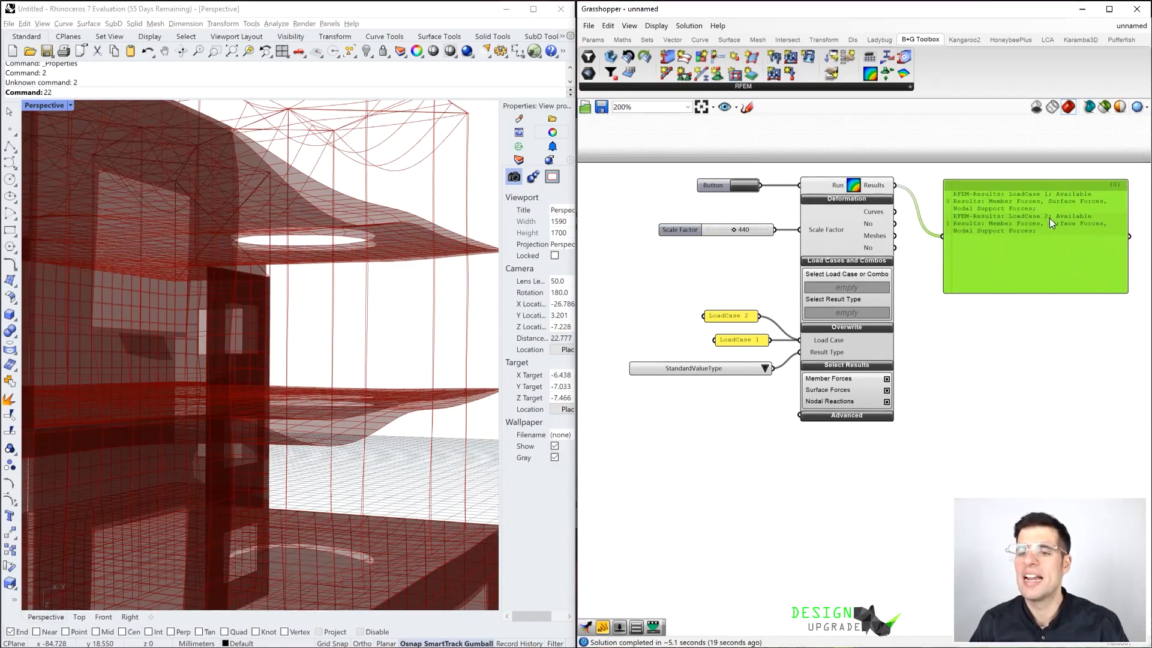
Add a panel containing "LoadCombo 1" below the value list and connect it to the Load Case input, replacing the load case panels
{"action": "right_click_drag", "start_coordinate": [710, 428], "coordinate": [737, 432]}
{"action": "left_click", "coordinate": [748, 436]}
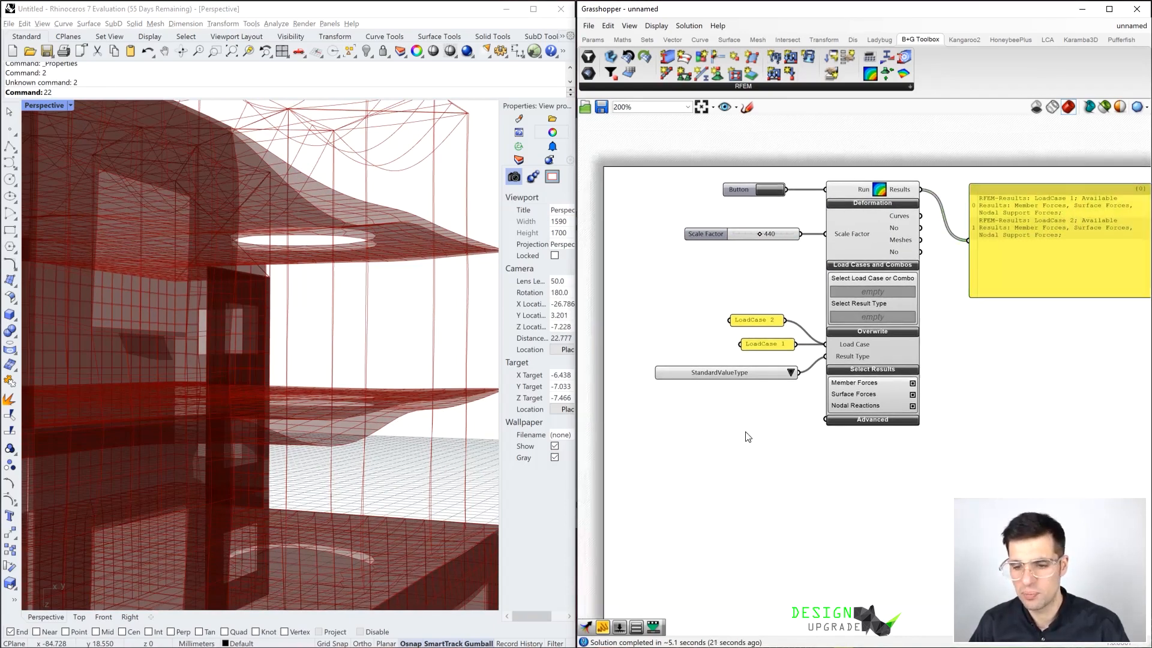
{"action": "double_click", "coordinate": [749, 437]}
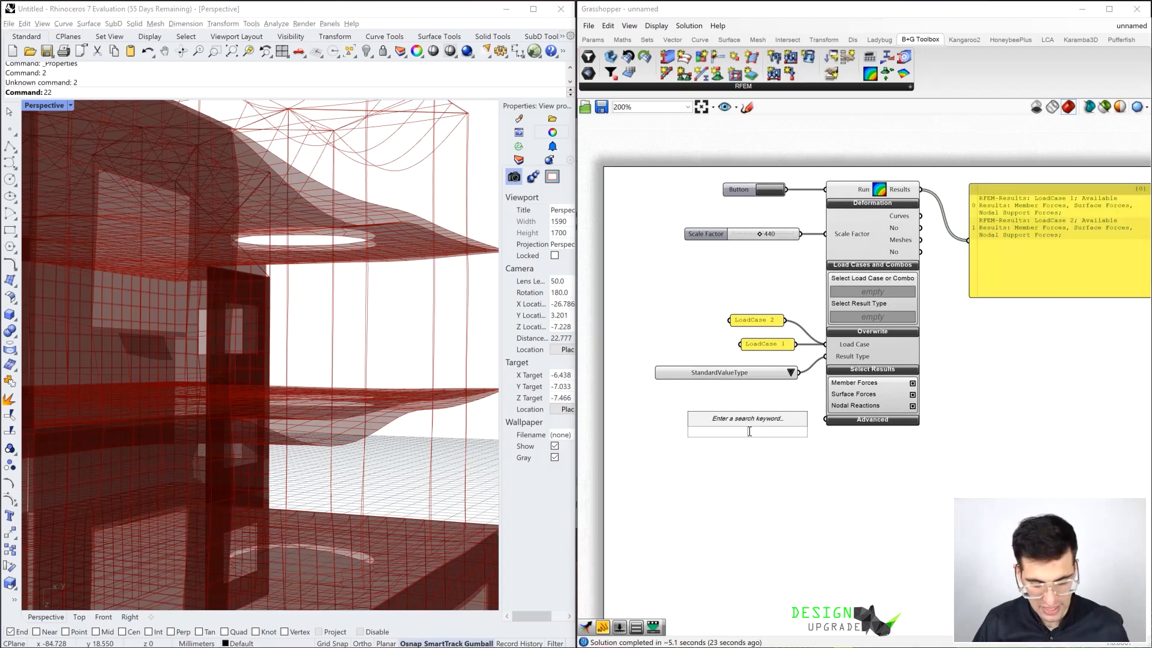
{"action": "type", "text": "panel"}
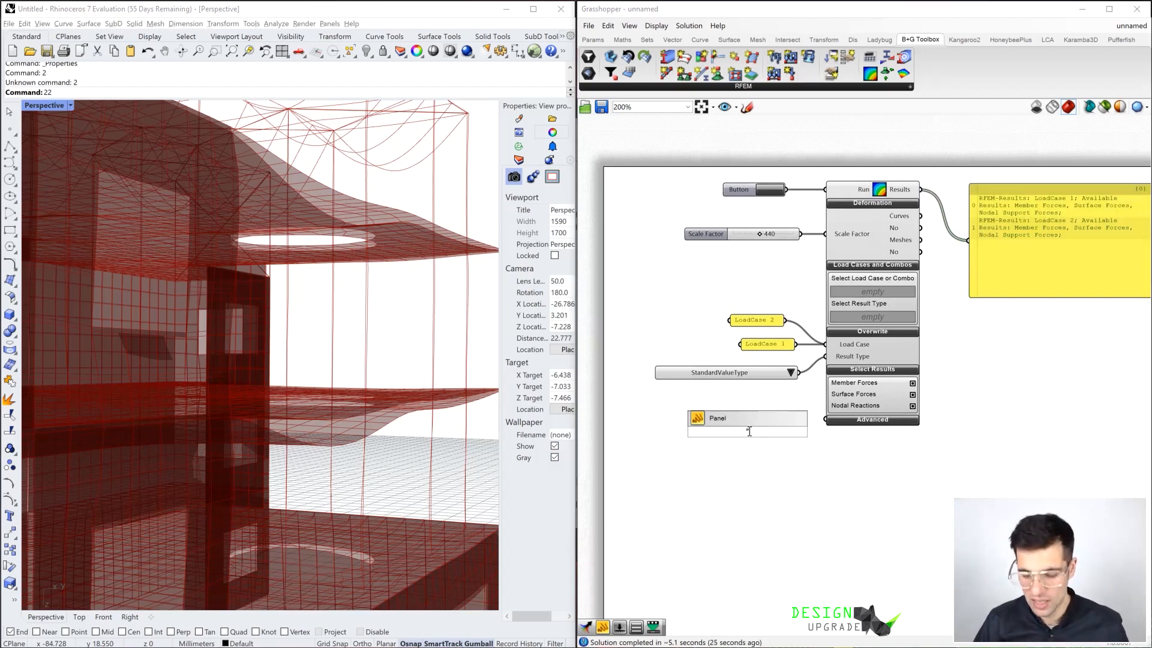
{"action": "type", "text": "Comb"}
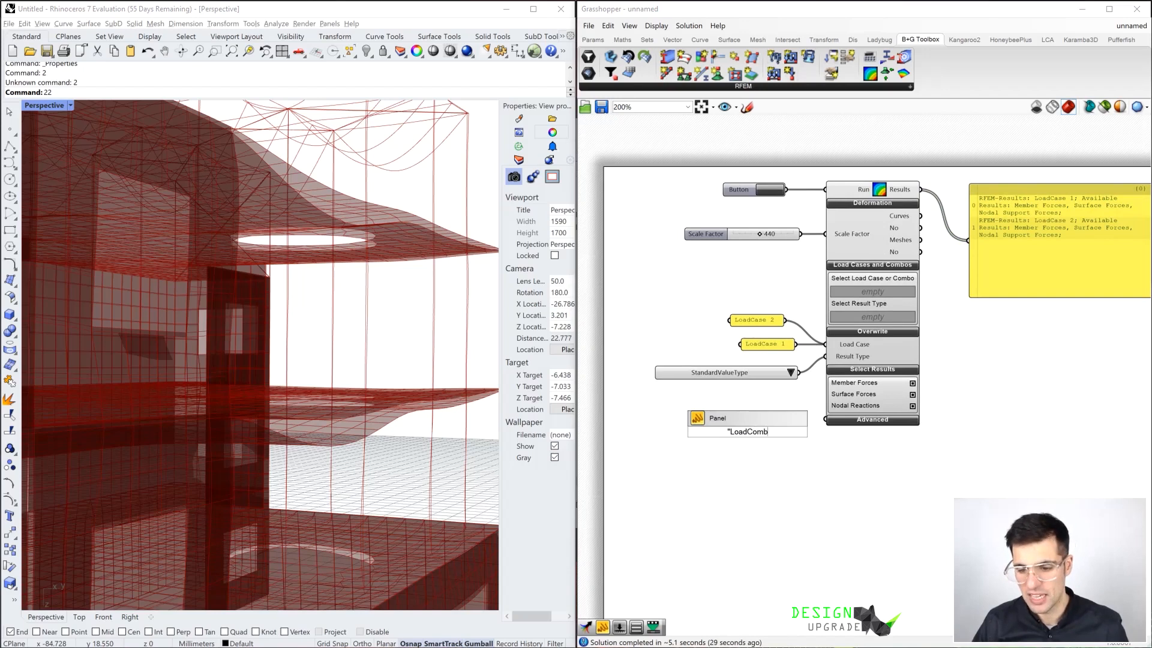
{"action": "type", "text": "o 1"}
{"action": "key", "text": "Return"}
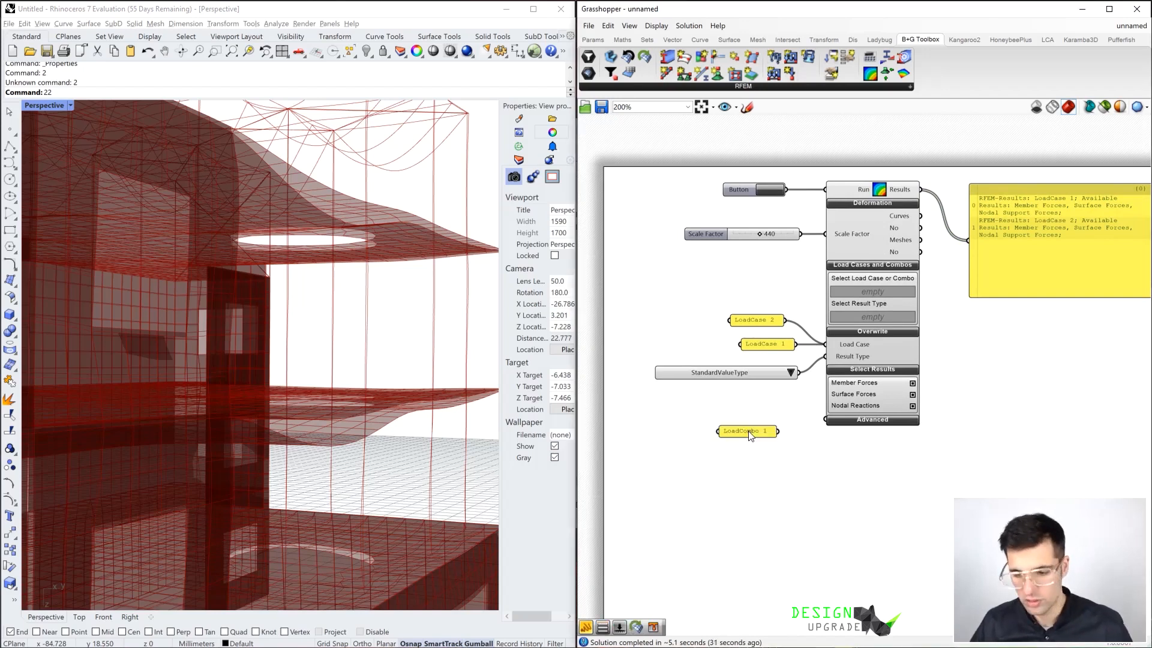
{"action": "left_click_drag", "start_coordinate": [777, 431], "coordinate": [831, 345], "text": "shift"}
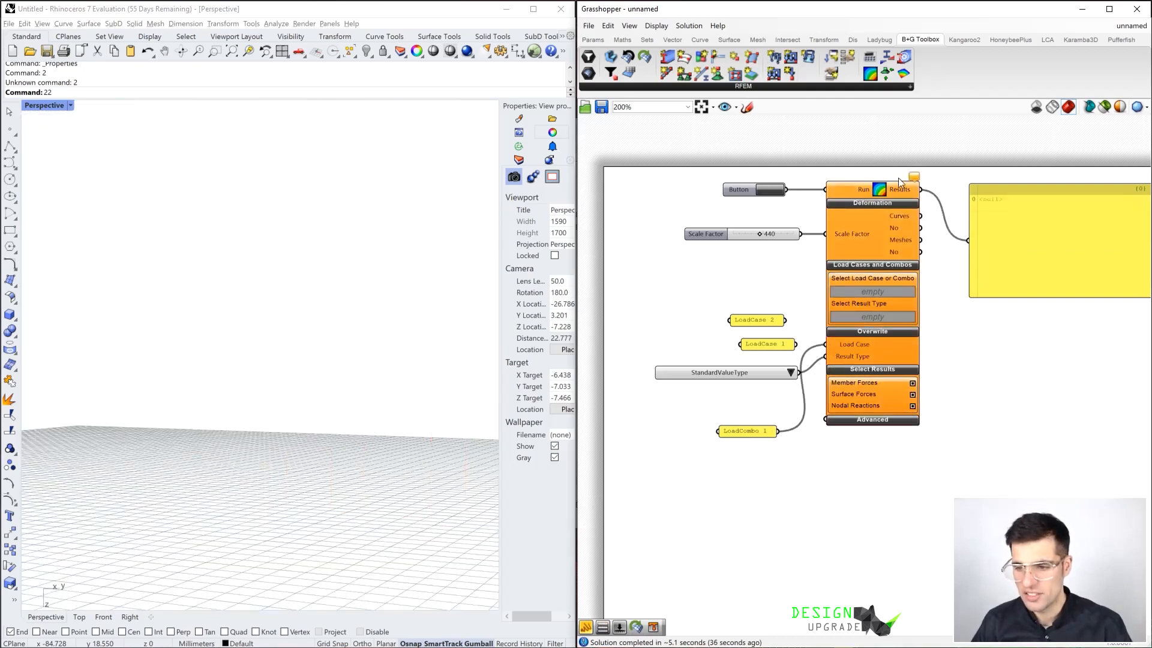
Read the component's warning and change the LoadCombo 1 panel's text to "ResultCombo 1"
{"action": "mouse_move", "coordinate": [916, 180]}
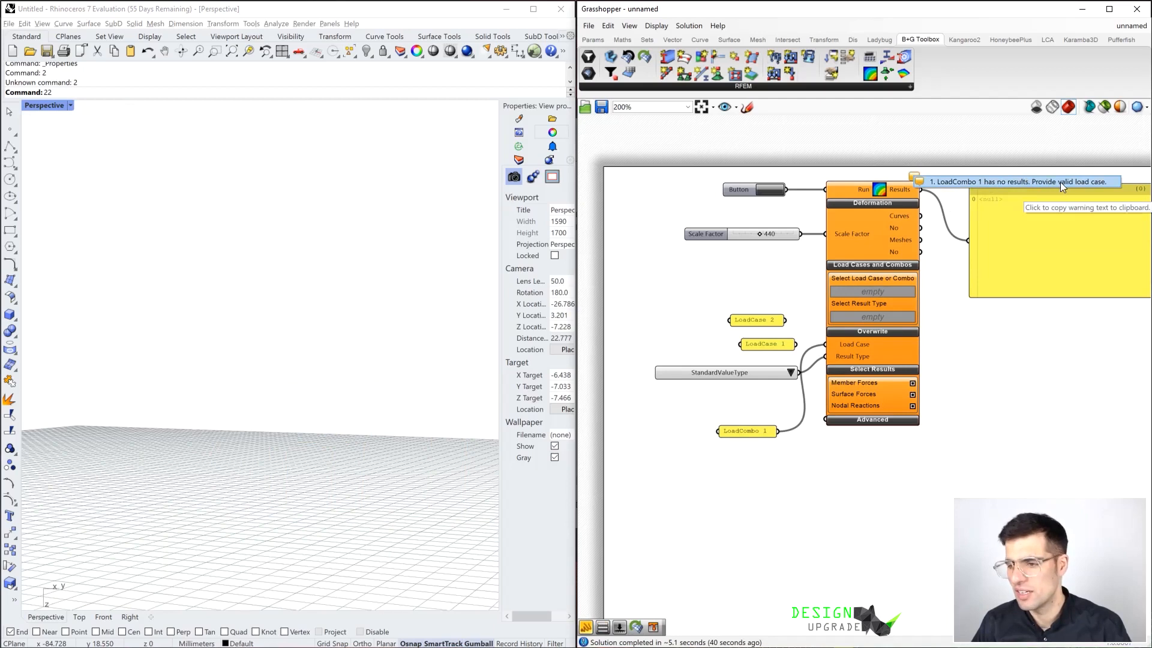
{"action": "double_click", "coordinate": [743, 430]}
{"action": "left_click_drag", "start_coordinate": [679, 368], "coordinate": [613, 371]}
{"action": "key", "text": "BackSpace"}
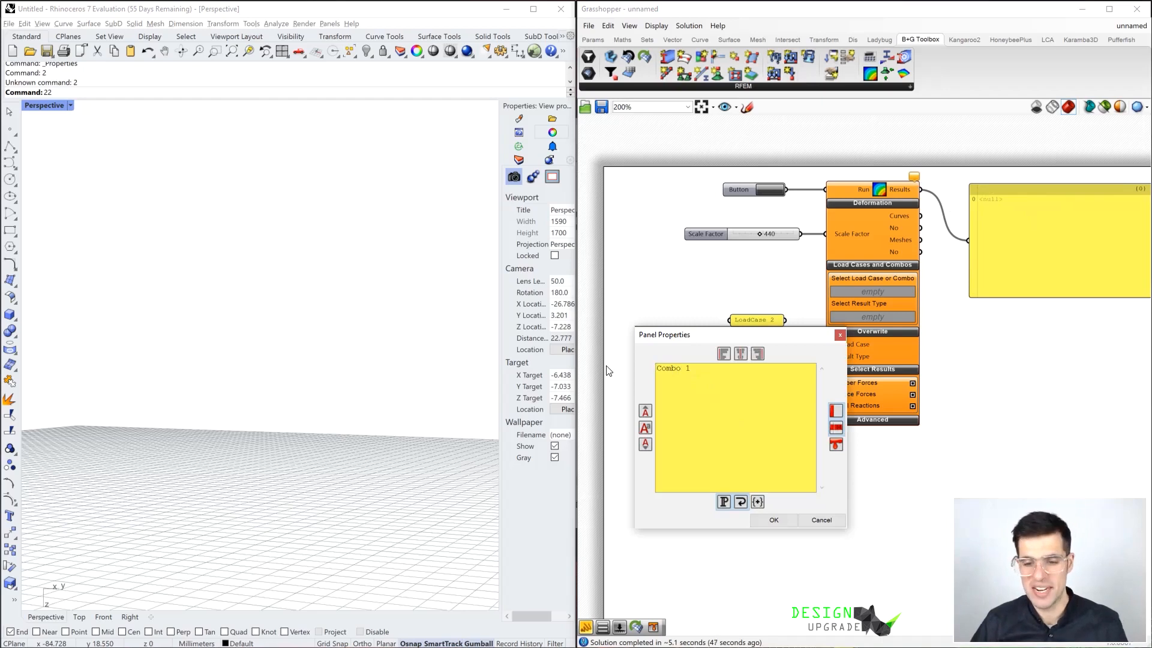
{"action": "type", "text": "Res"}
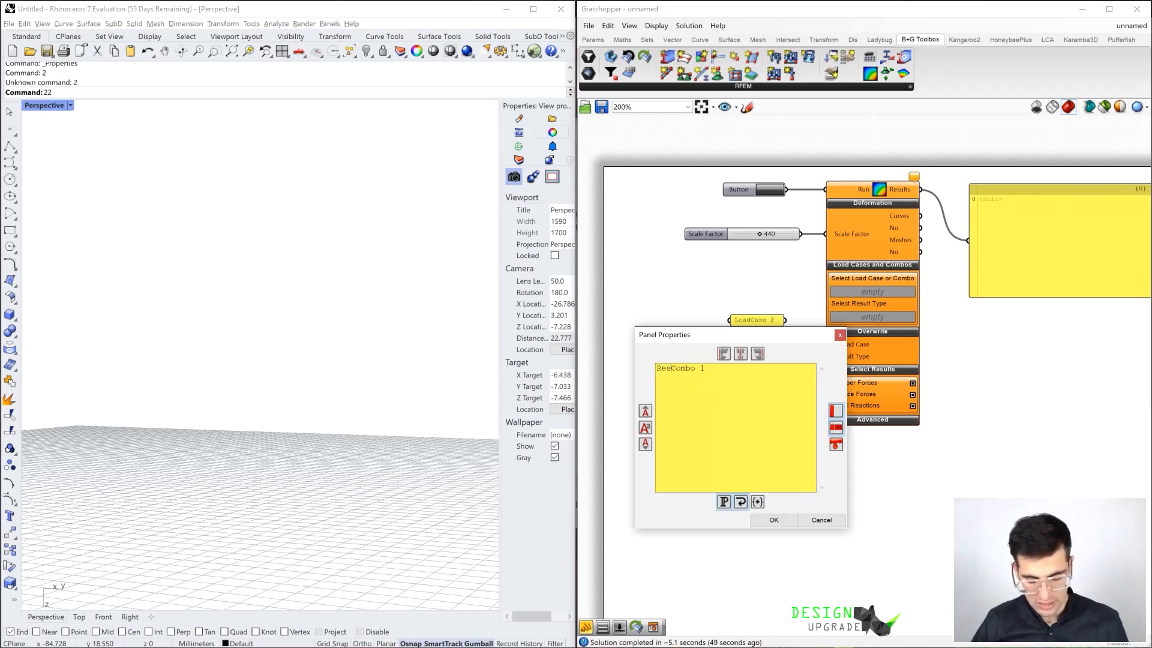
{"action": "type", "text": "ult"}
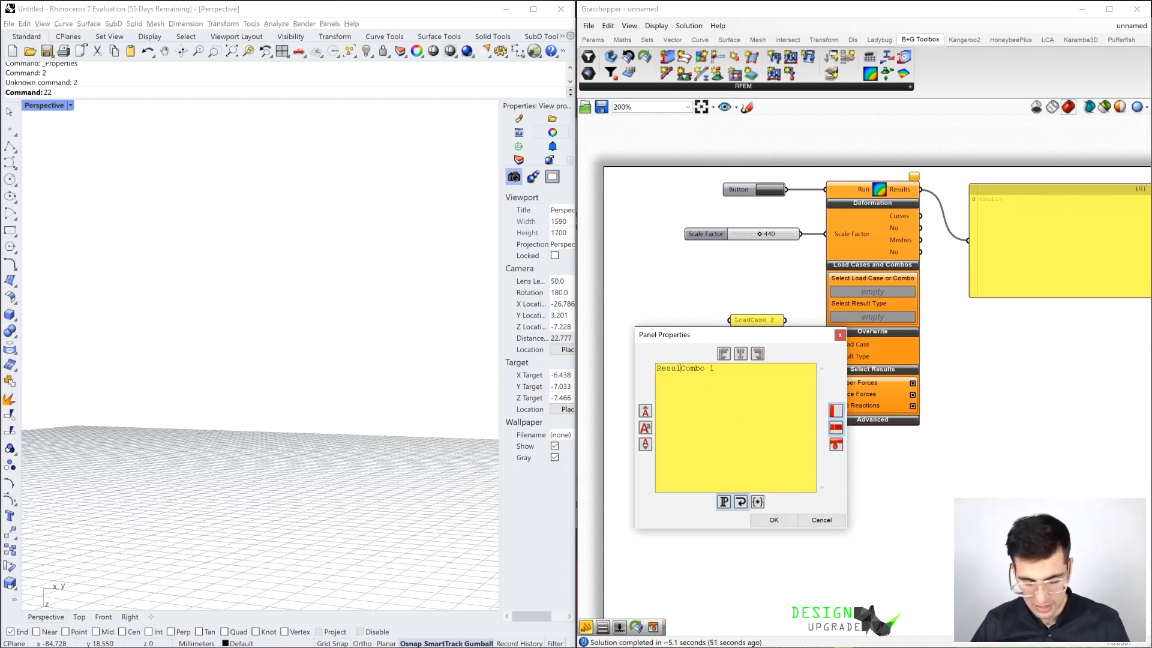
{"action": "left_click", "coordinate": [774, 520]}
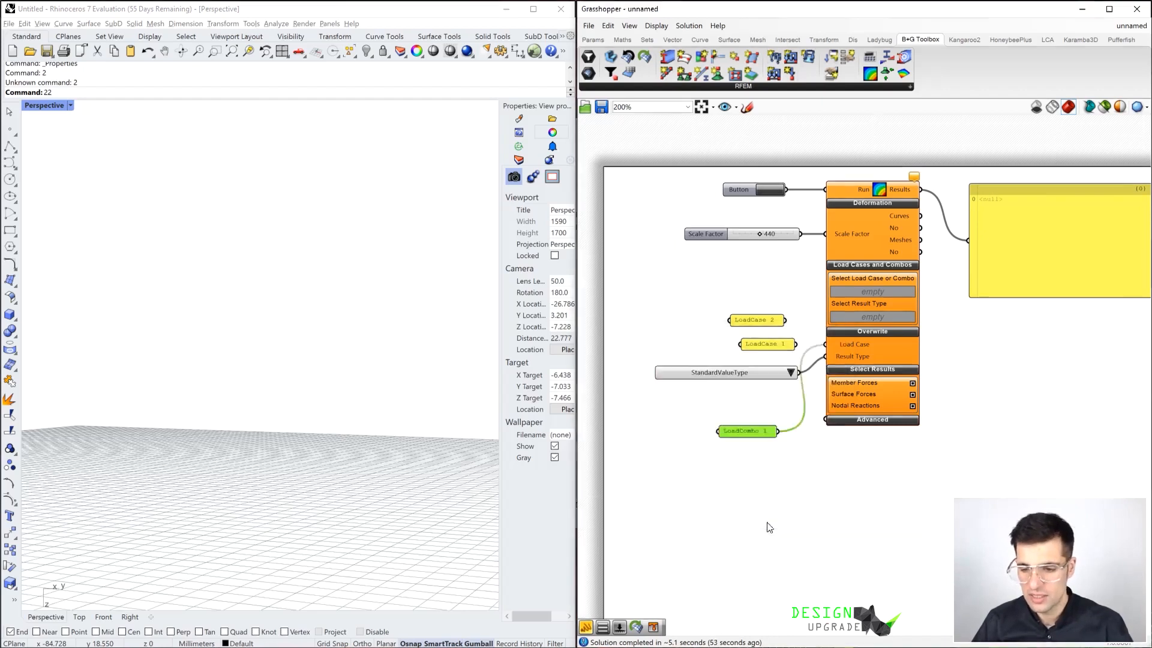
Set the Result Type value list to MaximumValueType and view the resulting deformed building
{"action": "right_click_drag", "start_coordinate": [766, 525], "coordinate": [731, 528]}
{"action": "left_click", "coordinate": [755, 375]}
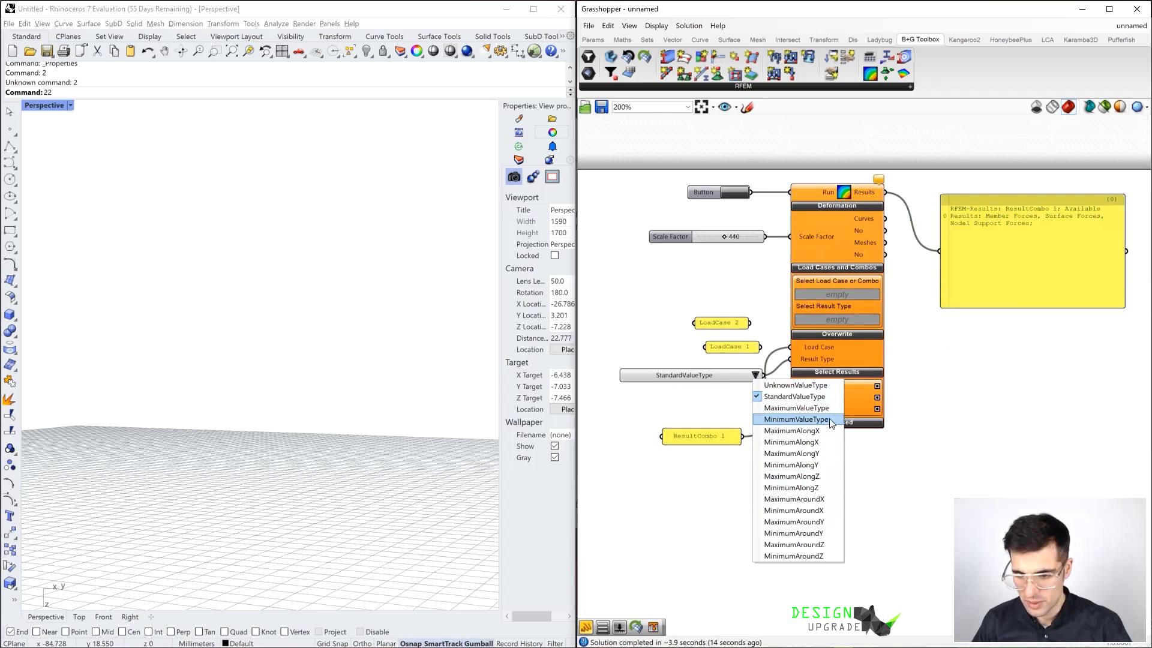
{"action": "left_click", "coordinate": [844, 422]}
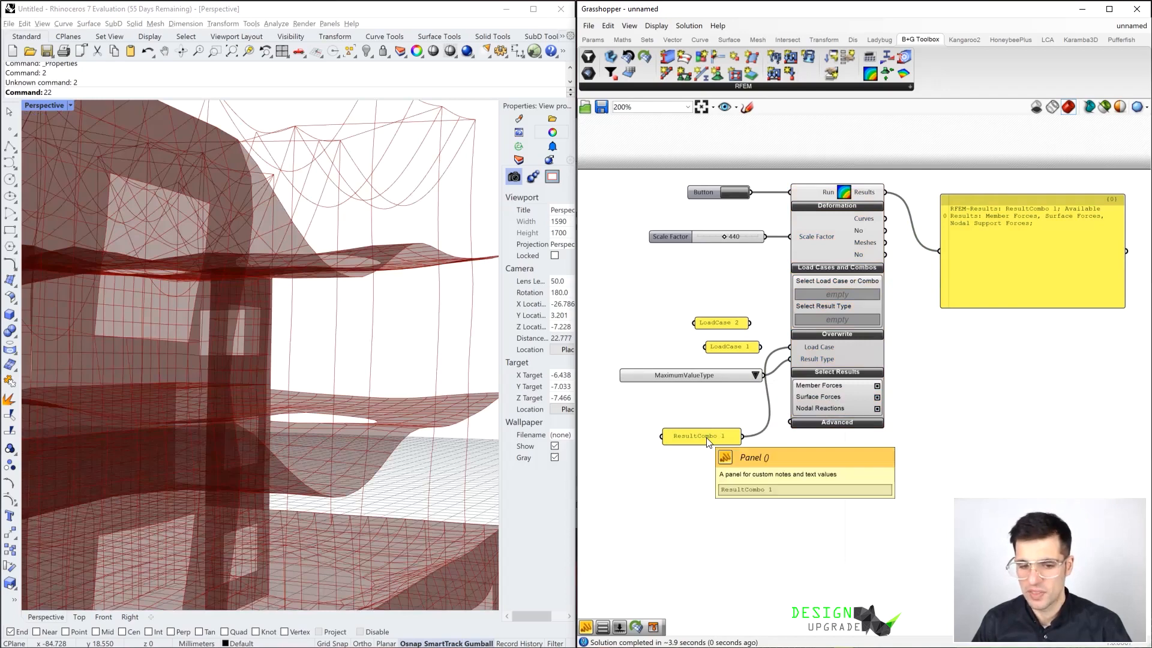
{"action": "scroll", "coordinate": [394, 336], "scroll_direction": "down", "scroll_amount": 4}
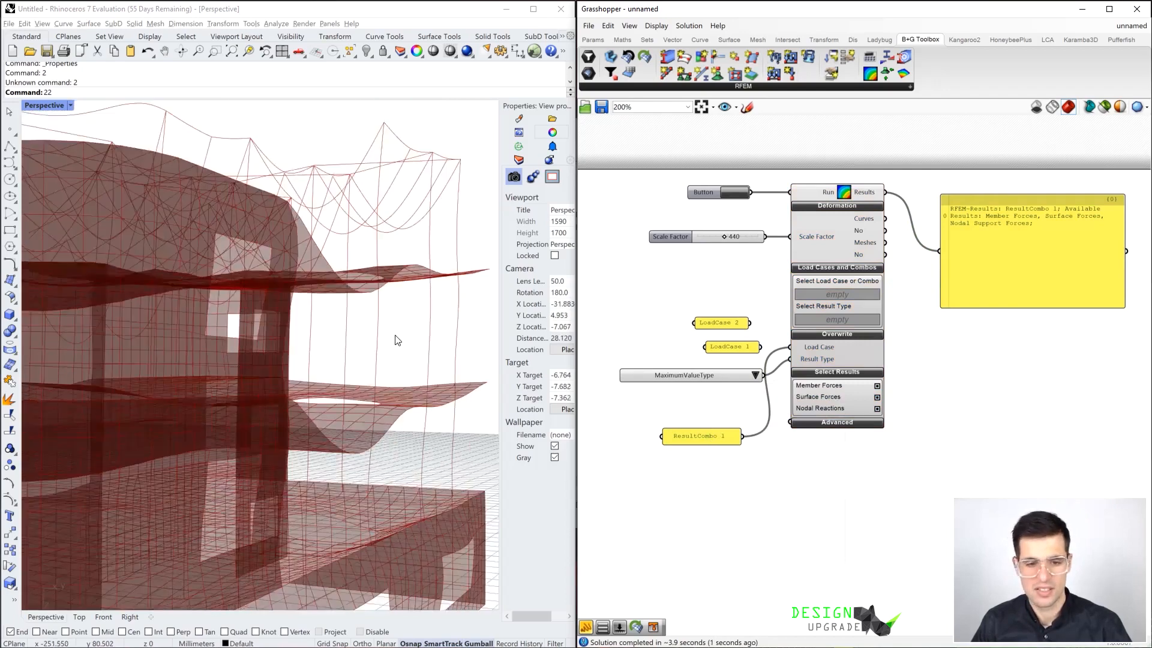
{"action": "right_click_drag", "start_coordinate": [396, 334], "coordinate": [417, 357]}
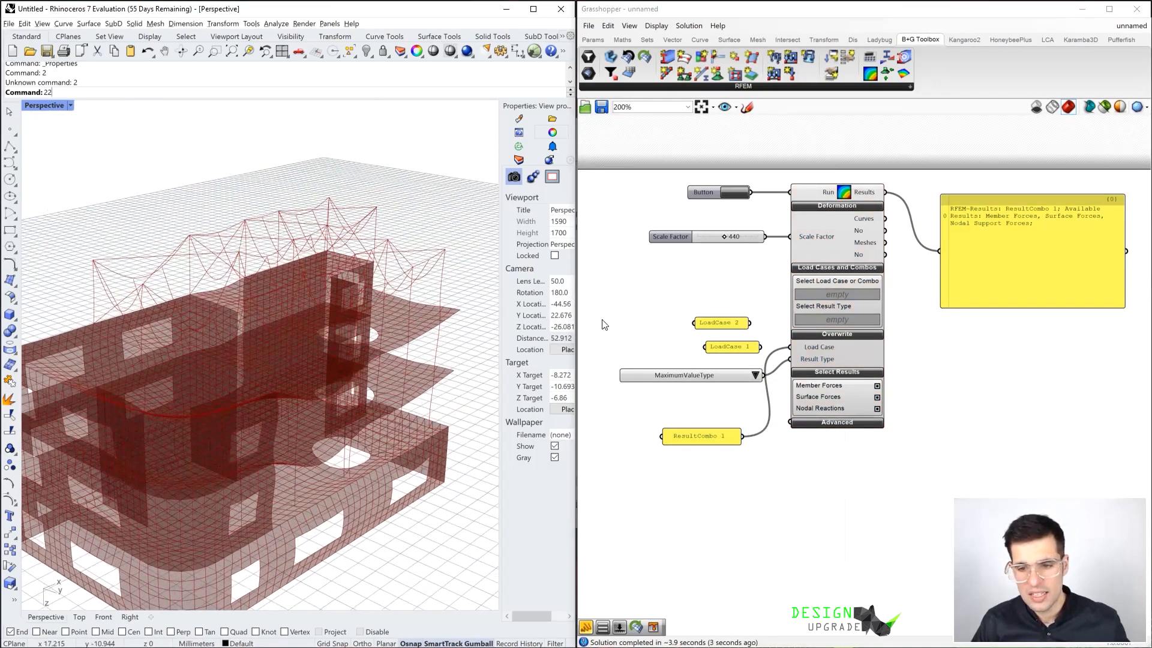
Set the Scale Factor slider to 400 and view the whole deformed building
{"action": "left_click_drag", "start_coordinate": [723, 237], "coordinate": [722, 247]}
{"action": "mouse_move", "coordinate": [343, 354]}
{"action": "right_mouse_down"}
{"action": "mouse_move", "coordinate": [344, 334]}
{"action": "mouse_move", "coordinate": [332, 348]}
{"action": "mouse_move", "coordinate": [359, 337]}
{"action": "mouse_move", "coordinate": [364, 353]}
{"action": "right_mouse_up"}
{"action": "scroll", "coordinate": [334, 347], "scroll_direction": "down", "scroll_amount": 2}
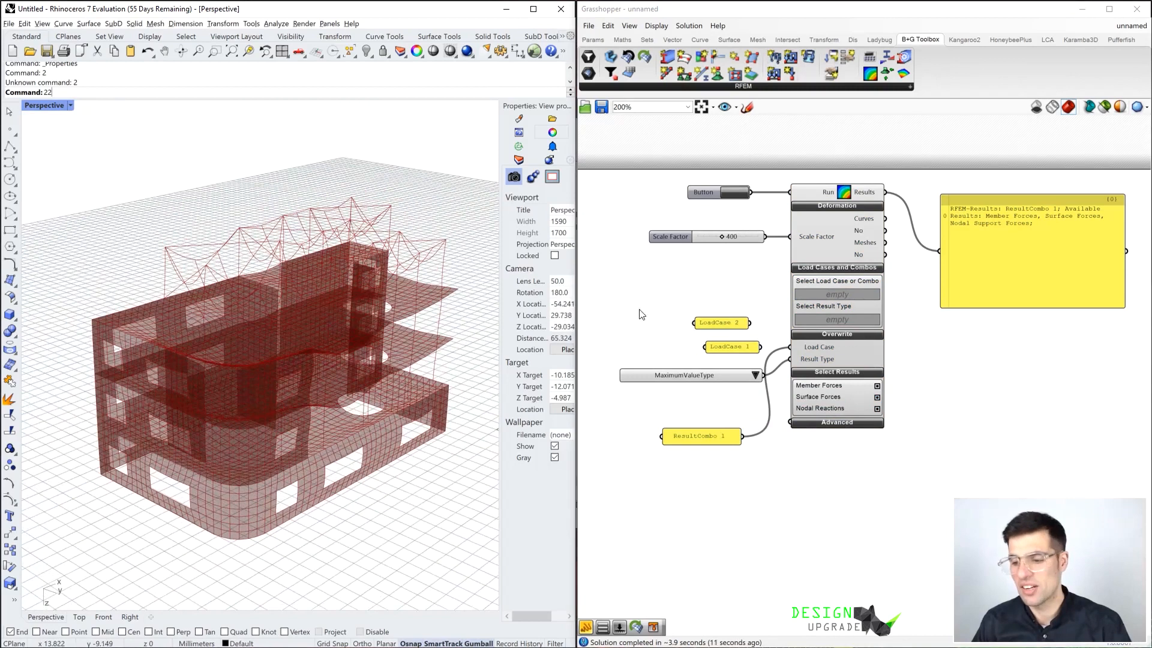